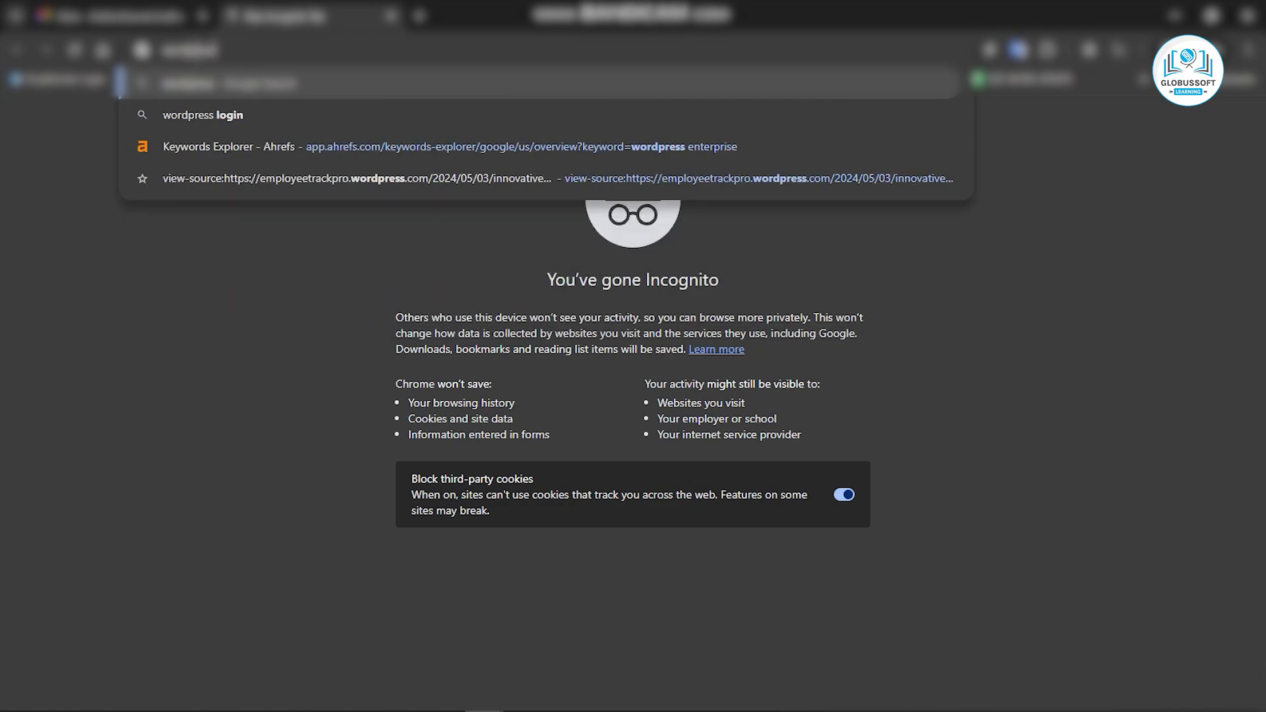
Go to wordpress.com and start creating a new account.
type(".com")
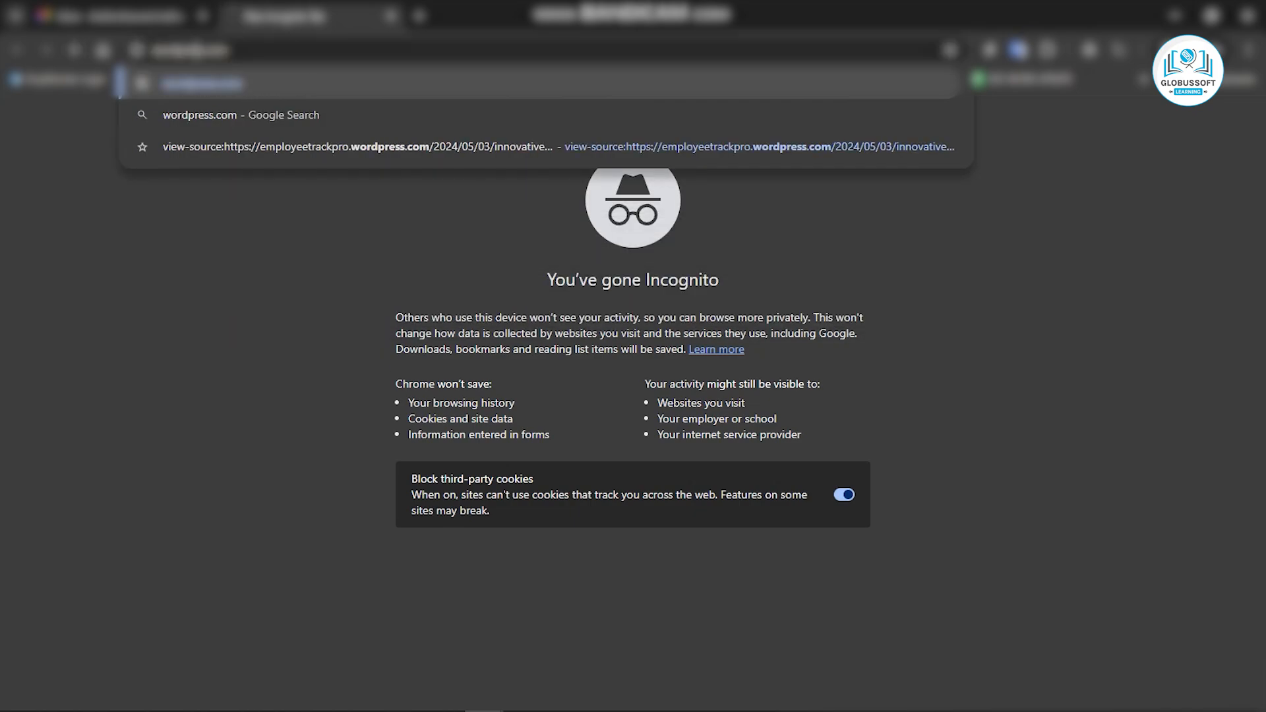
key("Return")
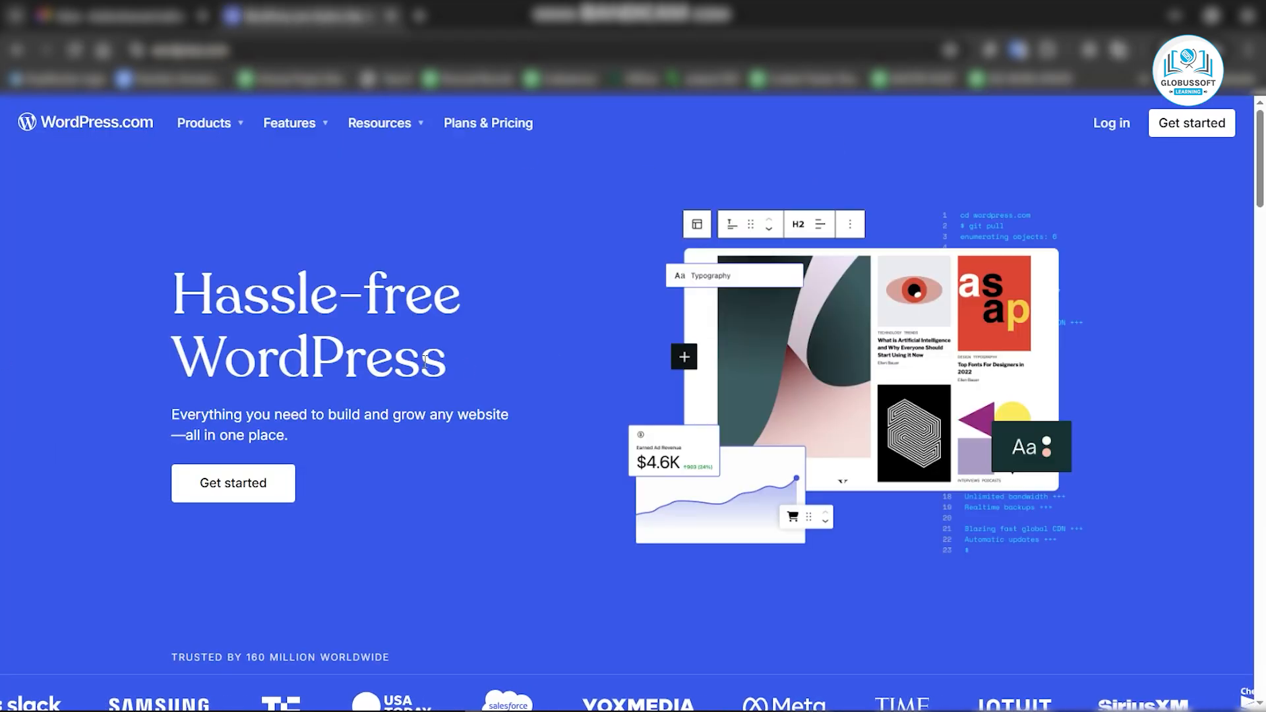
left_click(1188, 123)
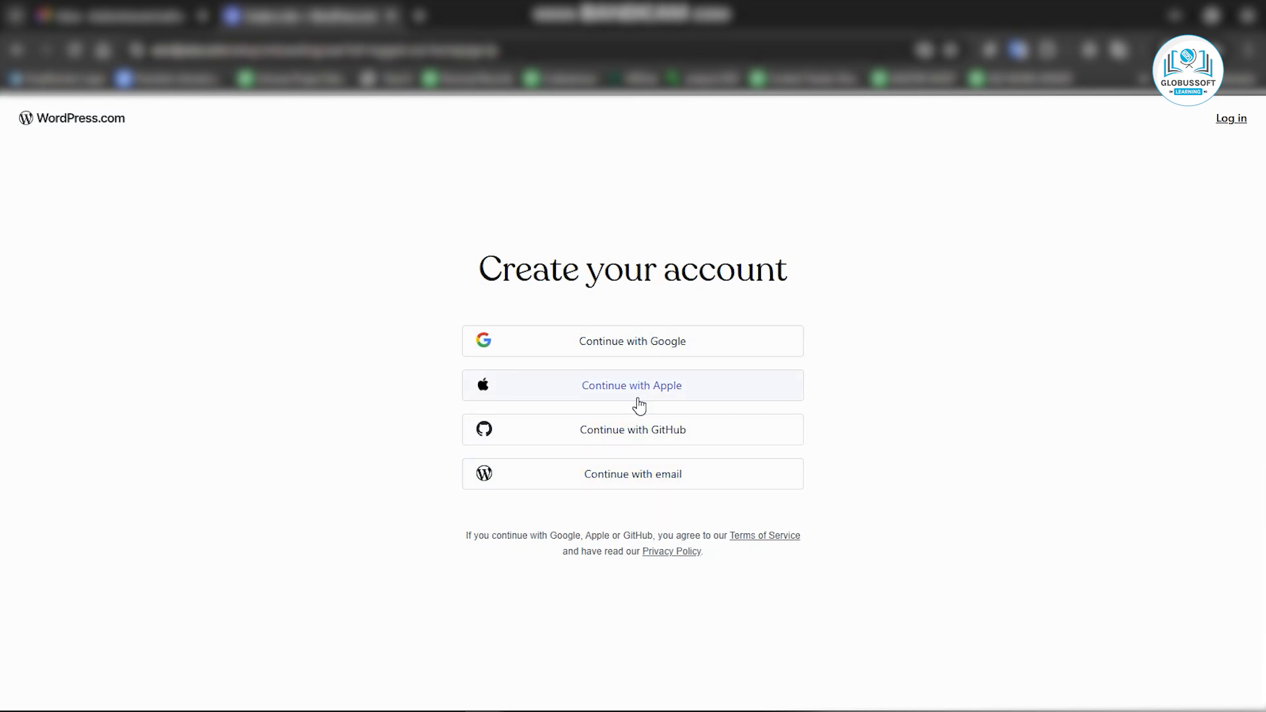
Choose to sign up with email and focus the email field.
left_click(638, 480)
left_click(535, 360)
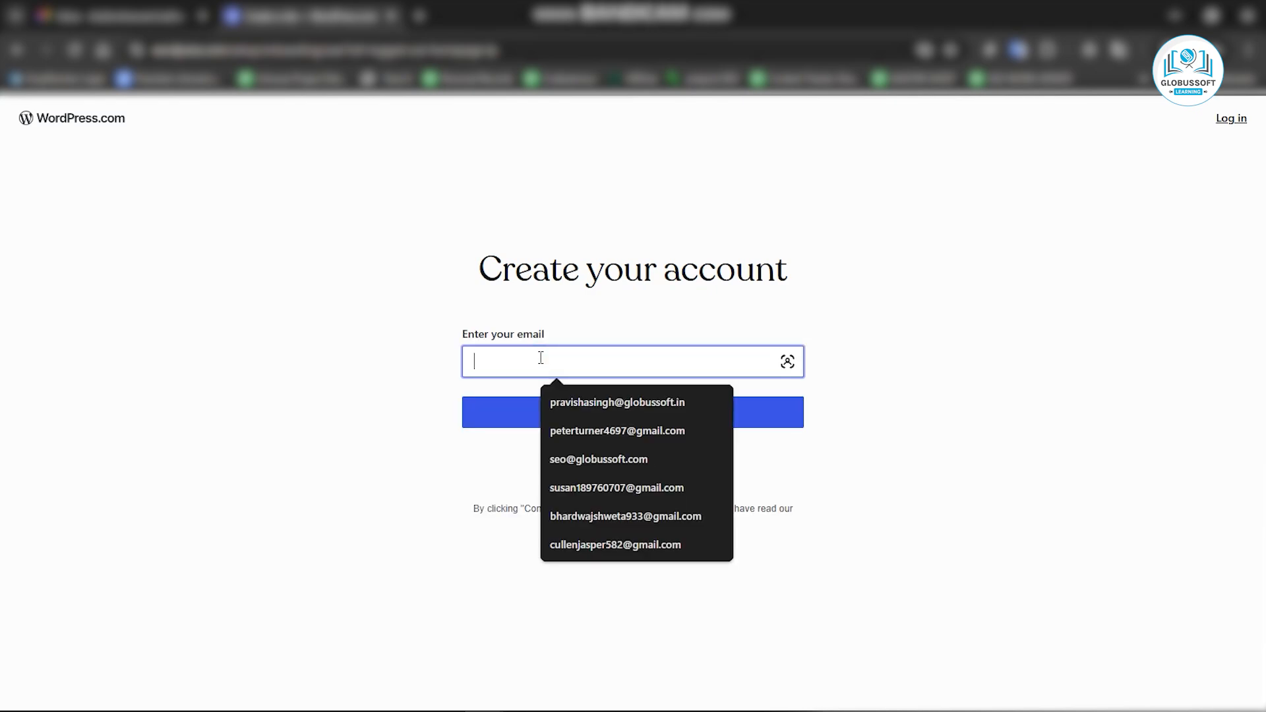
Switch to the Bhakti Seva Link Building spreadsheet and copy the account email address from the EMAIL ID cell.
key("alt+Tab")
key("alt+Tab")
key("alt+Tab")
key("alt+Tab")
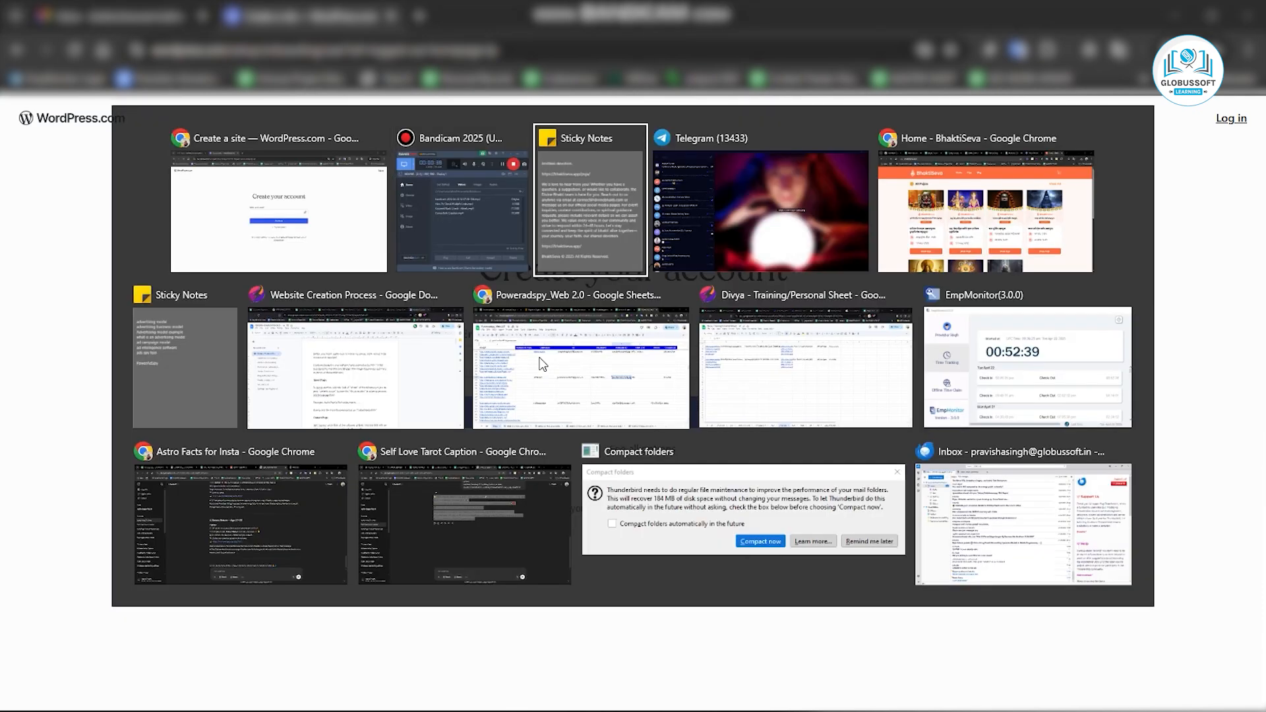
key("alt+Tab")
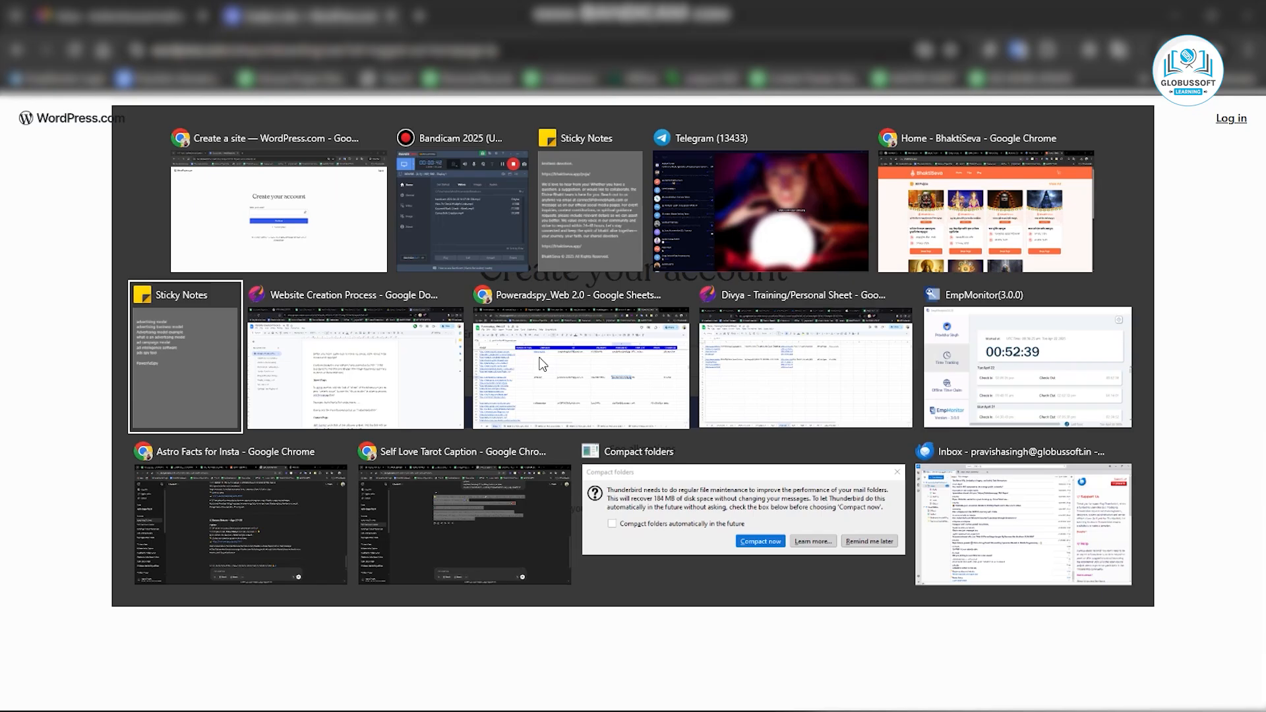
key("alt+shift+Tab")
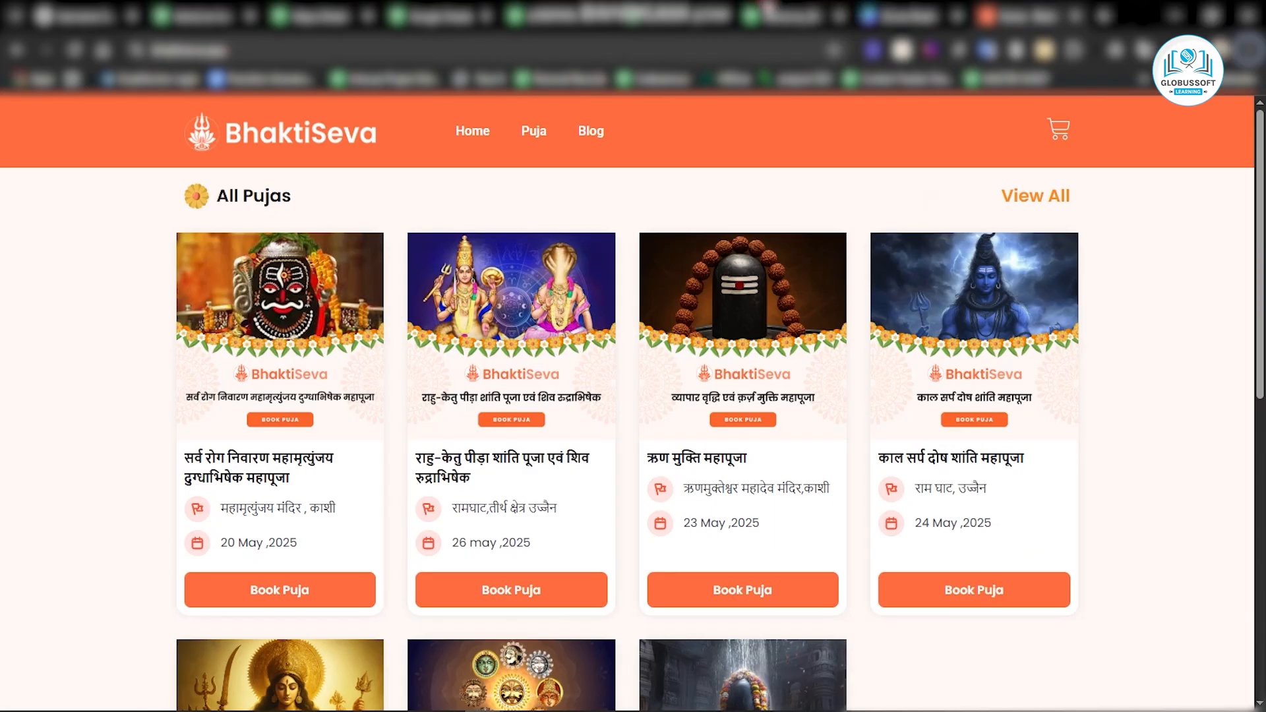
left_click(767, 5)
left_click(372, 5)
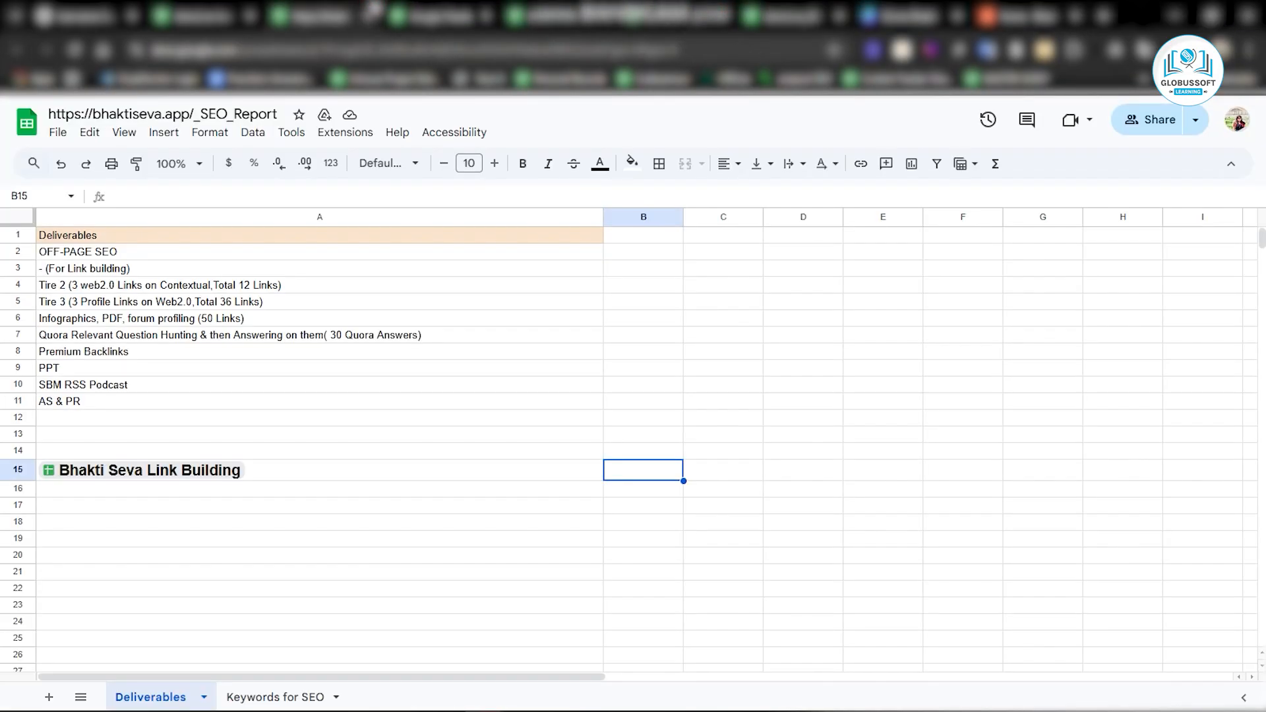
left_click(423, 8)
left_click(526, 10)
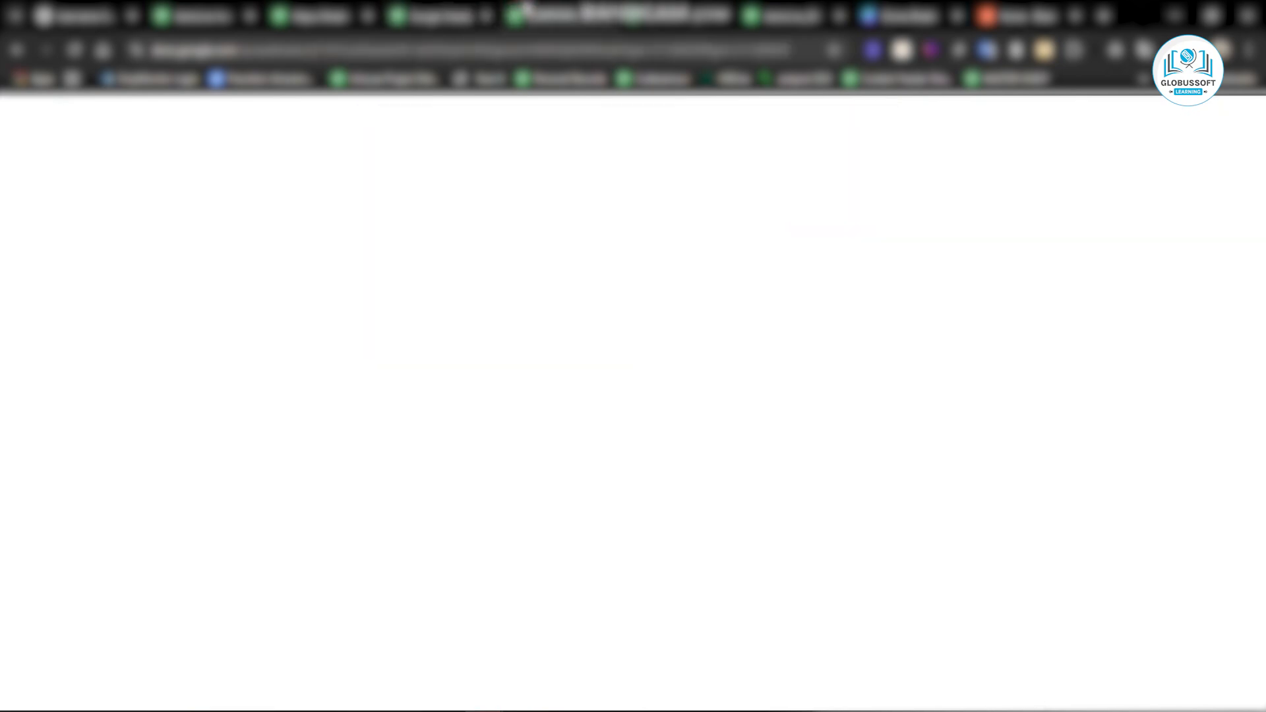
left_click(218, 254)
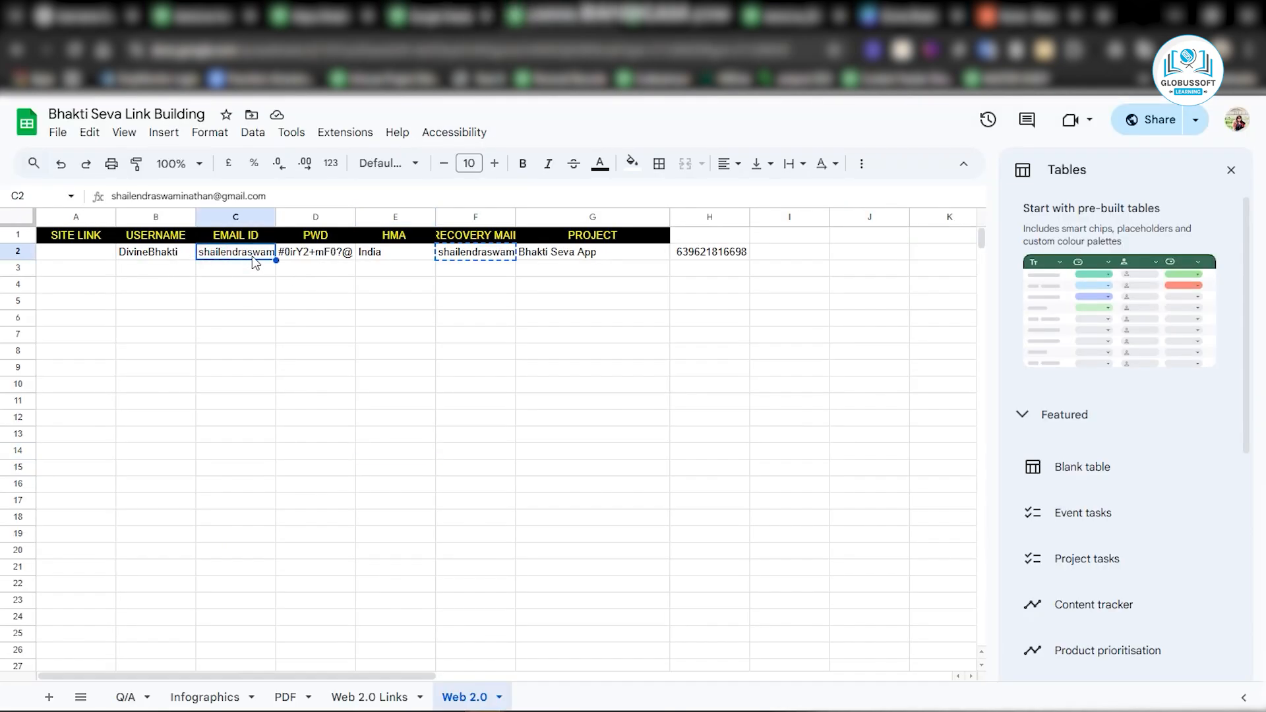
key("ctrl+c")
Paste the copied email address into the signup email field and continue creating the account.
key("alt+Tab")
left_click(495, 350)
key("ctrl+v")
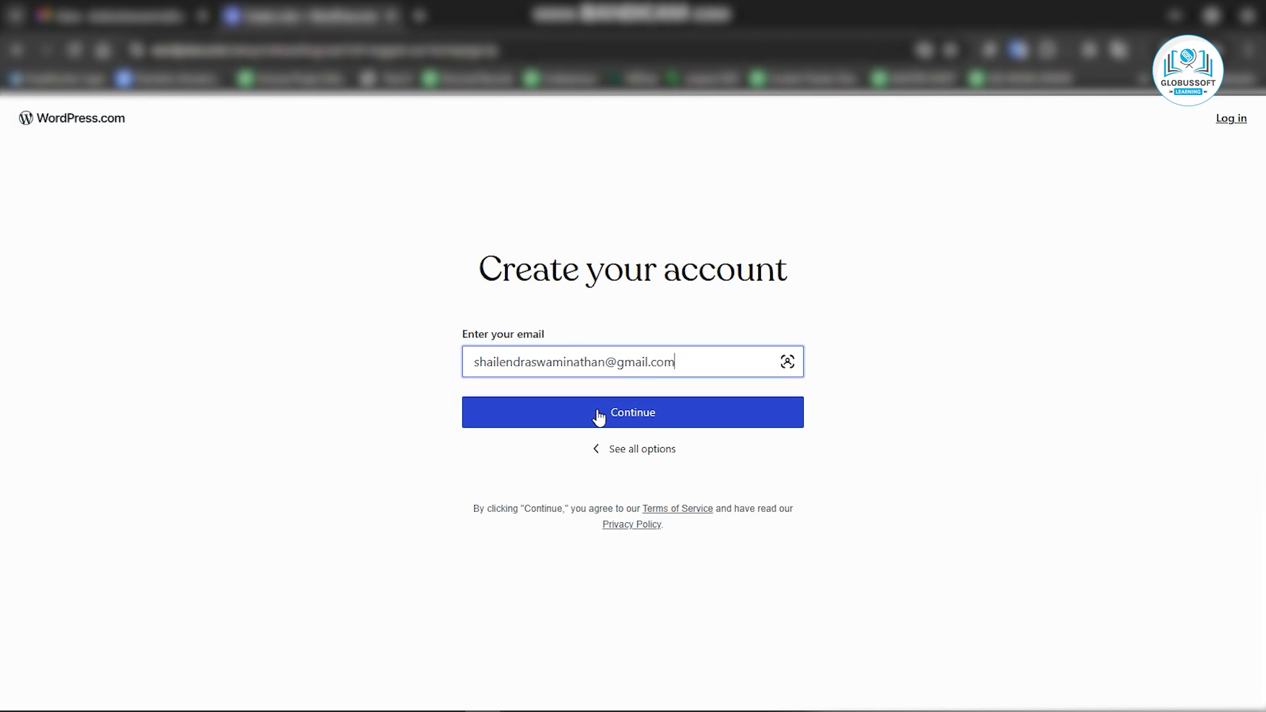
left_click(598, 415)
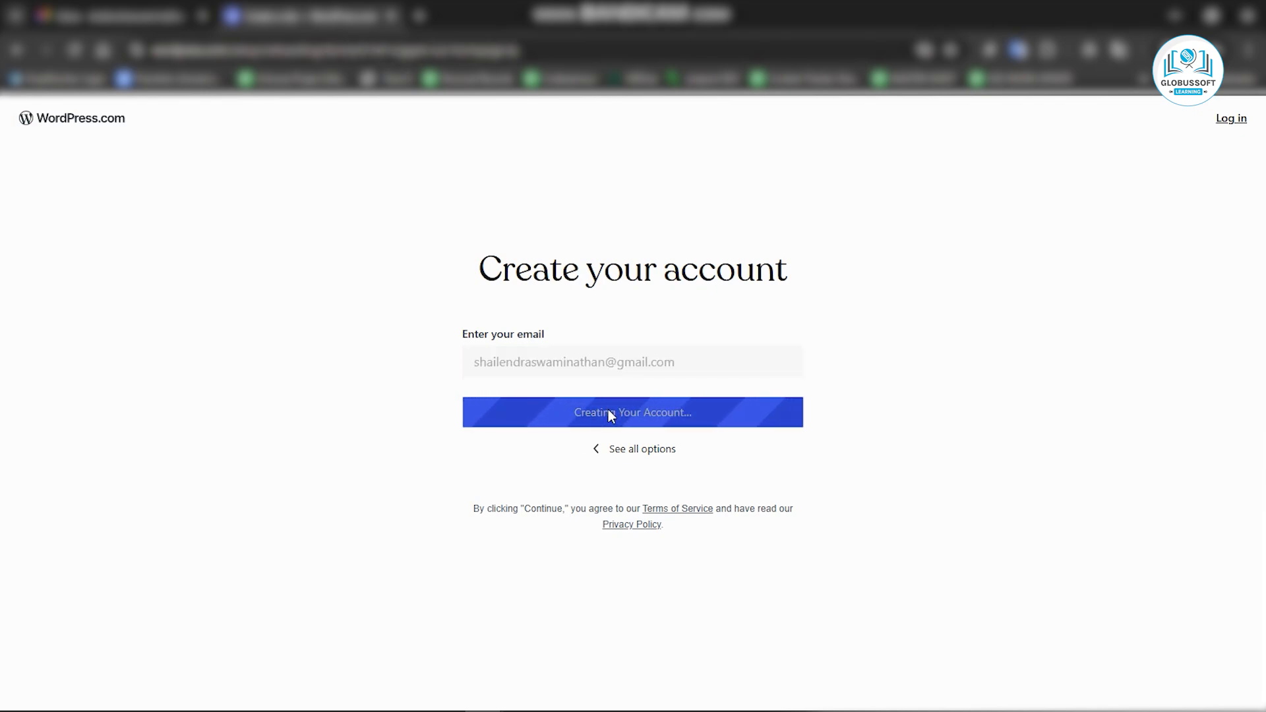
Search for domain names using the keyword divinebhakti.
left_click(268, 286)
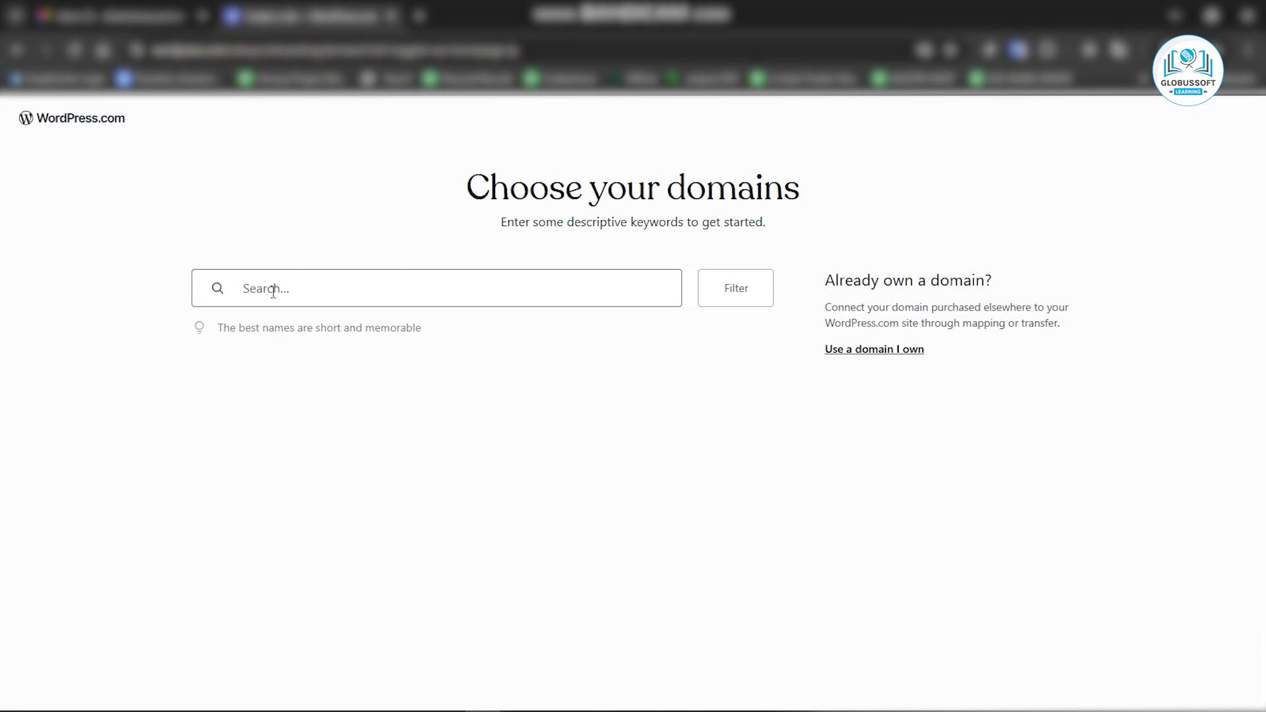
type("divinebhakti")
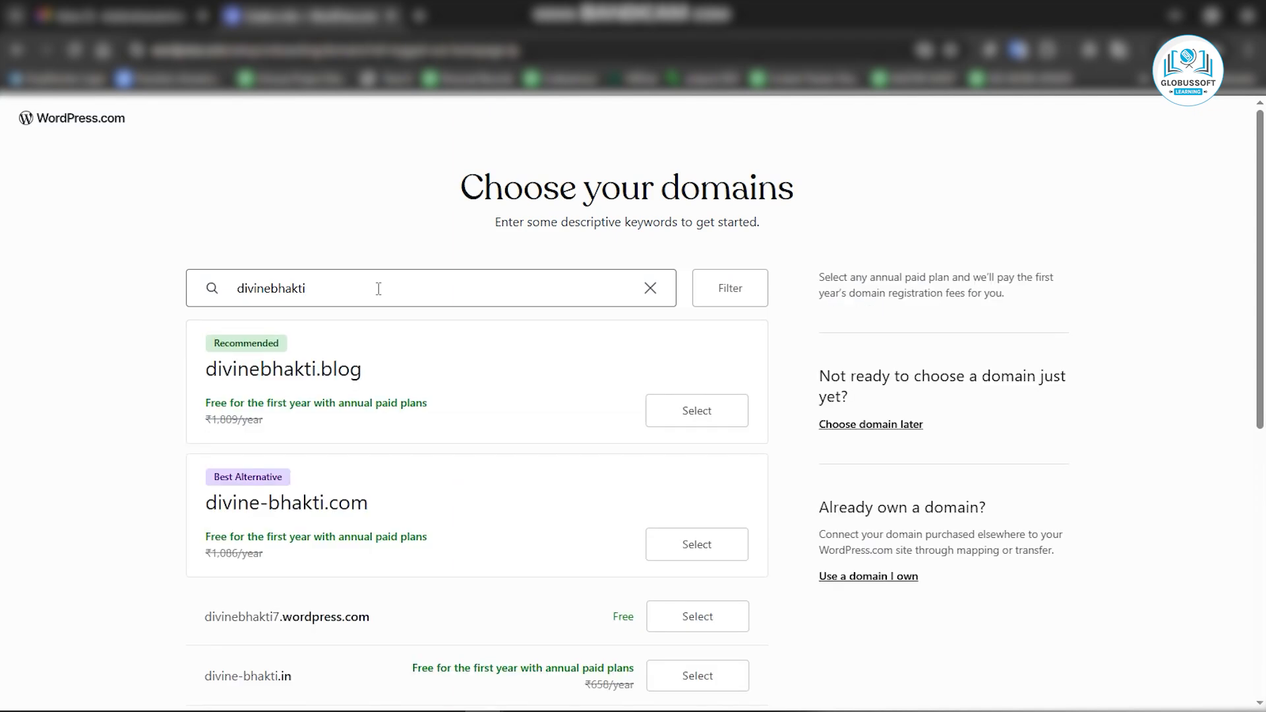
scroll(533, 476, "down", 2)
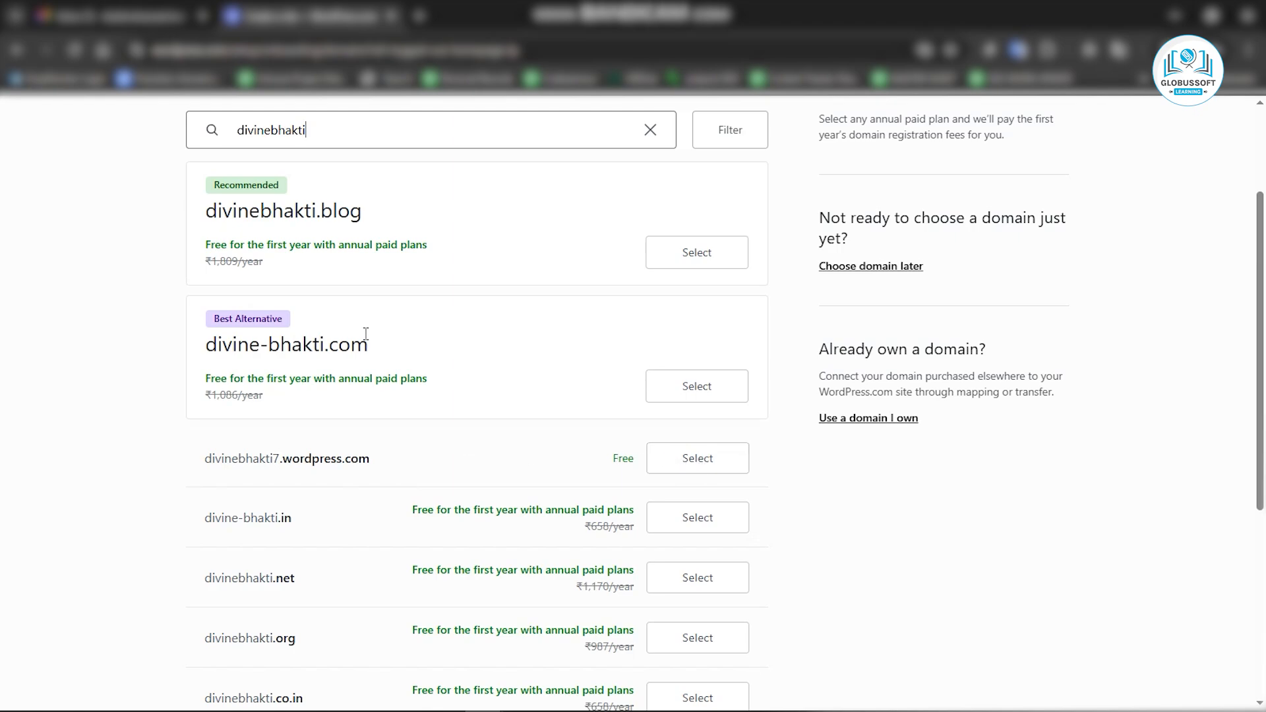
Change the domain search keyword to divinebhaktii.
left_click(273, 132)
type("-")
type("i")
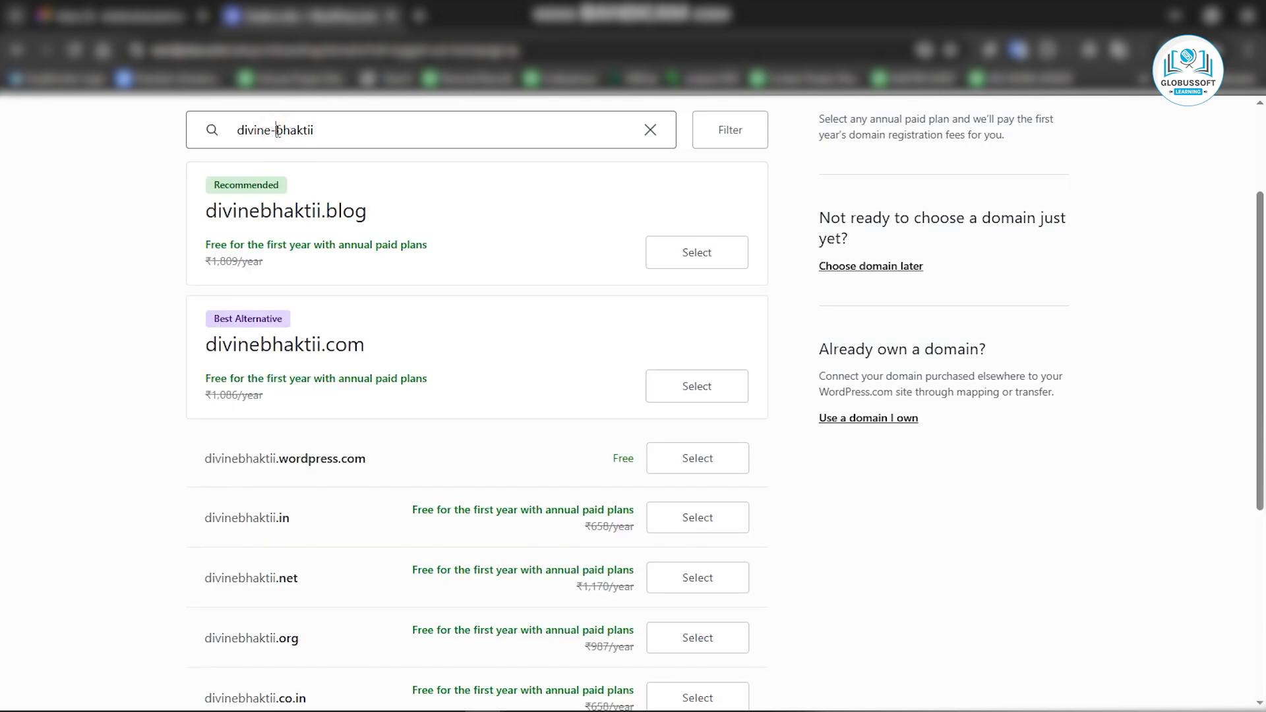
key("BackSpace")
Select the free divinebhaktii.wordpress.com domain and continue.
left_click(705, 467)
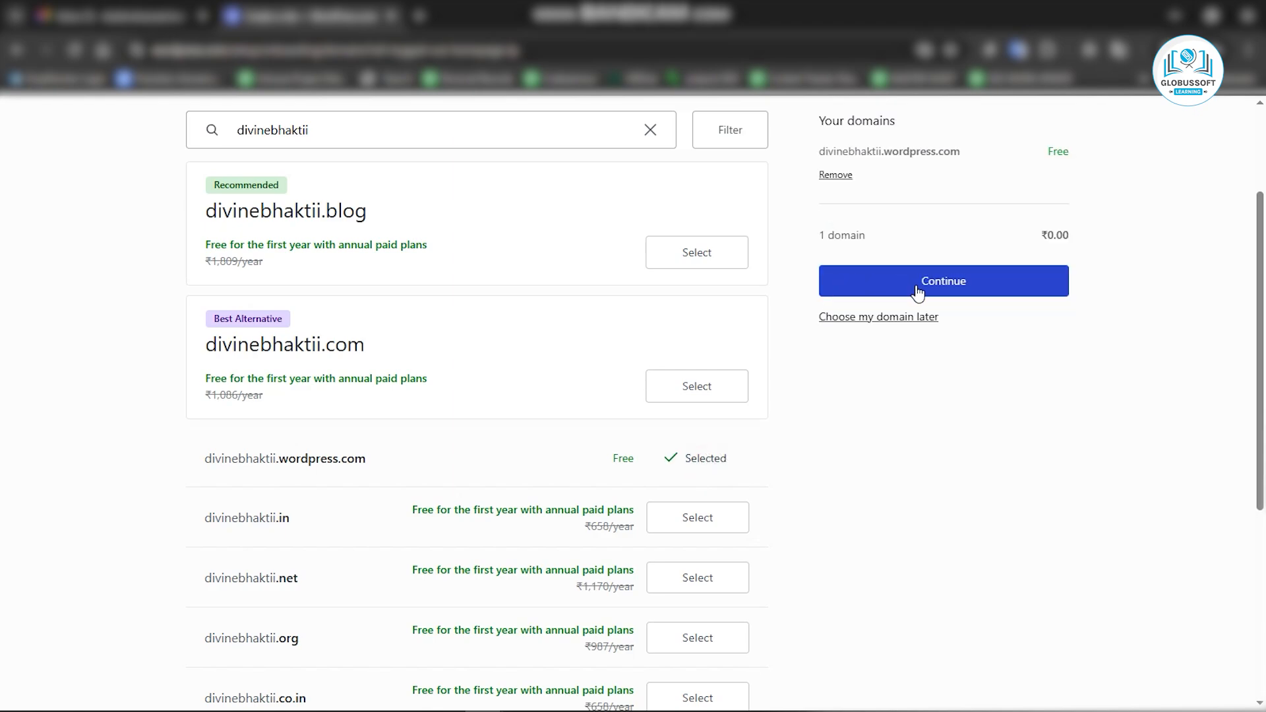
scroll(706, 475, "down", 1)
scroll(707, 480, "up", 3)
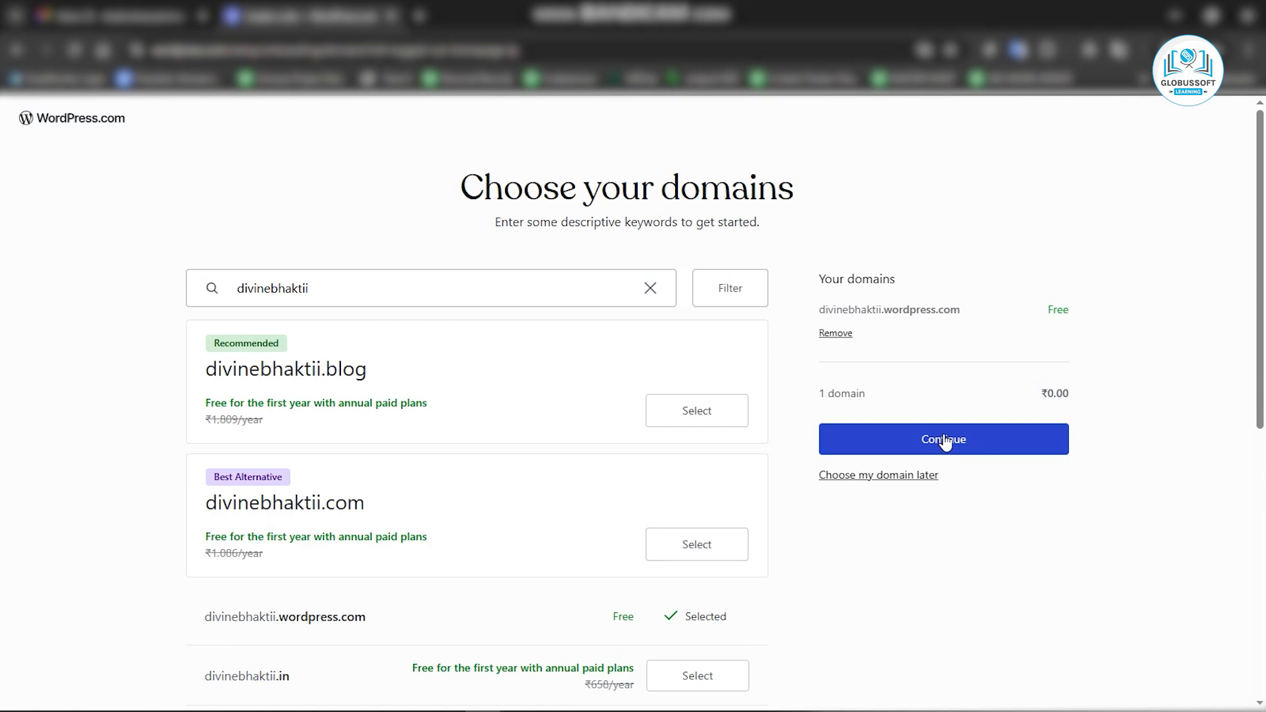
scroll(699, 427, "down", 3)
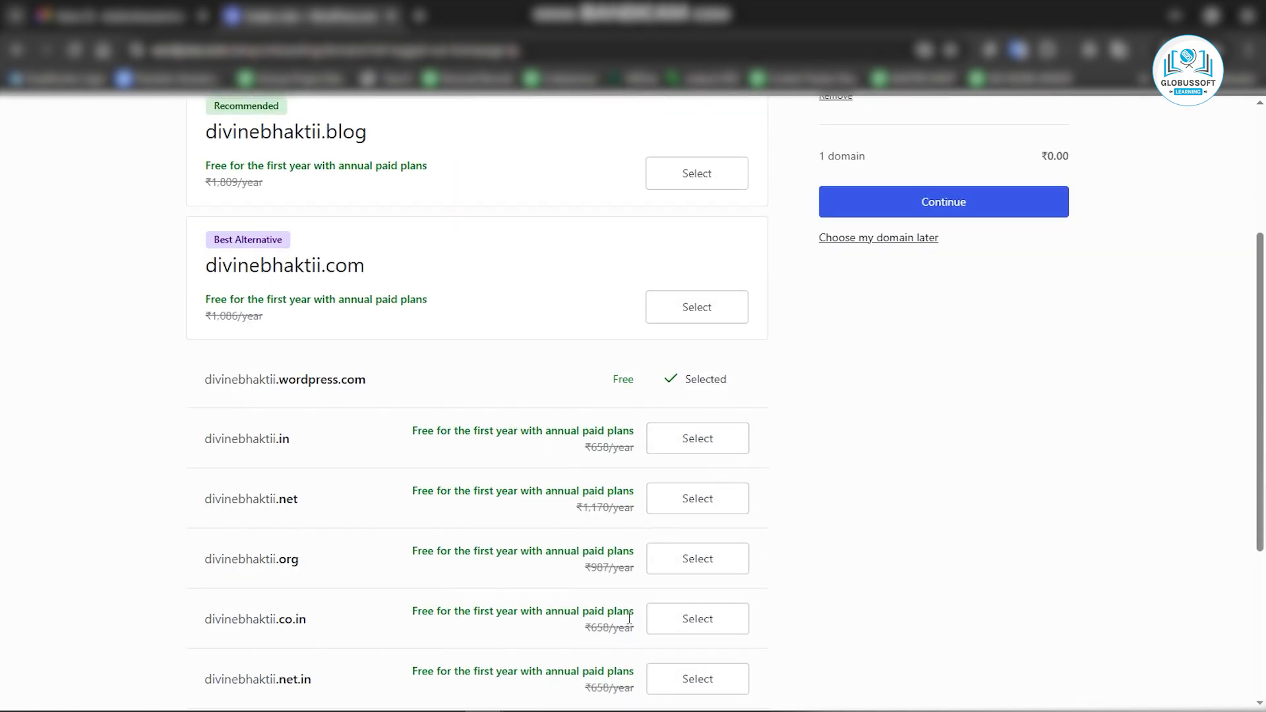
scroll(687, 560, "down", 3)
scroll(692, 587, "up", 6)
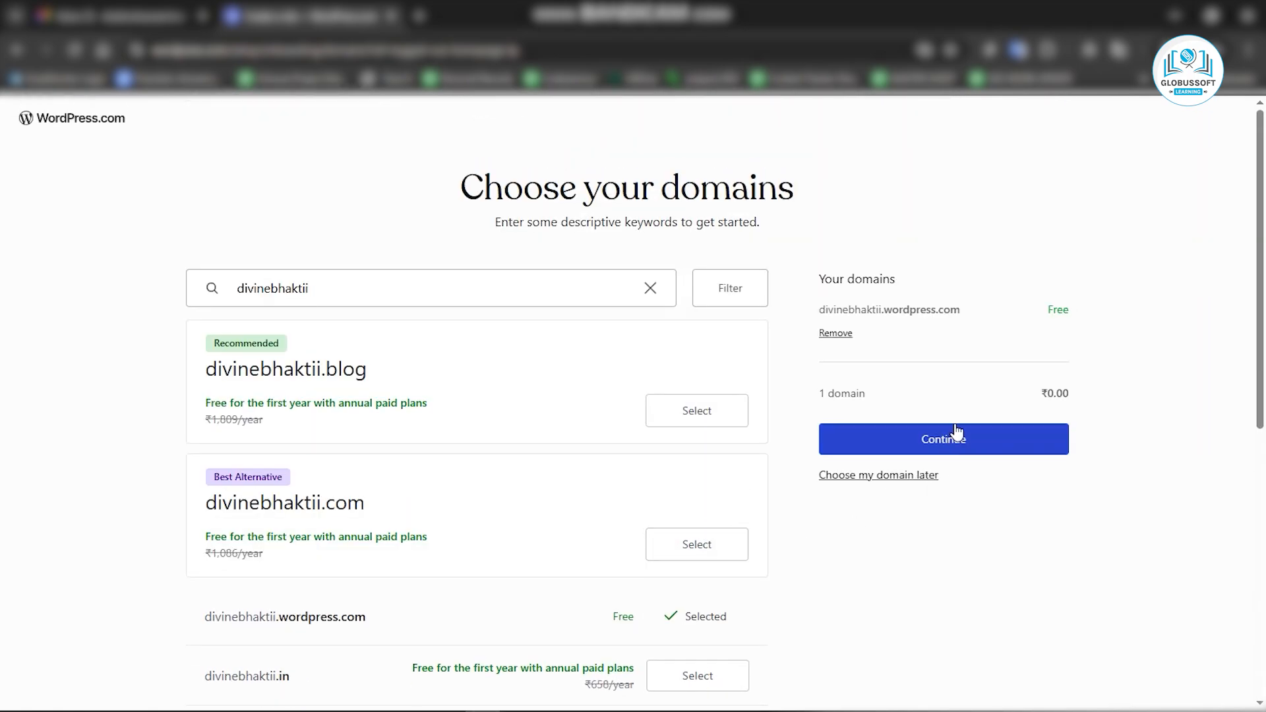
left_click(933, 441)
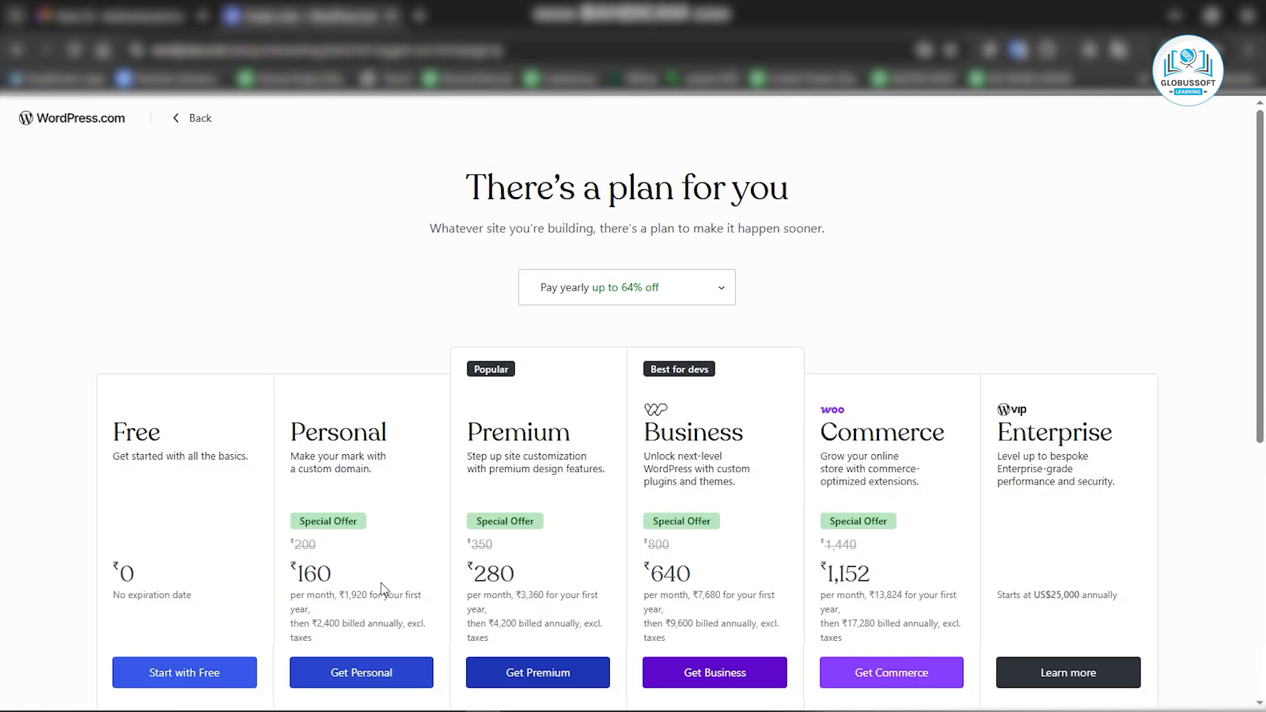
Start with the Free plan.
scroll(382, 588, "down", 2)
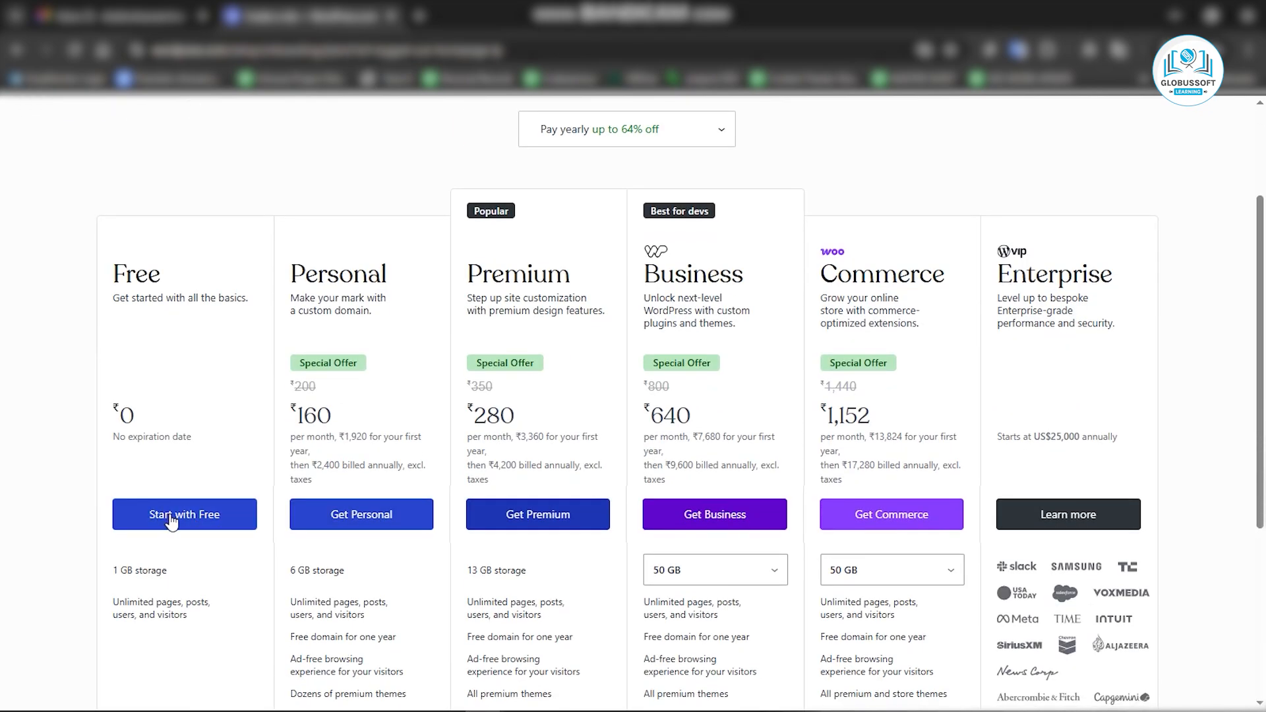
left_click(176, 519)
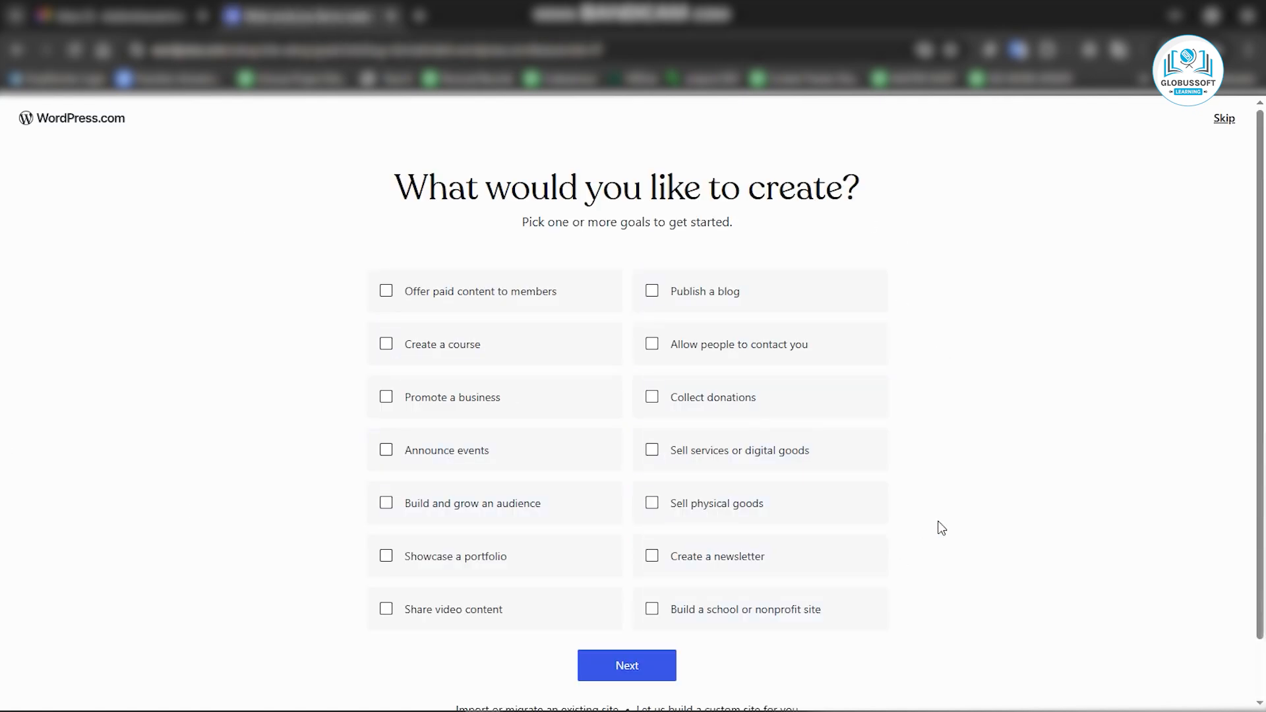
Select Publish a blog as the site goal and proceed.
left_click(683, 297)
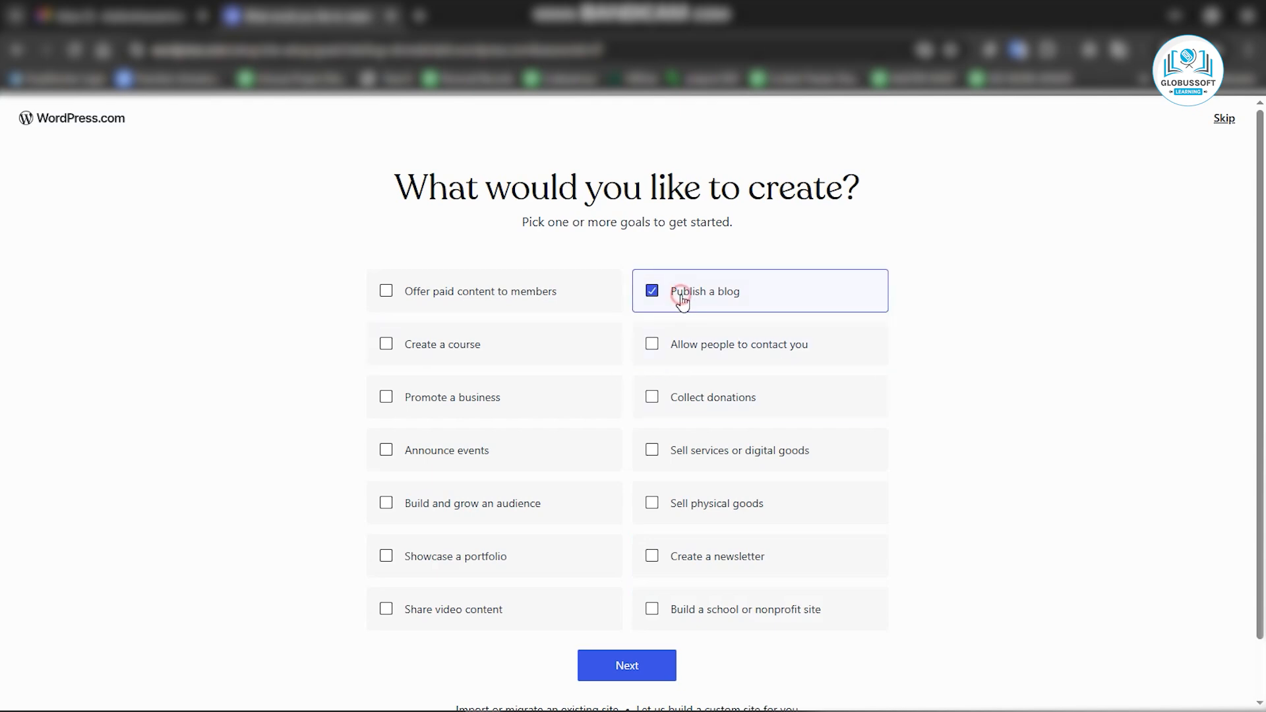
left_click(618, 667)
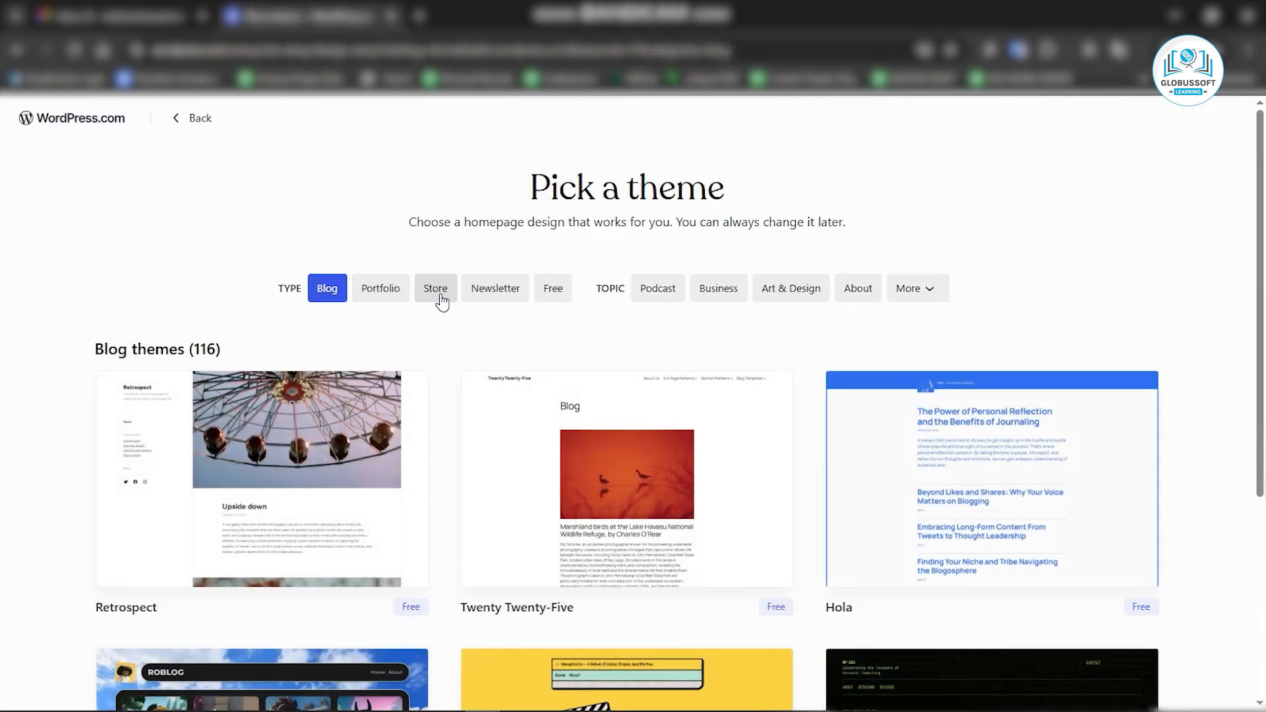
Pick the Retrospect blog theme and continue with its default style.
scroll(424, 396, "down", 3)
scroll(515, 508, "down", 2)
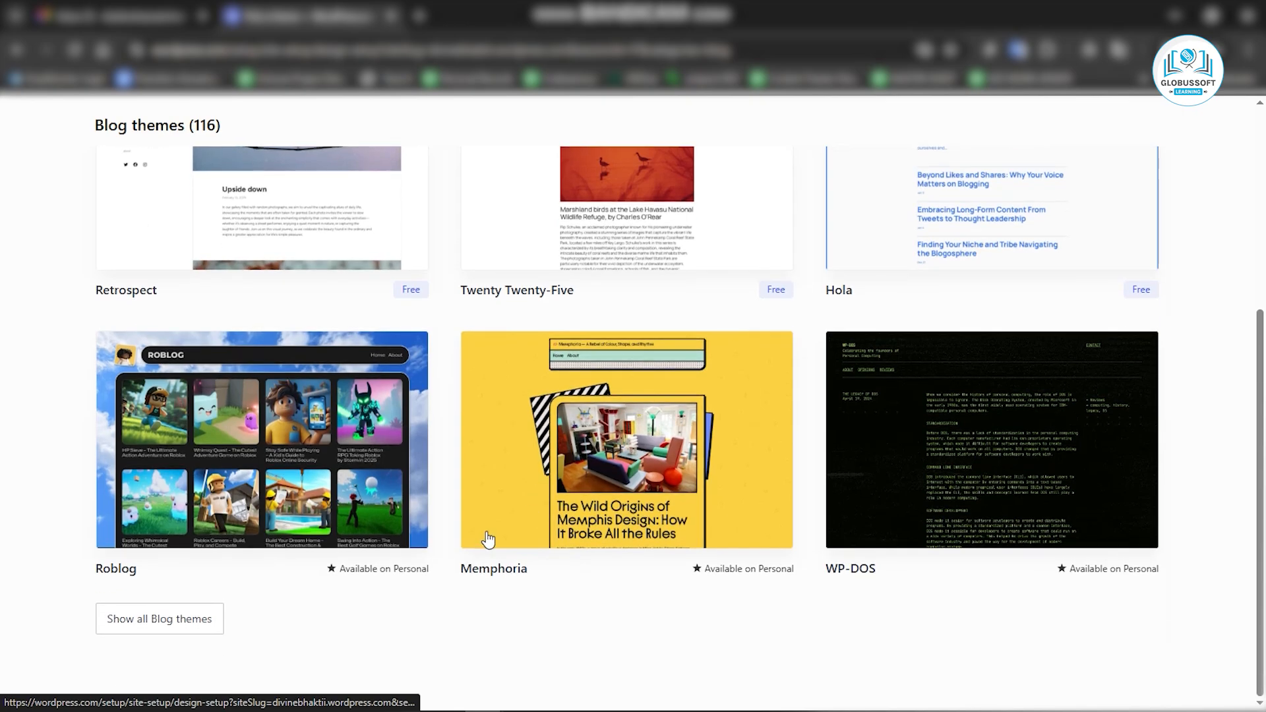
scroll(482, 531, "up", 5)
scroll(455, 521, "down", 5)
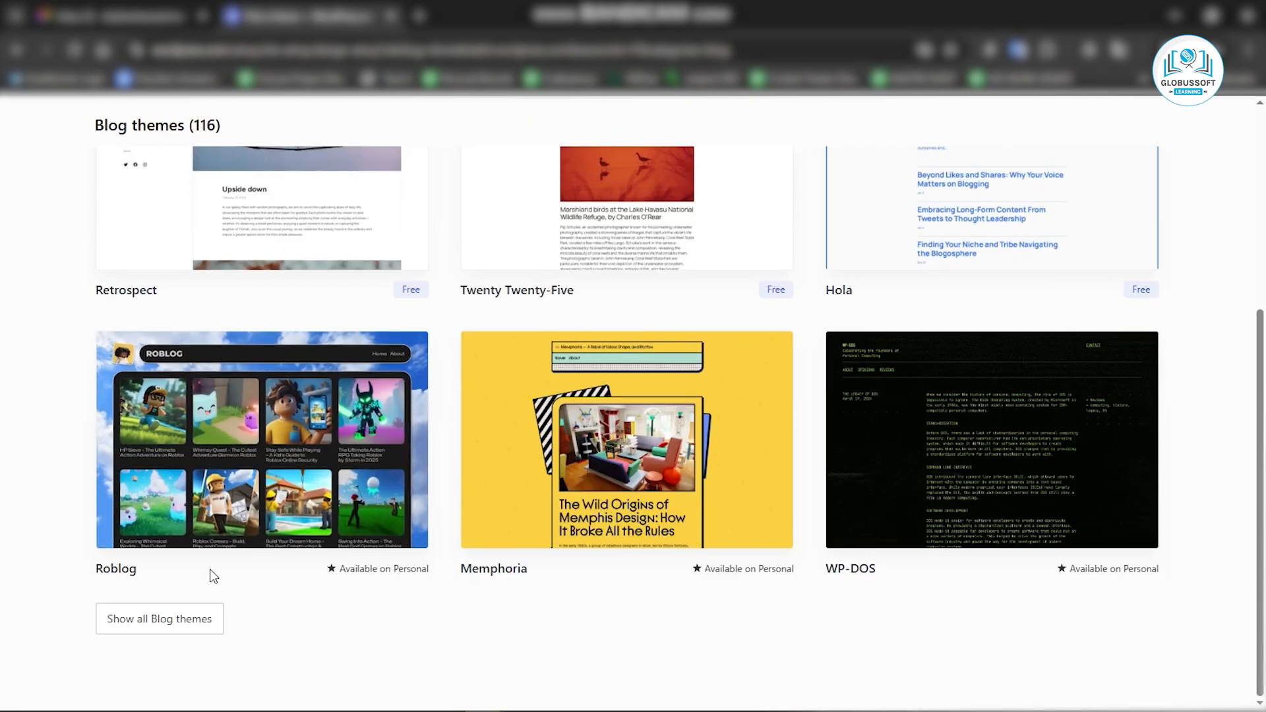
scroll(212, 574, "up", 5)
left_click(252, 486)
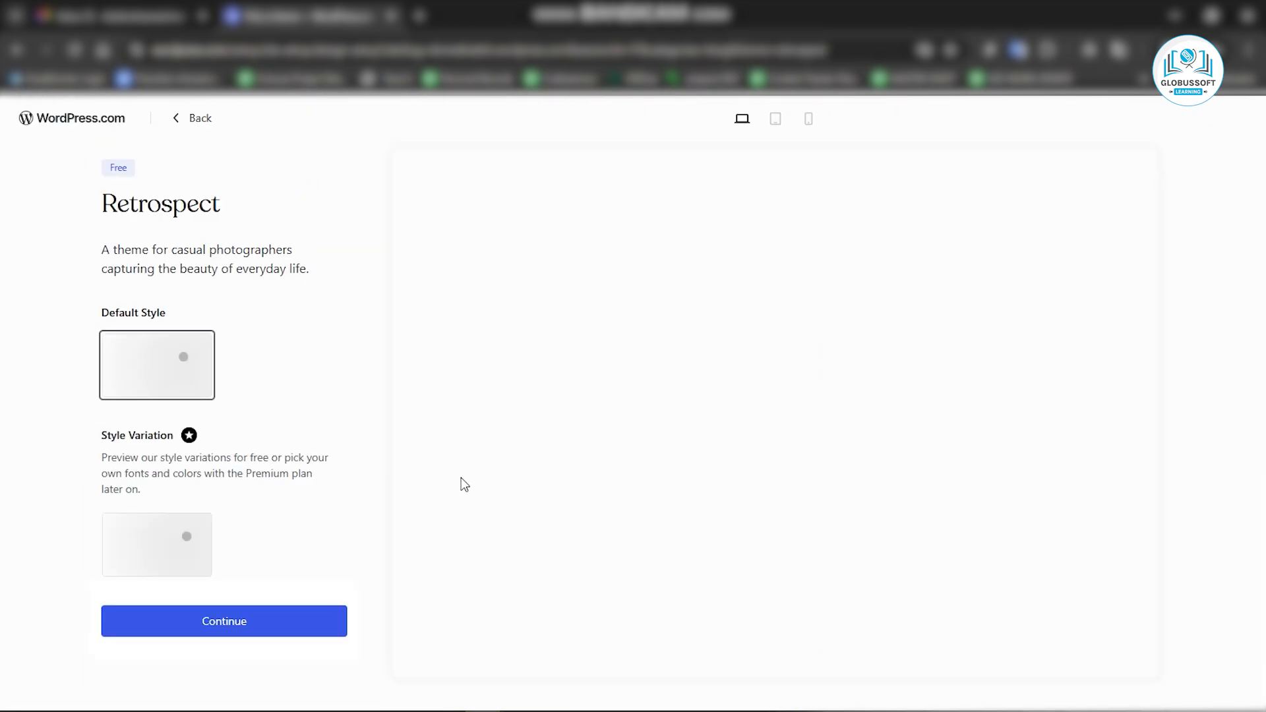
left_click(241, 617)
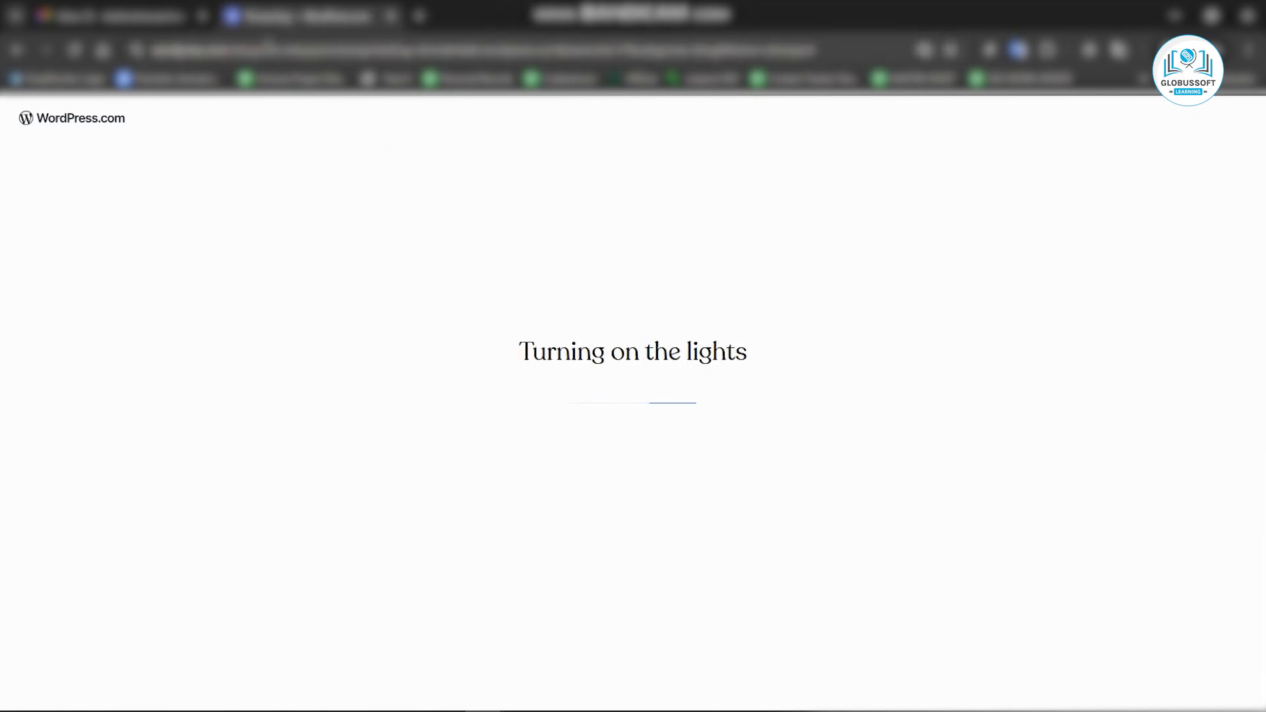
Open the Themes page under Appearance in the site dashboard.
left_click(234, 51)
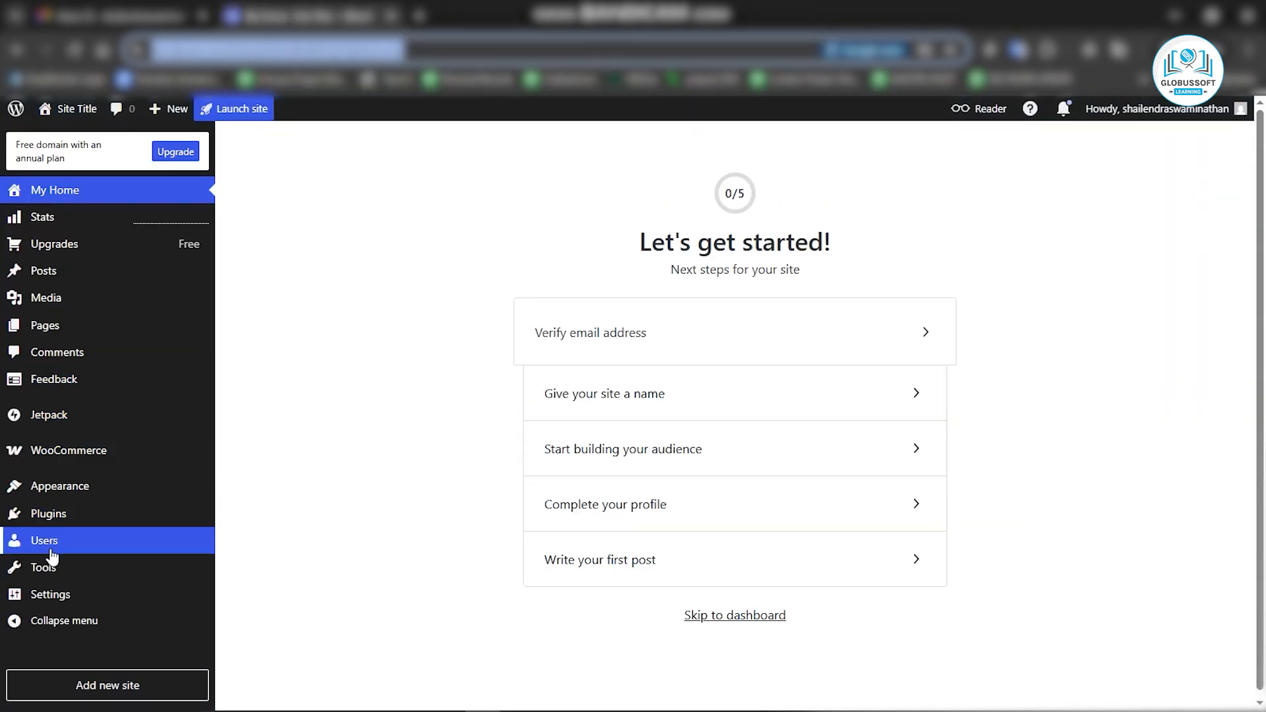
mouse_move(68, 492)
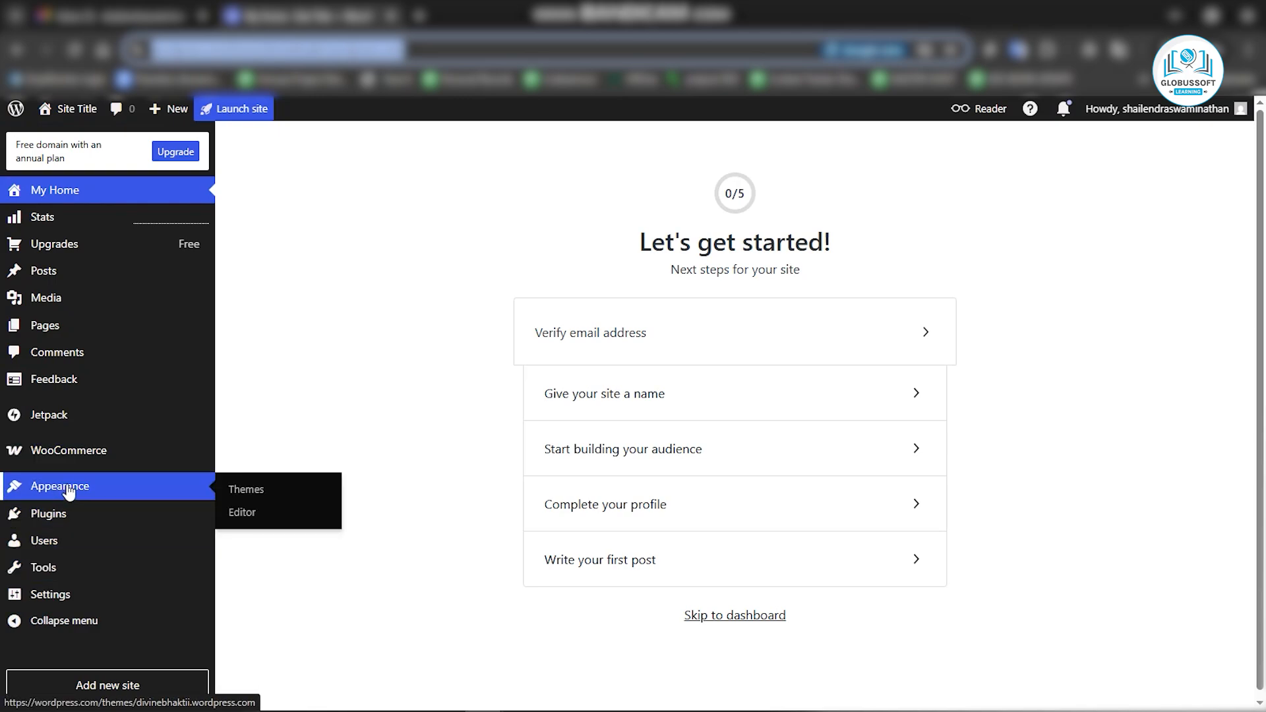
left_click(254, 494)
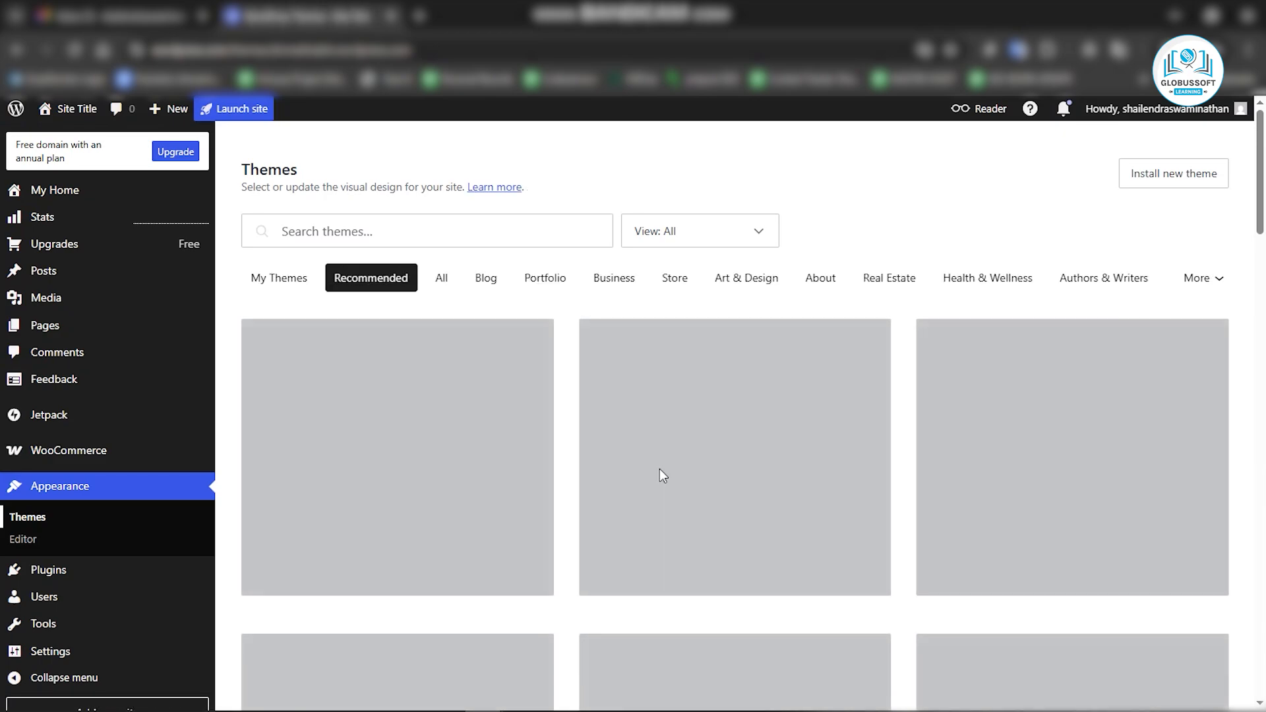
Search the themes for dyad.
scroll(904, 521, "down", 6)
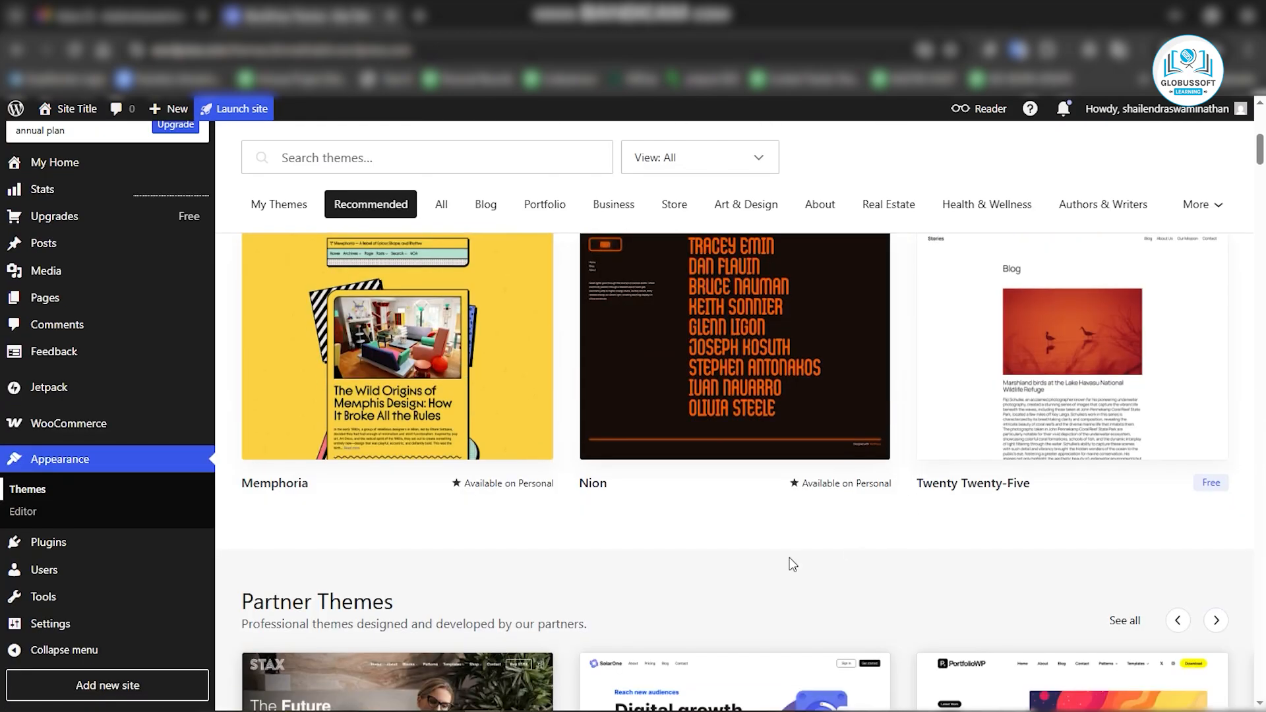
scroll(790, 561, "up", 5)
left_click(374, 160)
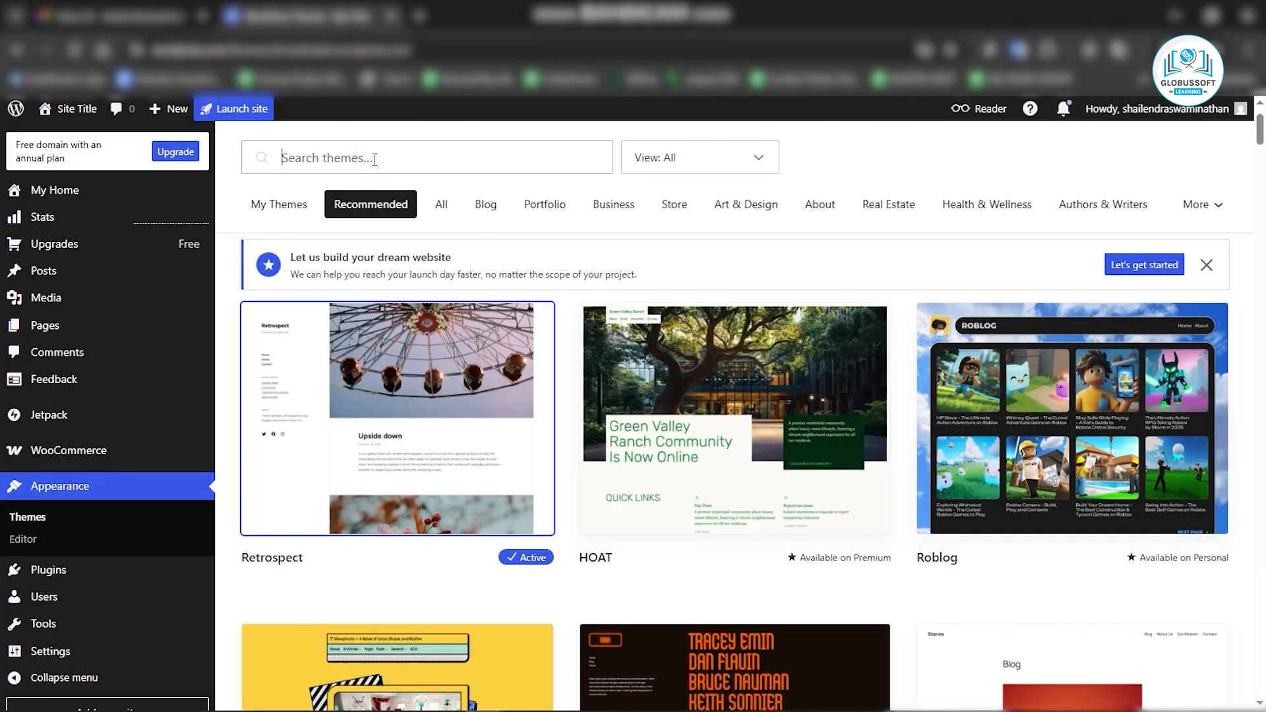
type("dyad")
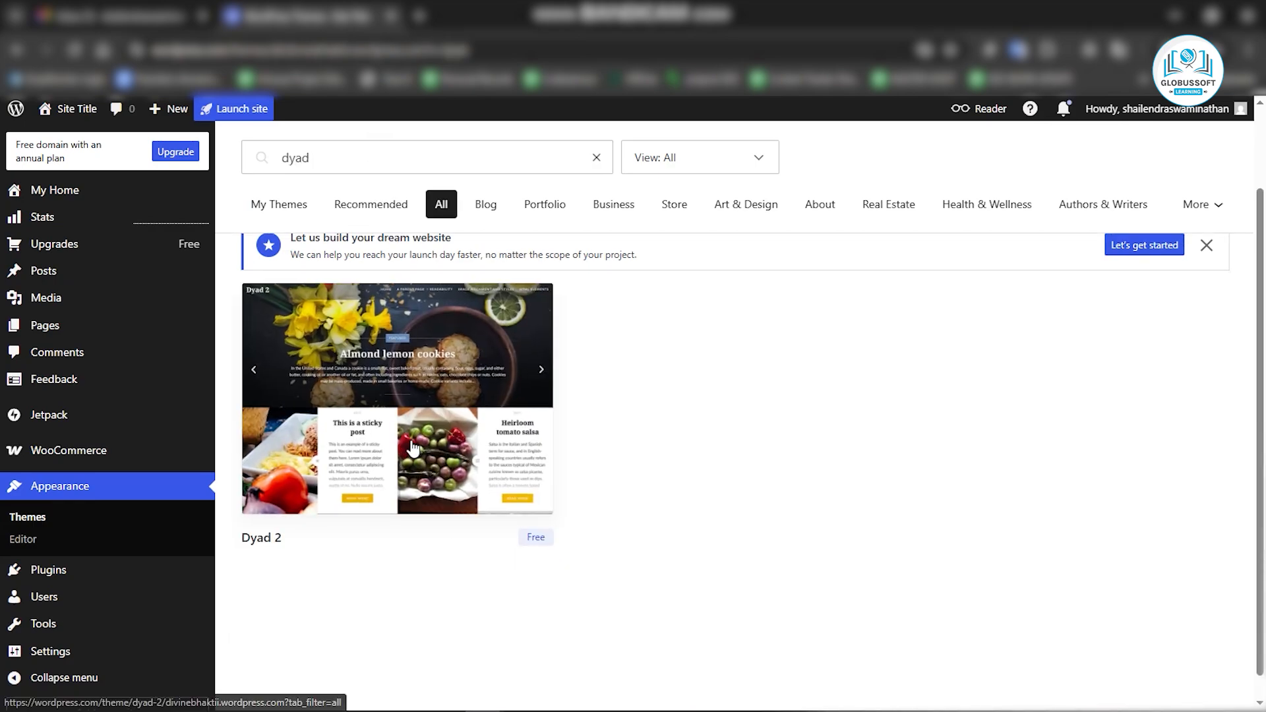
Search the themes for karuna.
double_click(320, 158)
type("karuna")
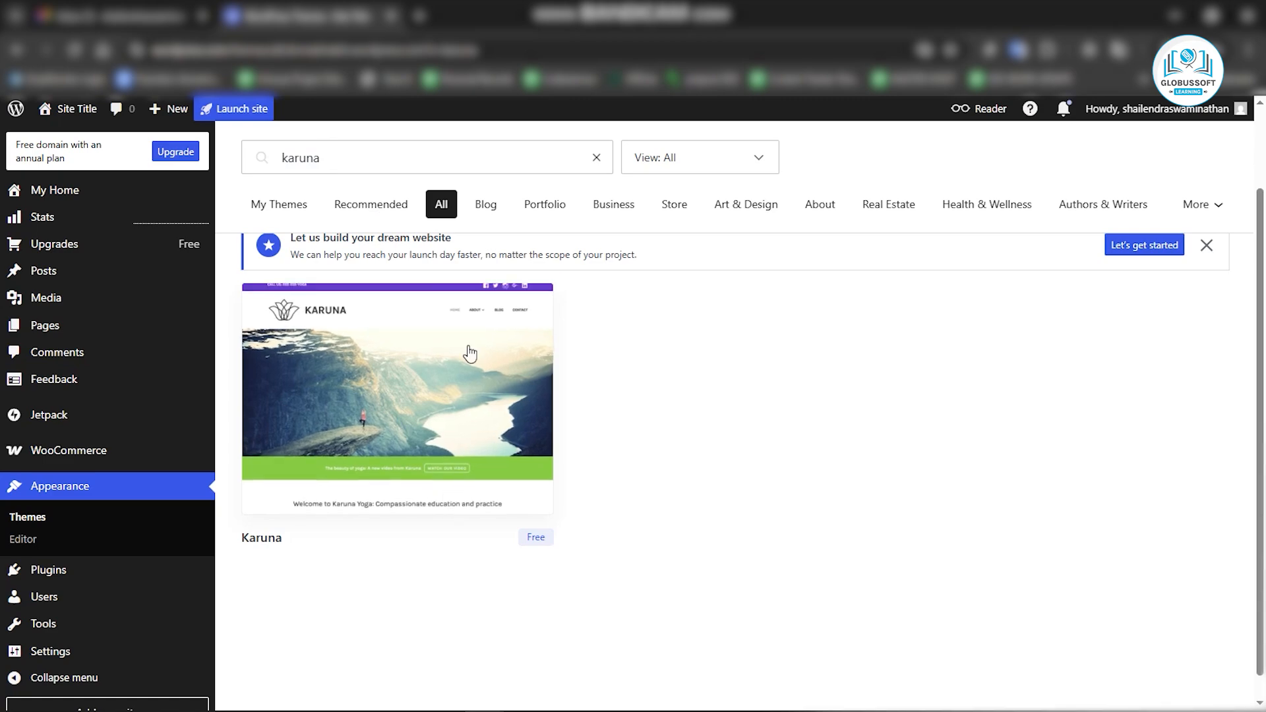
Search the themes for dyad again, open Dyad 2 and activate it.
double_click(323, 157)
type("dyad")
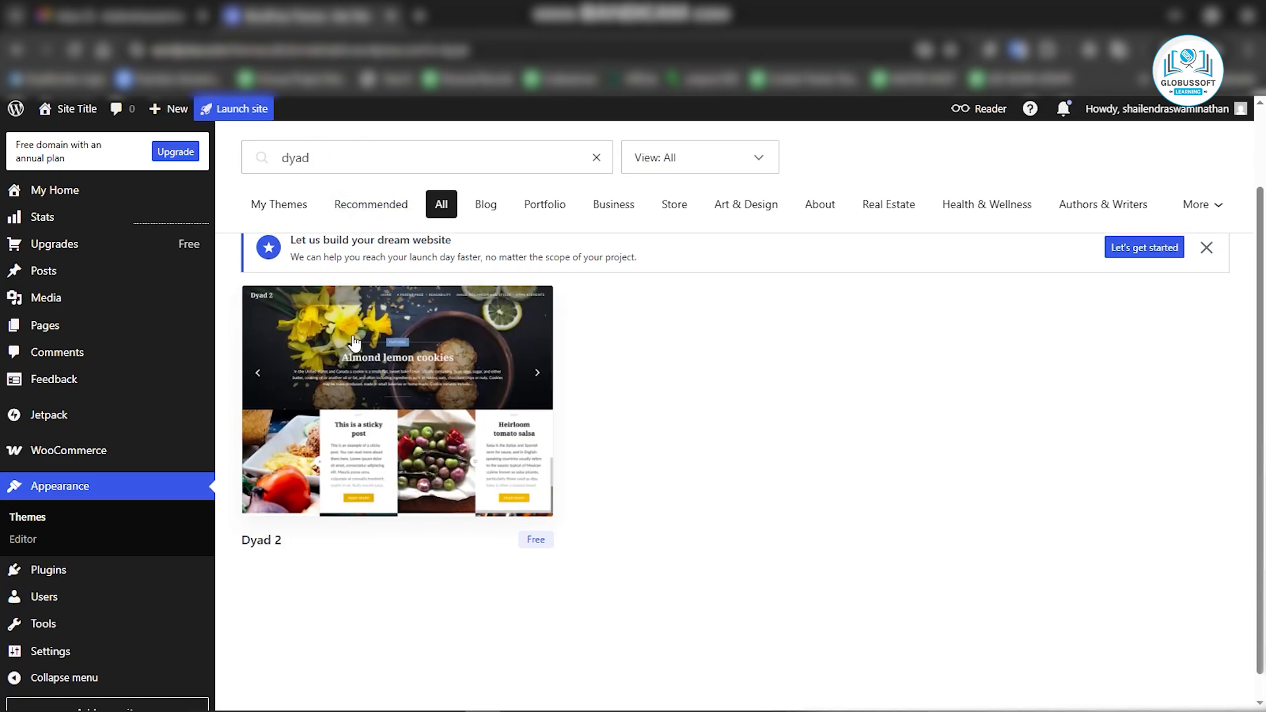
left_click(441, 425)
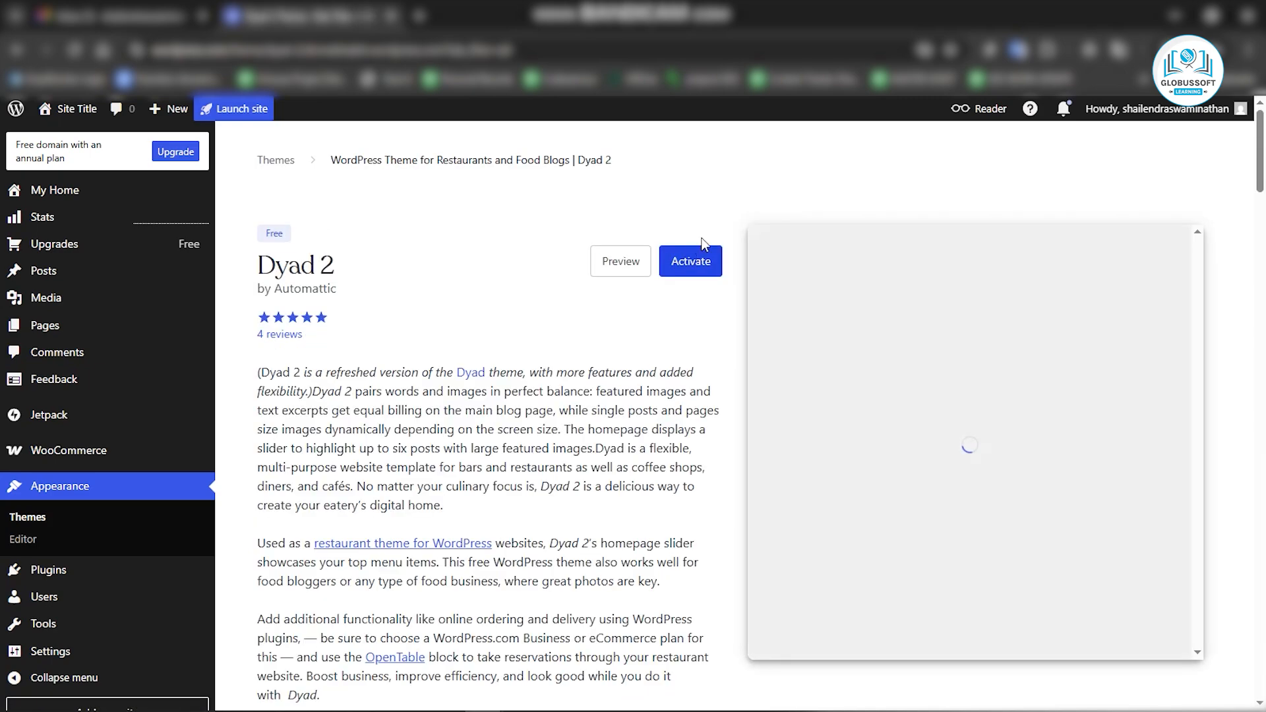
left_click(690, 261)
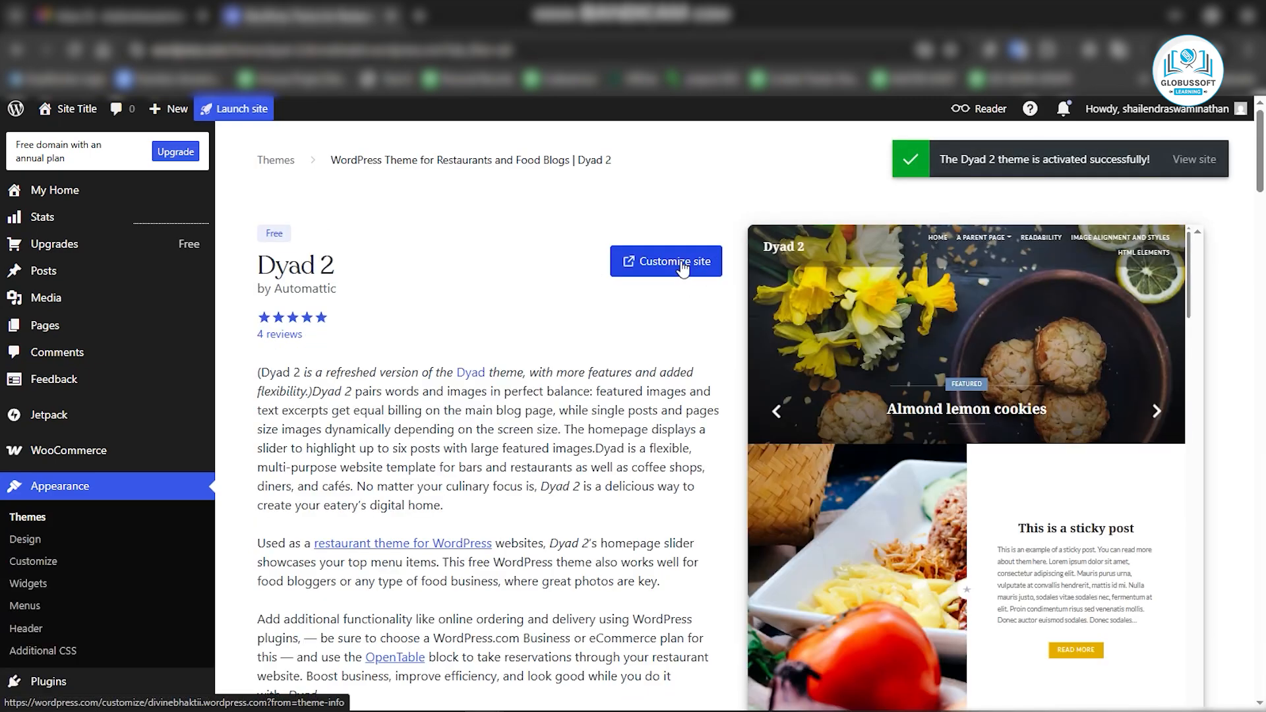
Open the site Customizer.
left_click(681, 262)
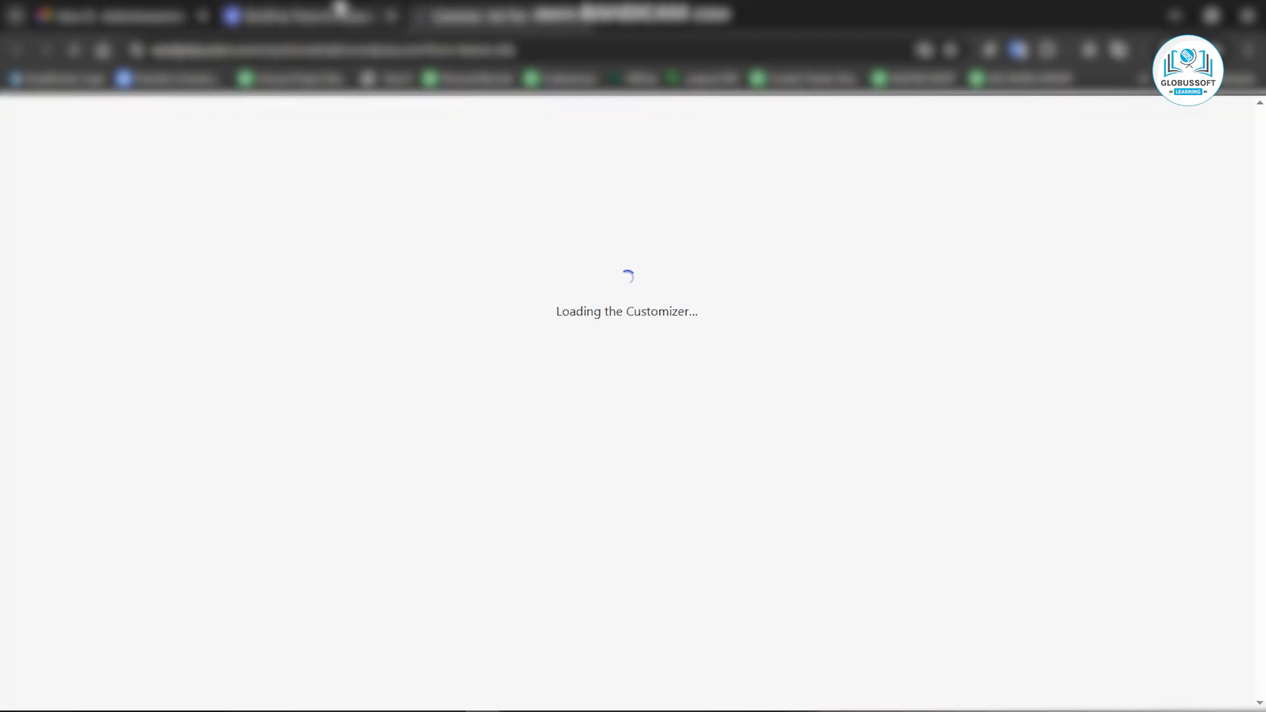
left_click(320, 19)
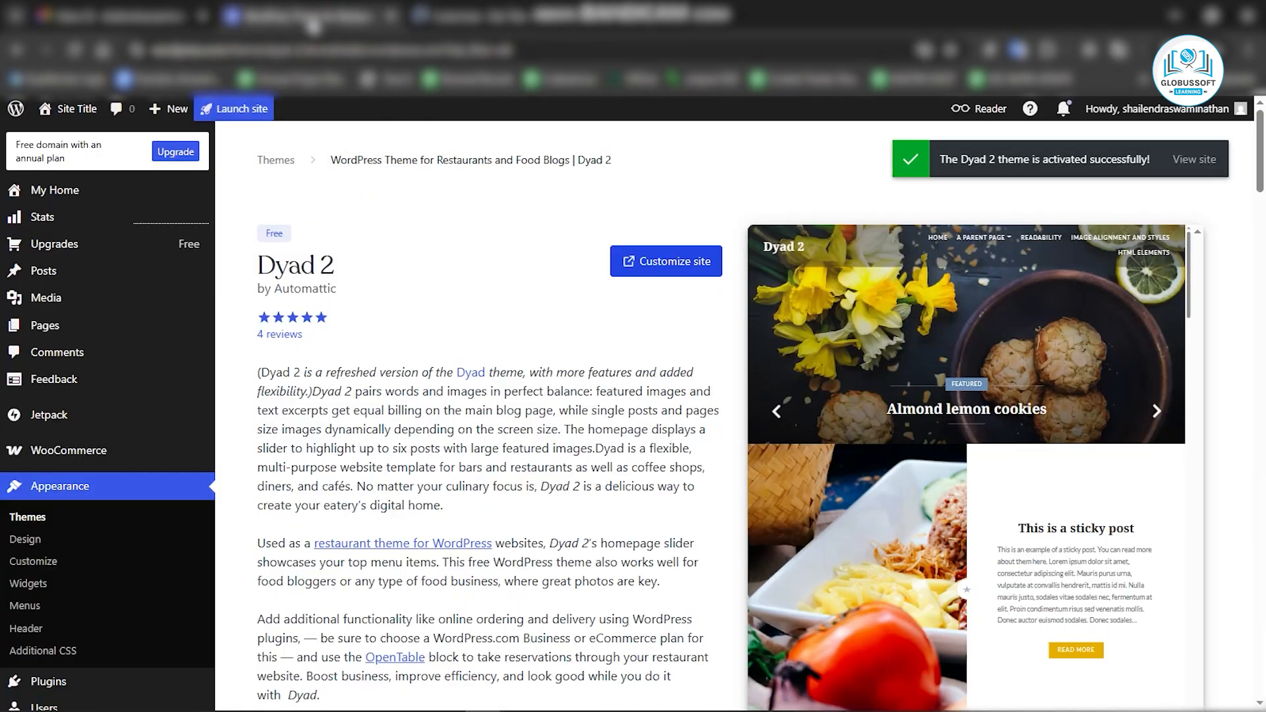
Open the Posts list and select all four sample posts.
left_click(50, 273)
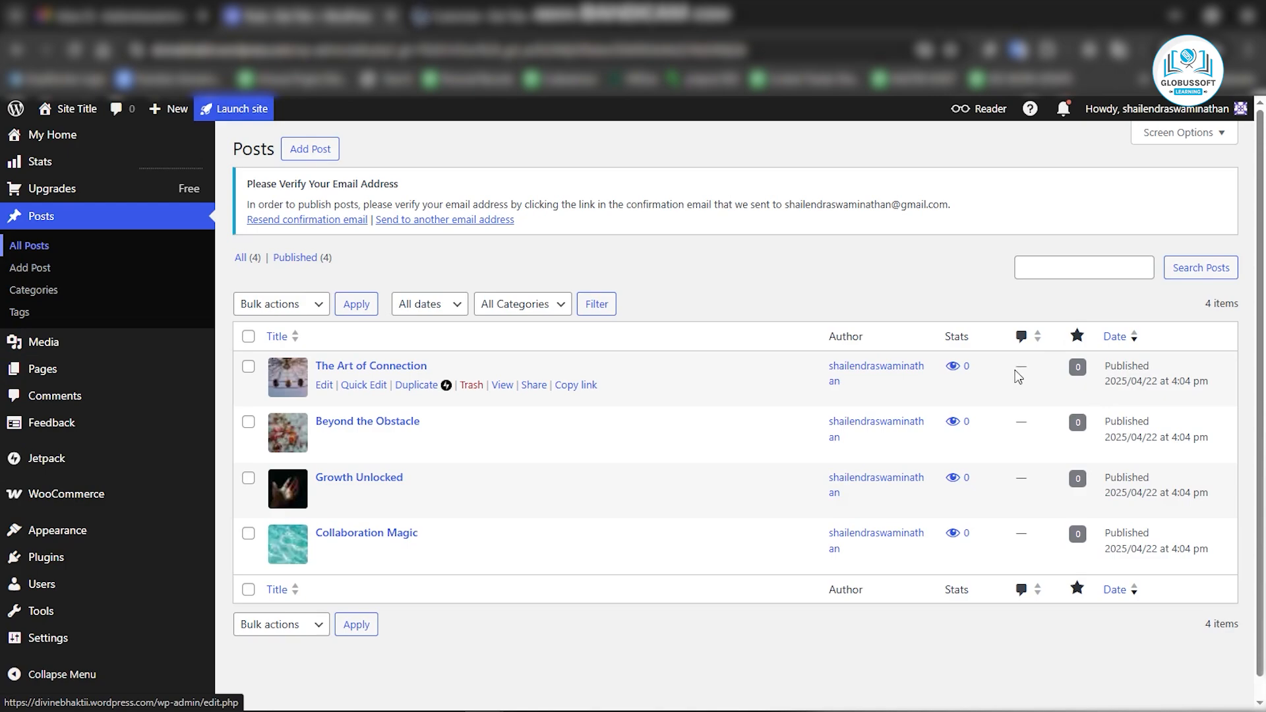
left_click(248, 338)
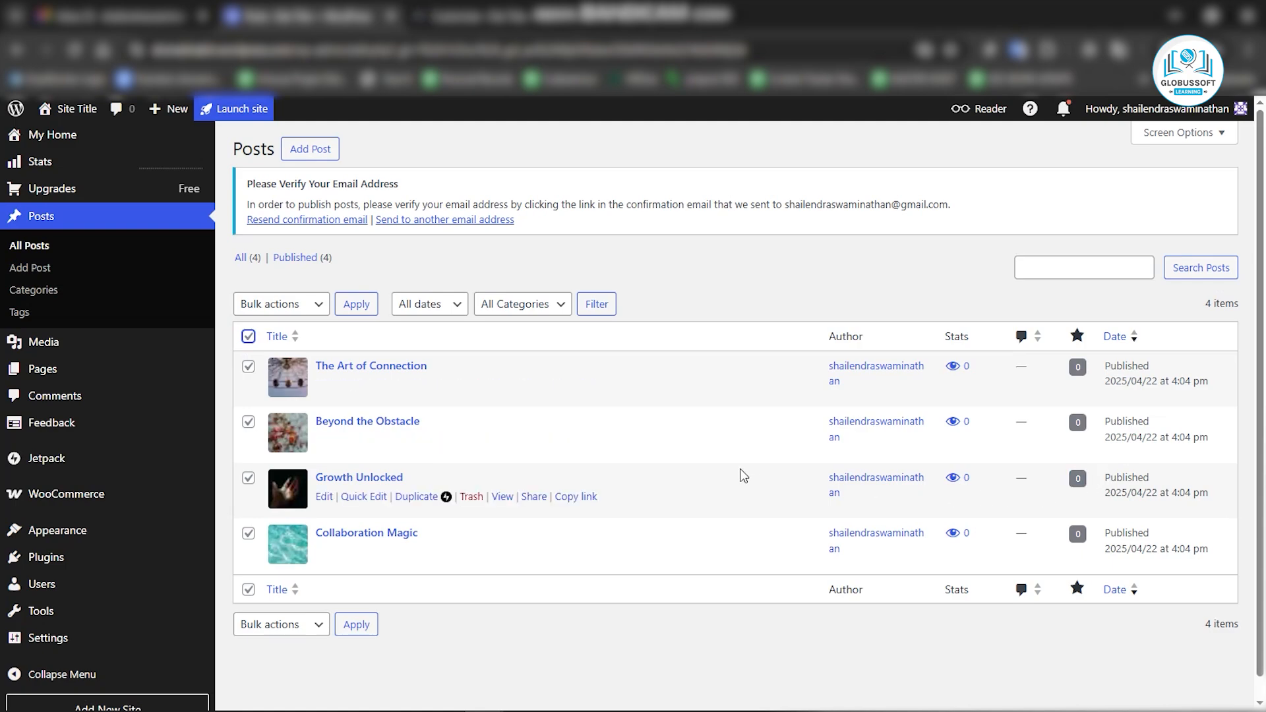
scroll(1125, 371, "down", 1)
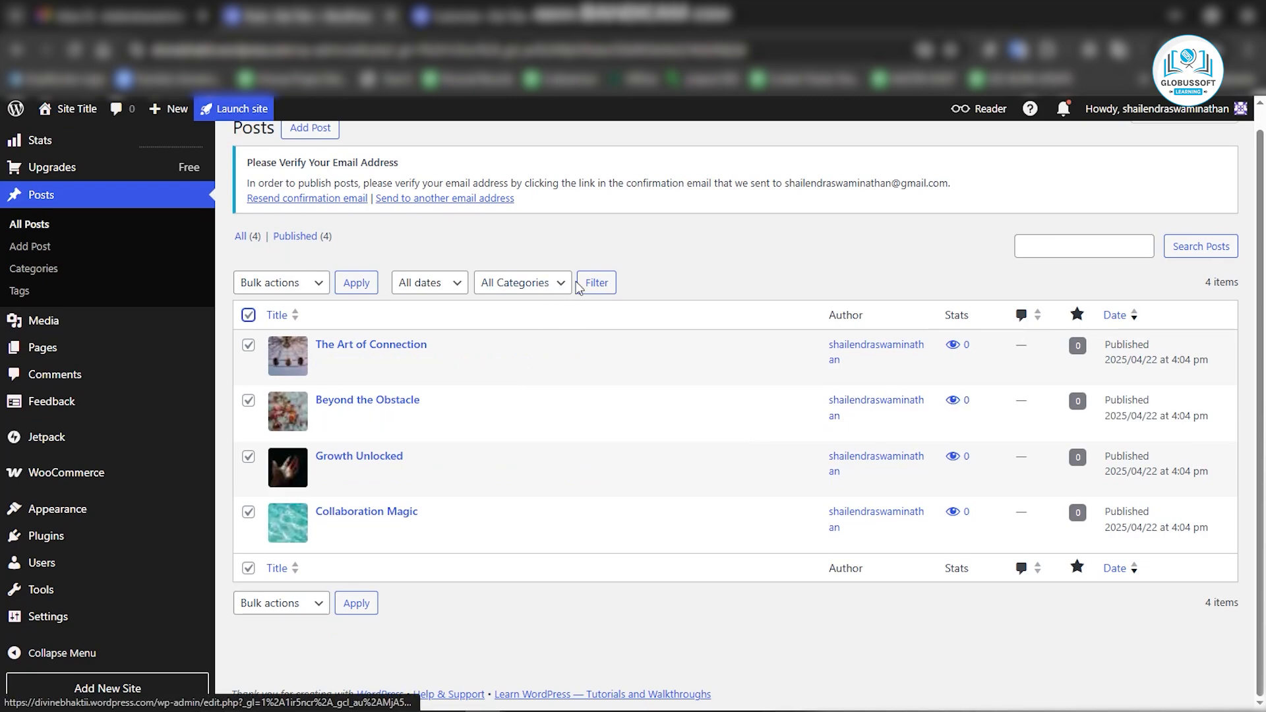
scroll(637, 373, "up", 1)
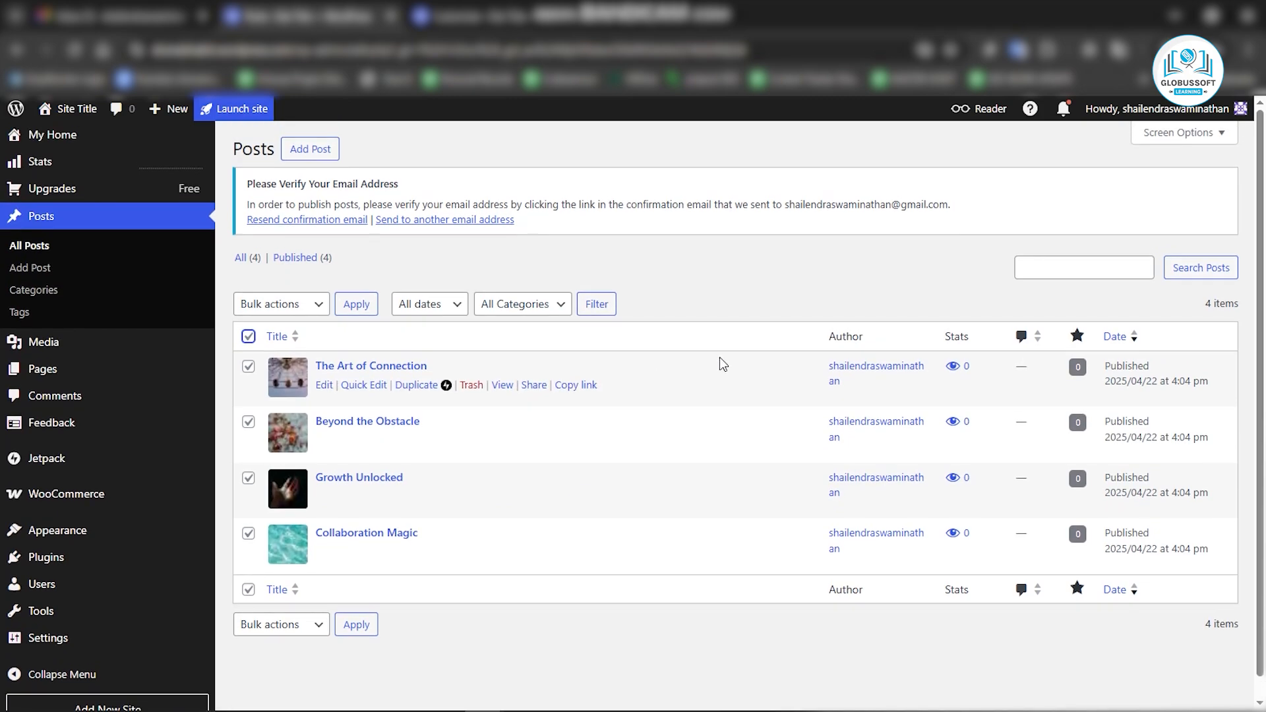
Confirm the account email address from the WordPress.com activation message in Gmail.
left_click(123, 15)
left_click(596, 337)
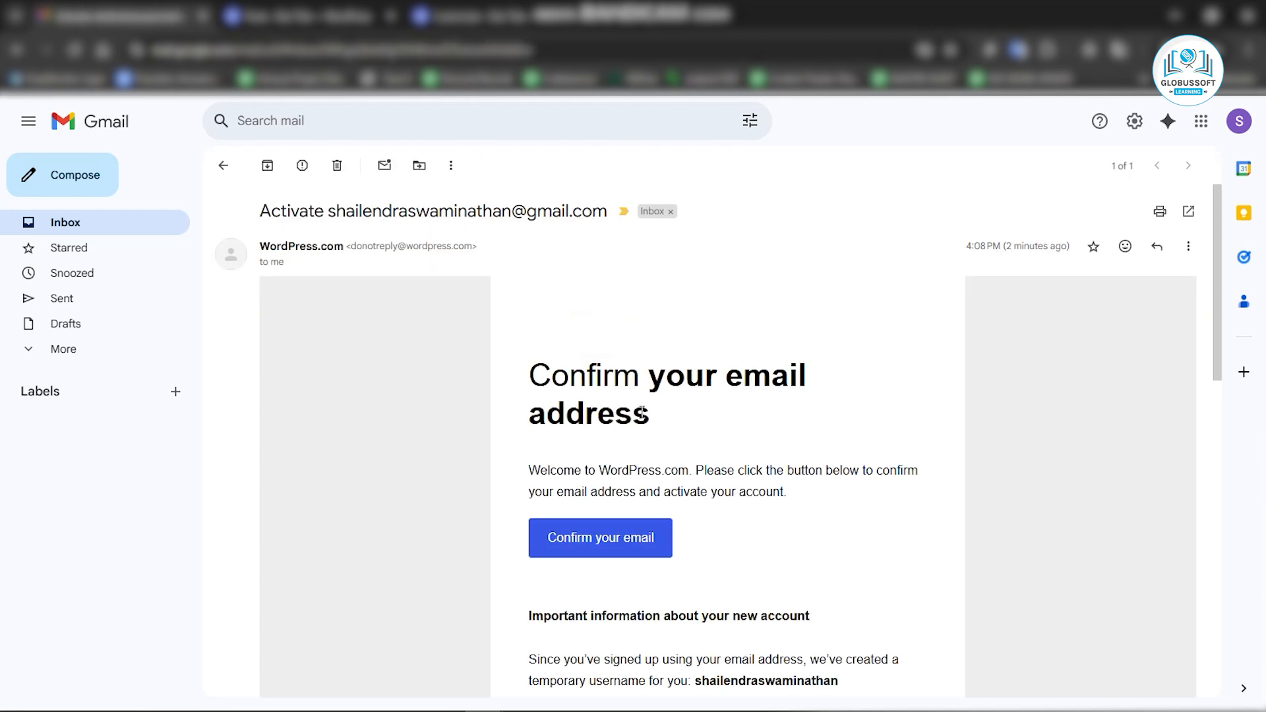
left_click(627, 525)
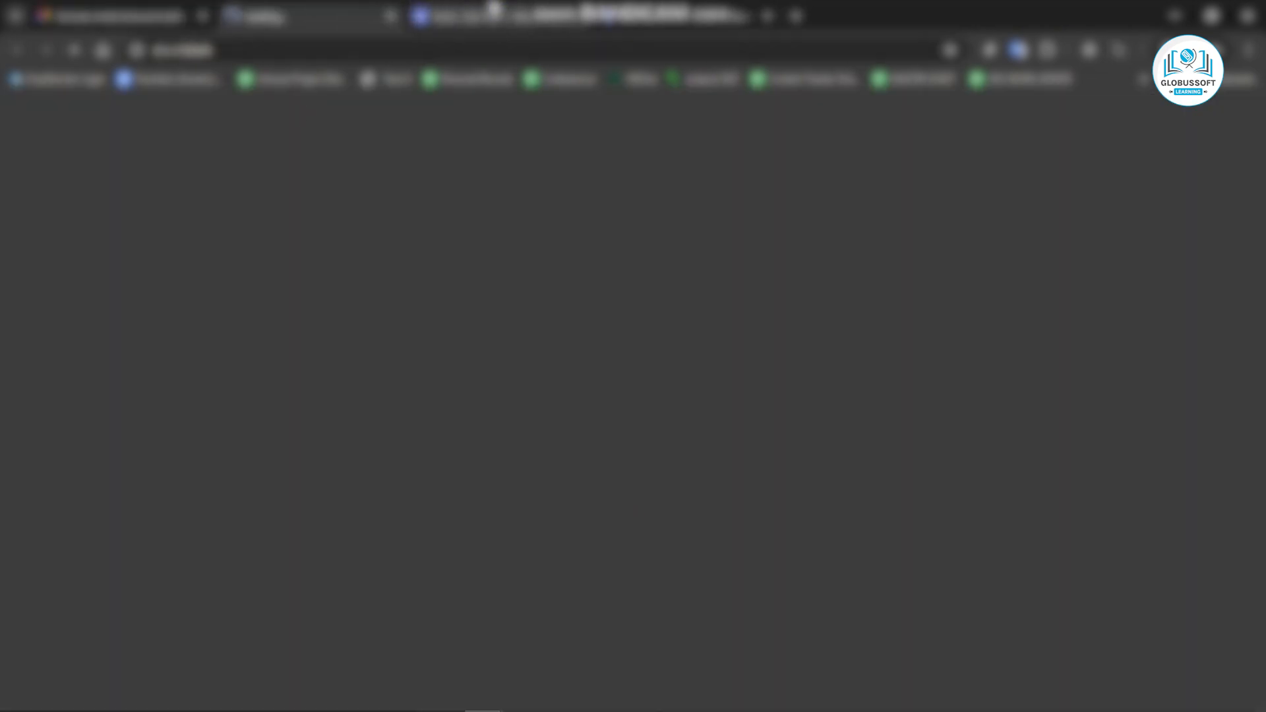
mouse_move(492, 6)
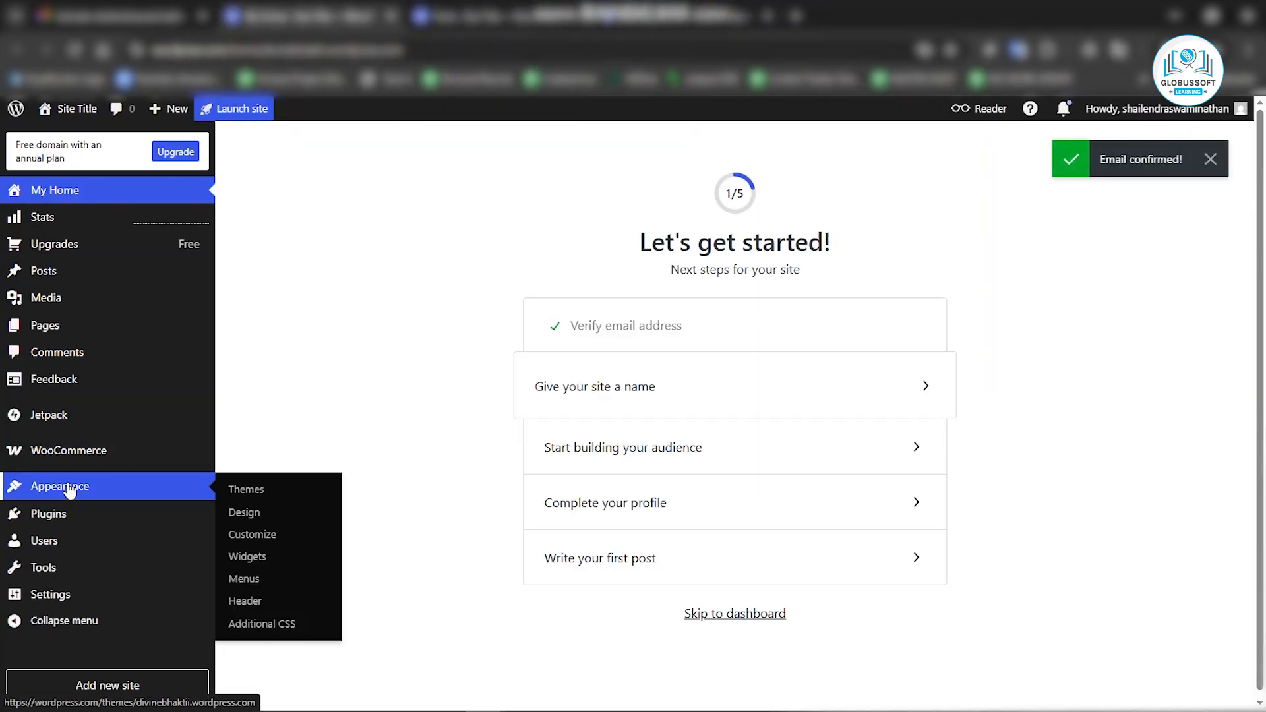
Review the Themes page, then move all four sample posts to the trash one by one.
left_click(69, 489)
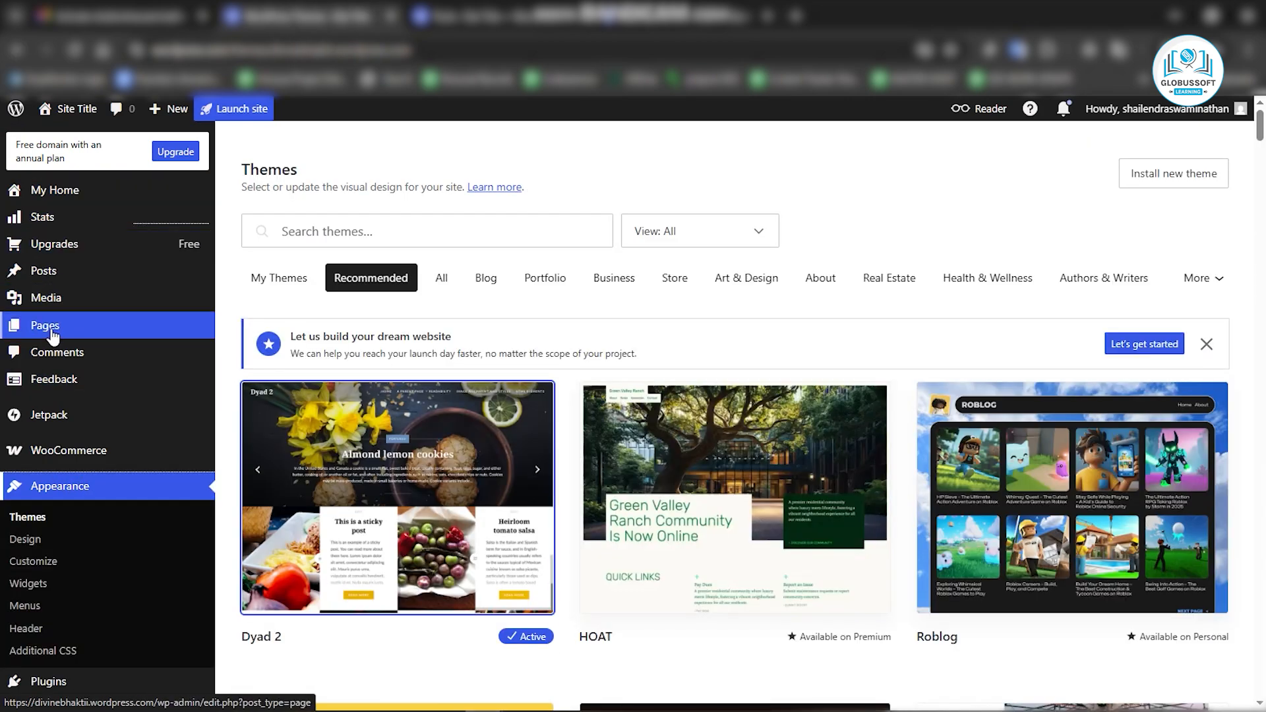
left_click(54, 282)
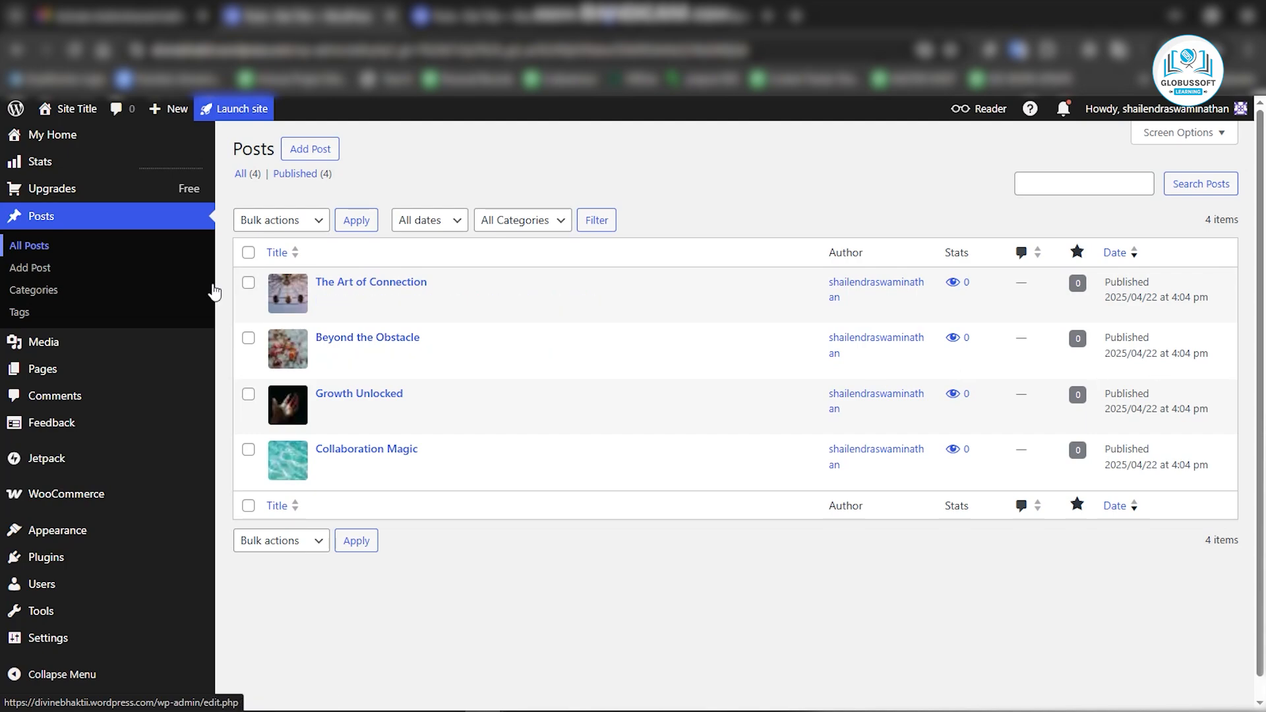
left_click(248, 283)
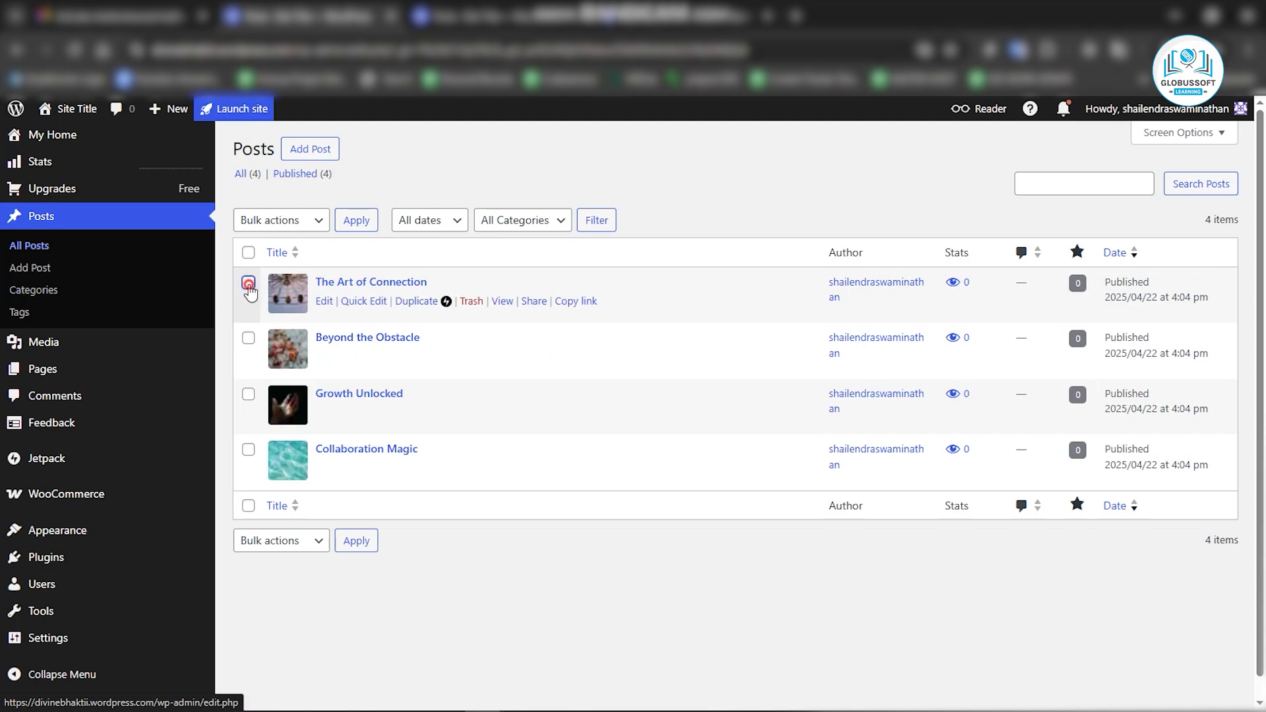
left_click(469, 303)
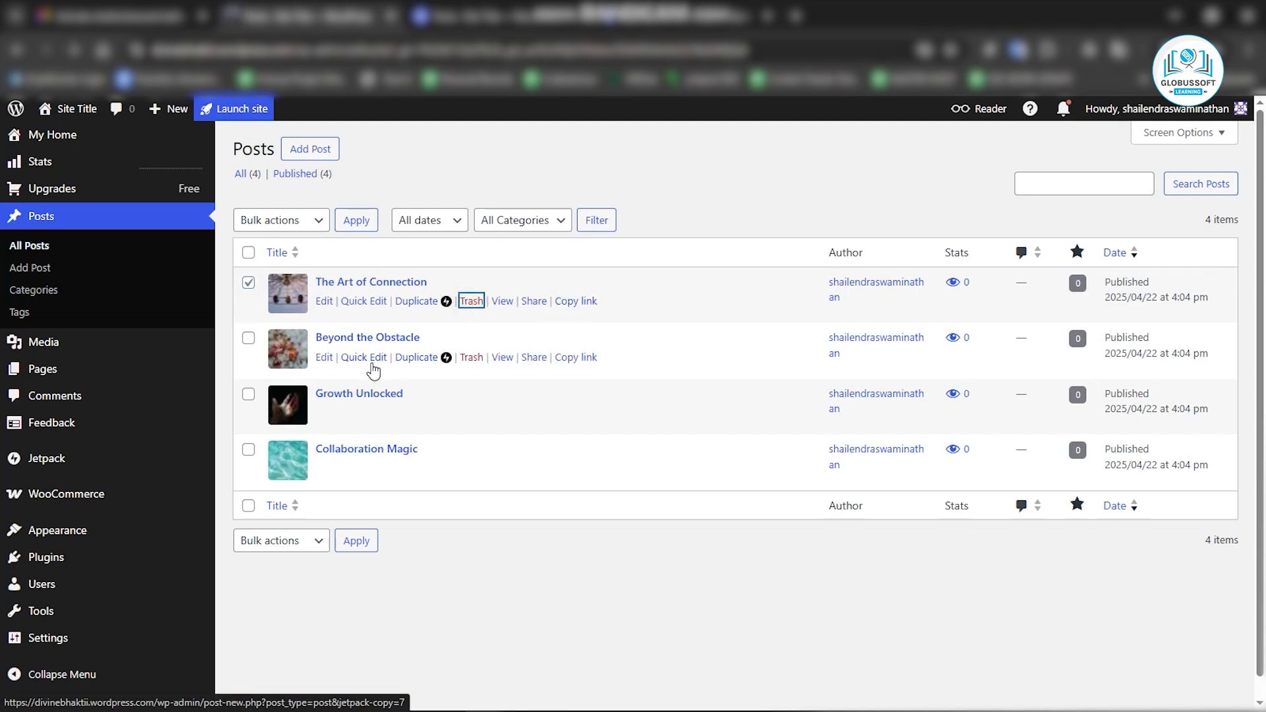
left_click(469, 359)
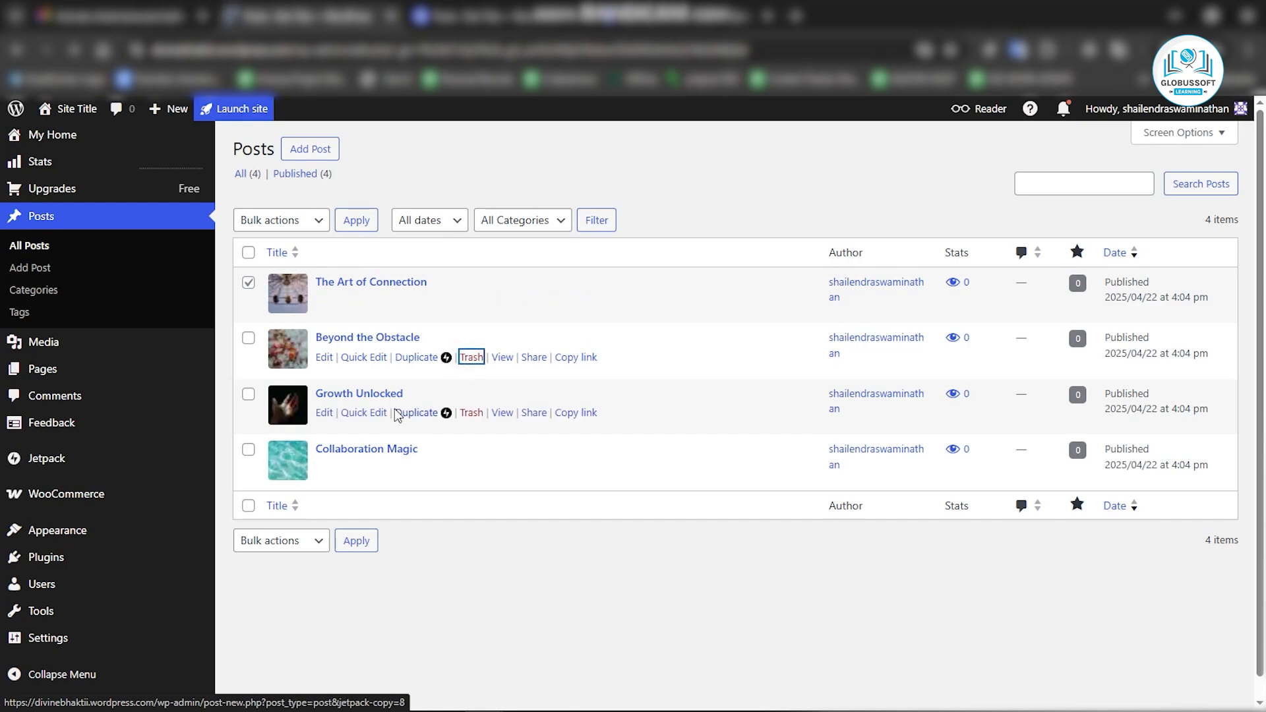
left_click(471, 414)
left_click(474, 470)
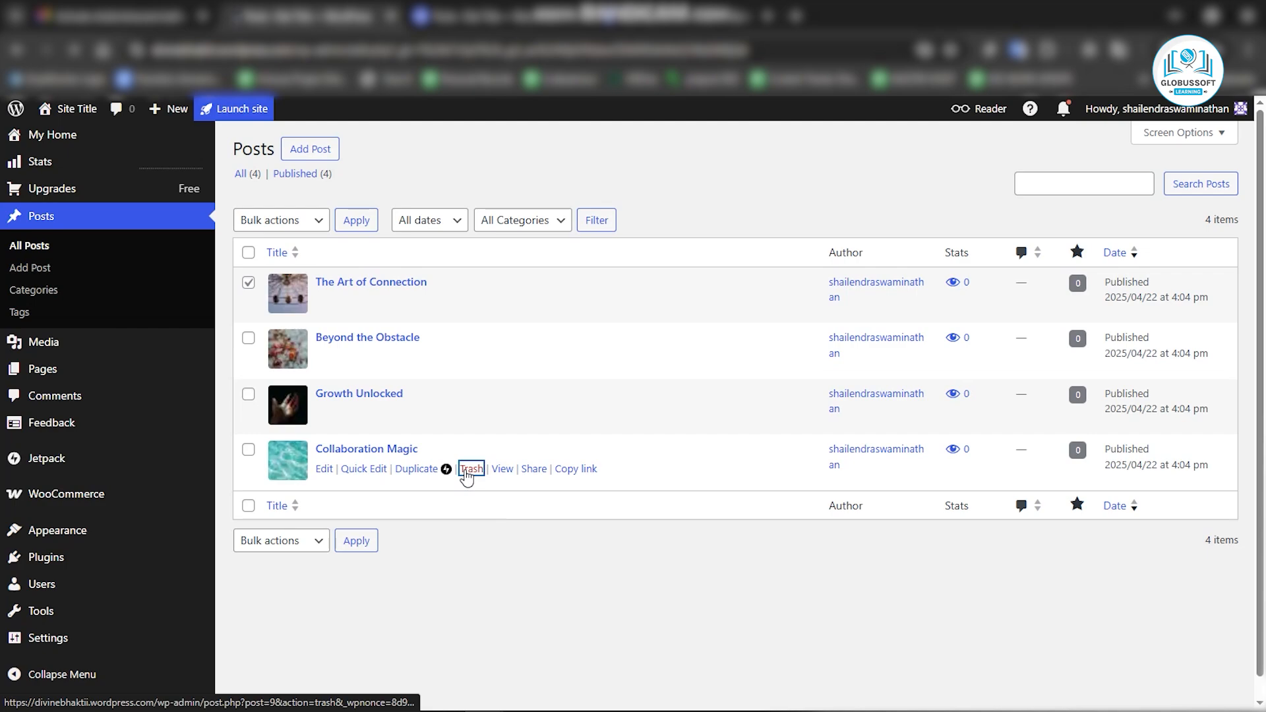
Open the About page in the editor and close the welcome guide.
left_click(43, 377)
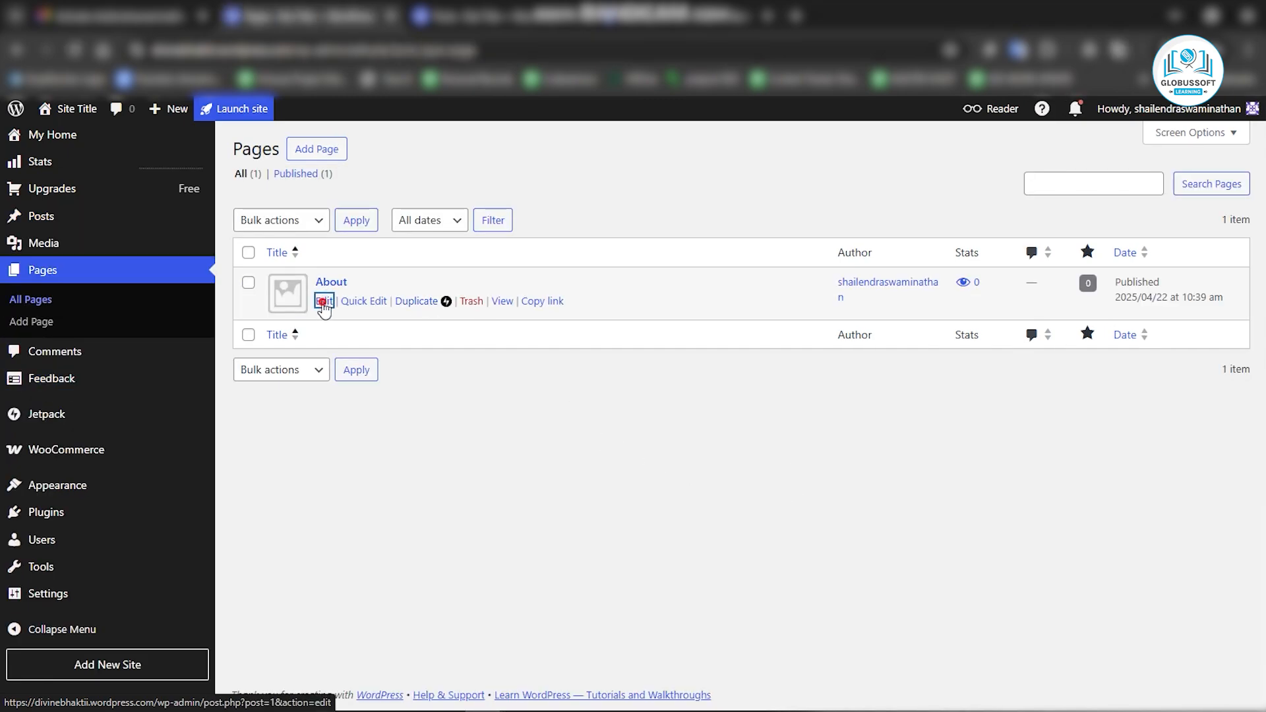
left_click(324, 304)
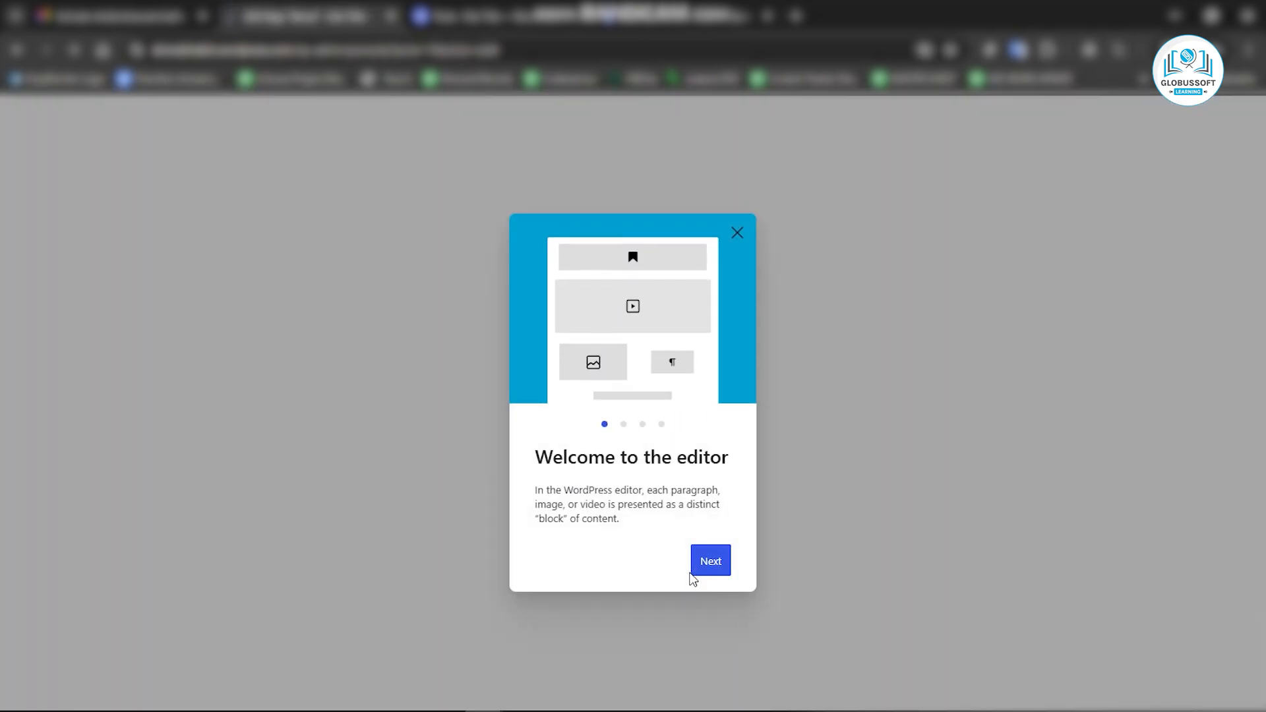
left_click(707, 573)
left_click(709, 575)
left_click(712, 575)
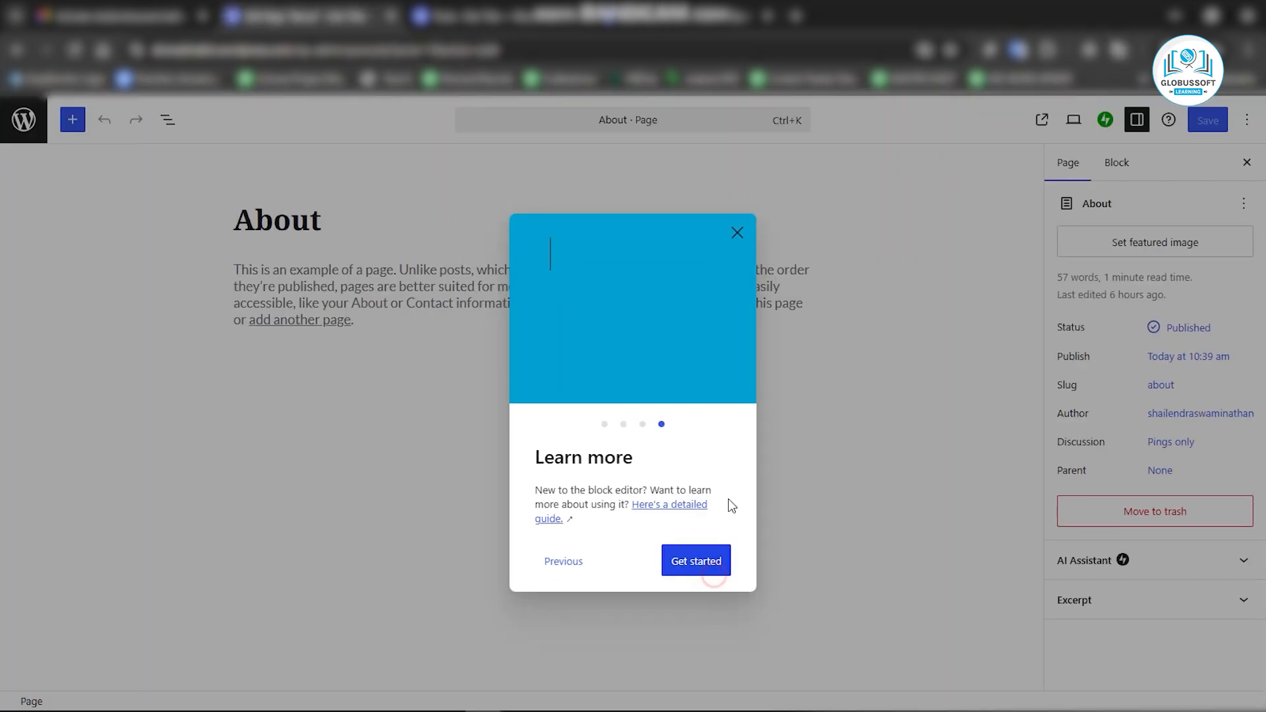
left_click(740, 230)
Replace the About page's sample paragraph with the Divine Bhakti description copied from Sticky Notes.
triple_click(301, 305)
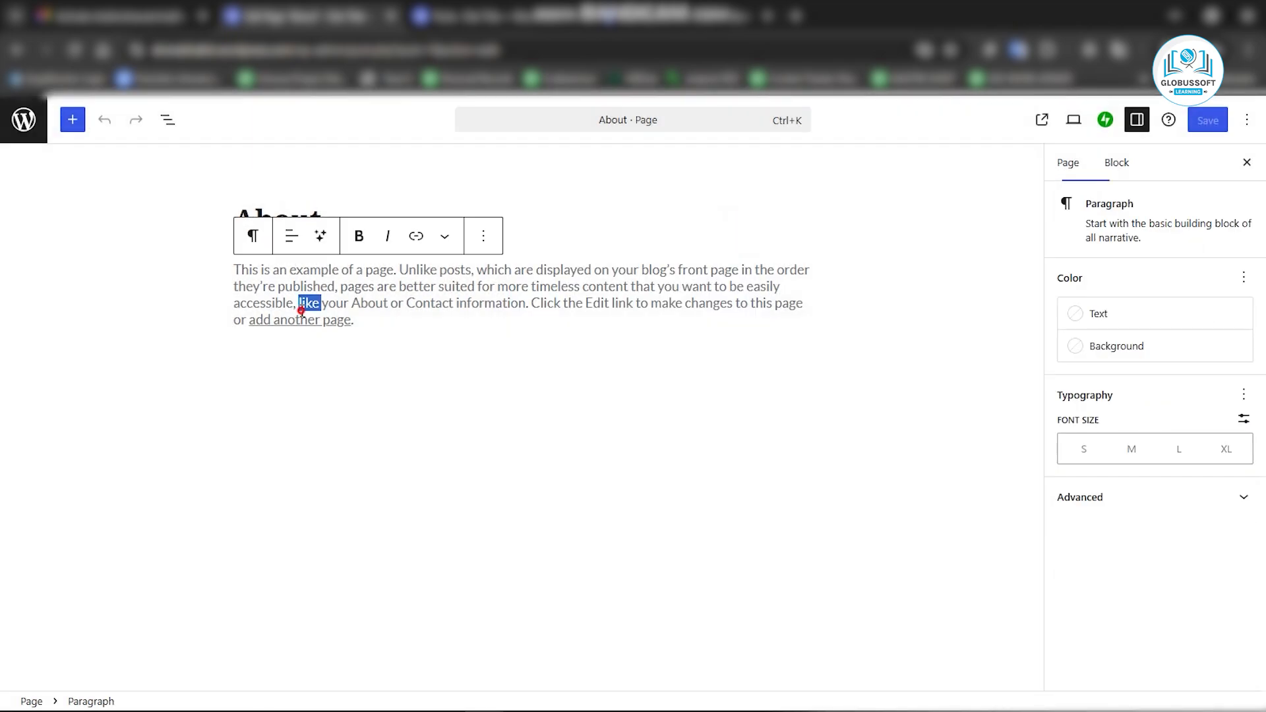
key("Delete")
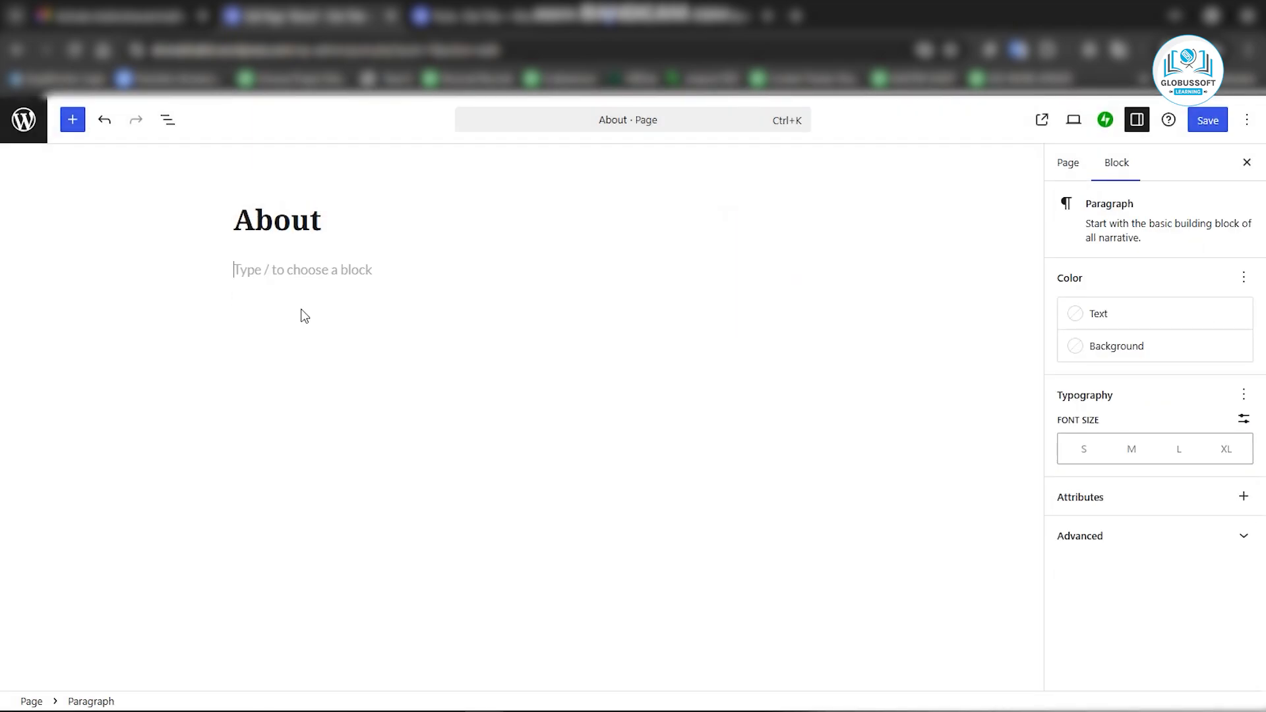
key("alt+Tab")
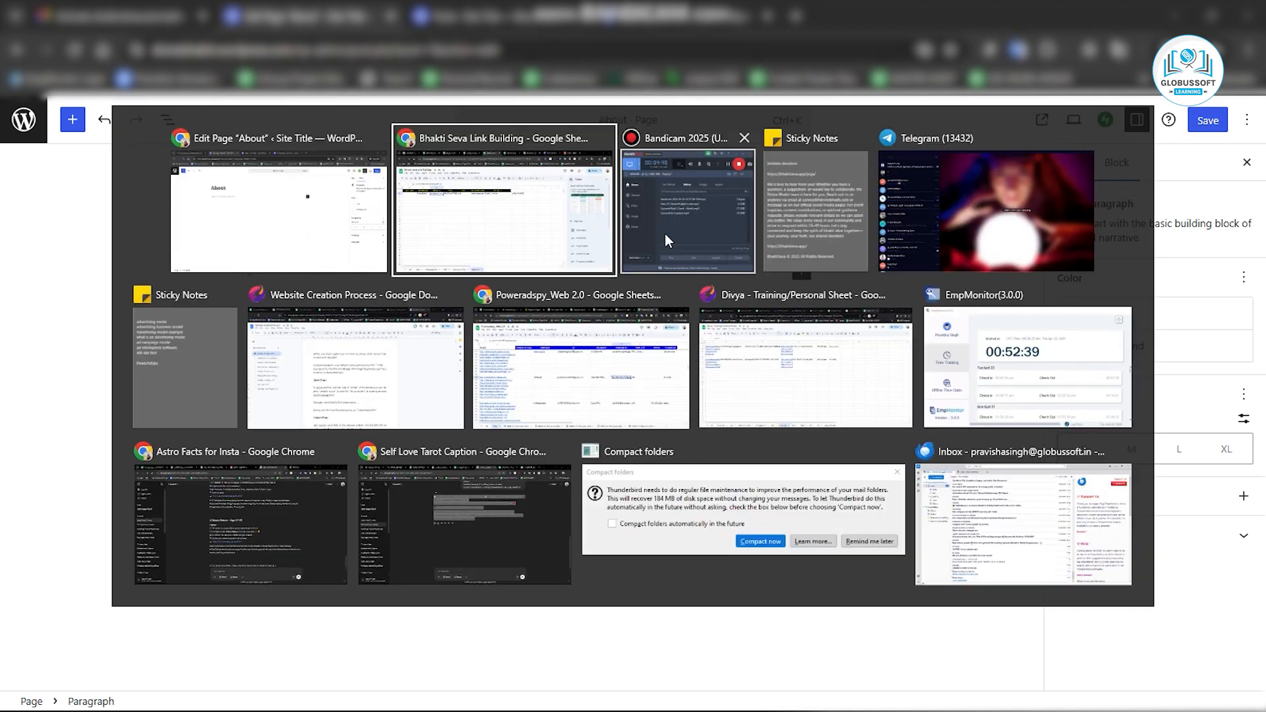
scroll(1060, 351, "up", 3)
triple_click(1059, 352)
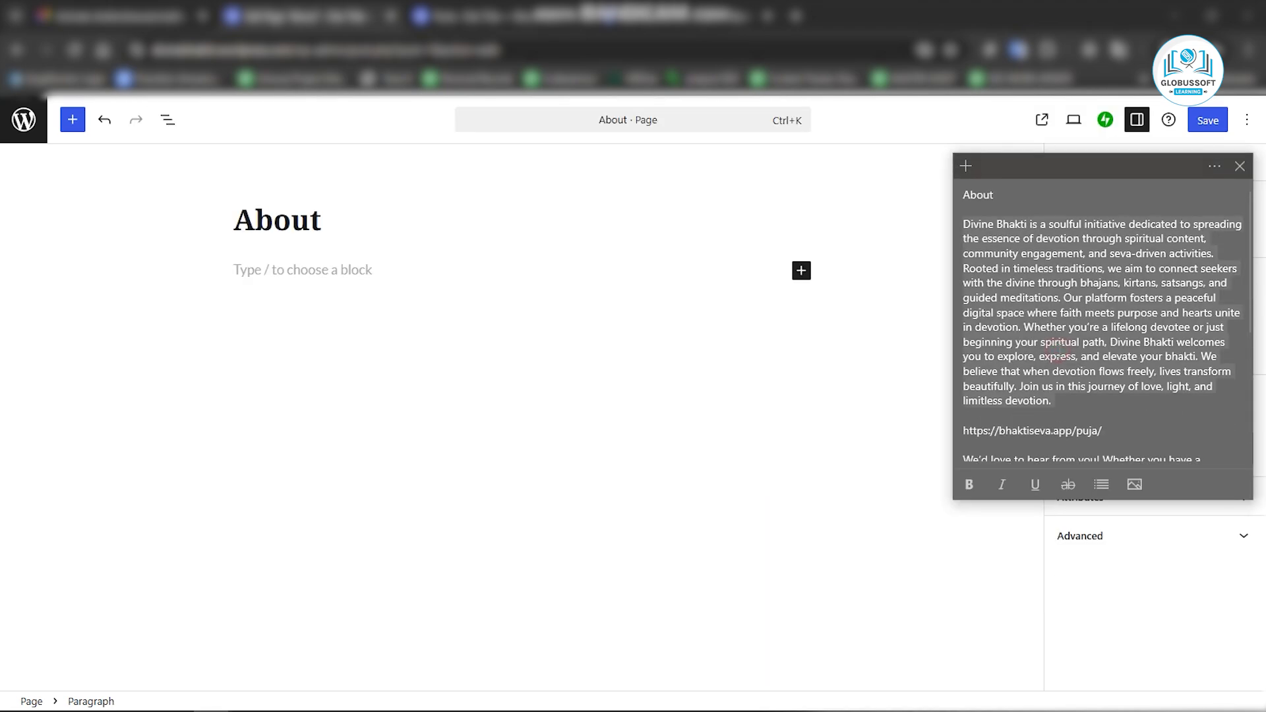
key("ctrl+c")
key("alt+Tab")
key("ctrl+v")
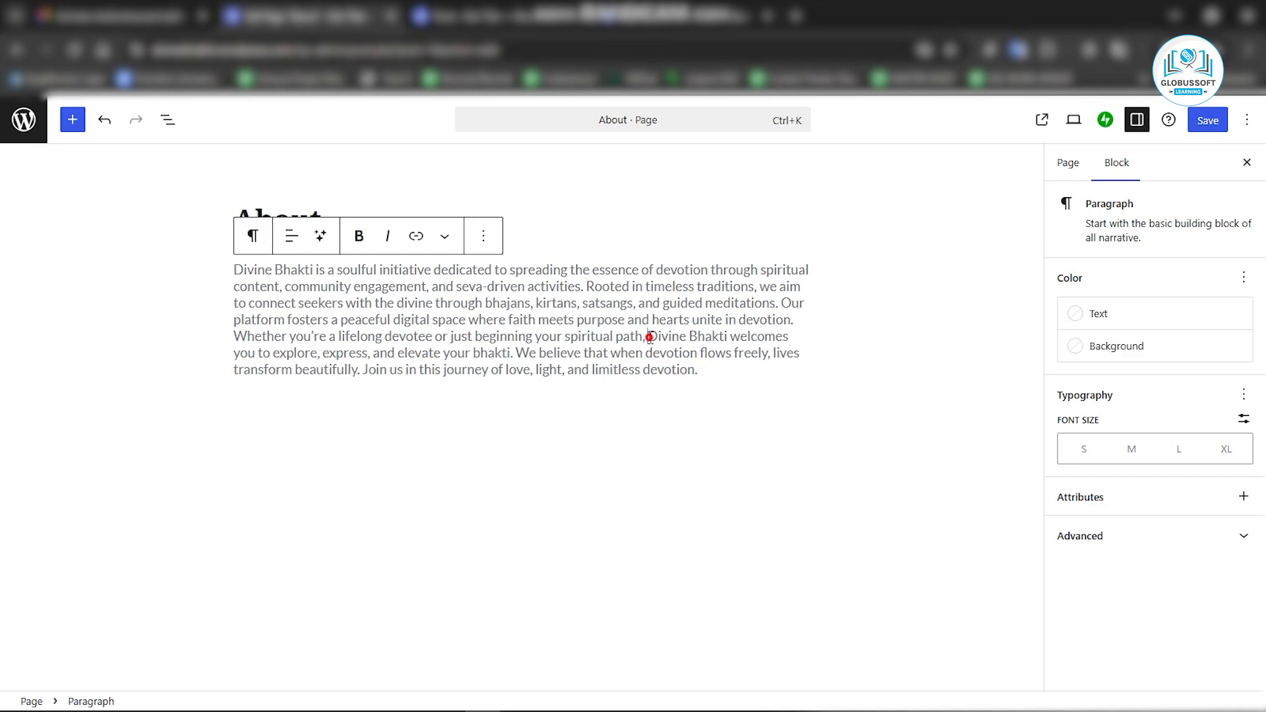
Make the phrase "Divine Bhakti" in the paragraph bold and italic.
left_click_drag(650, 337, 728, 338)
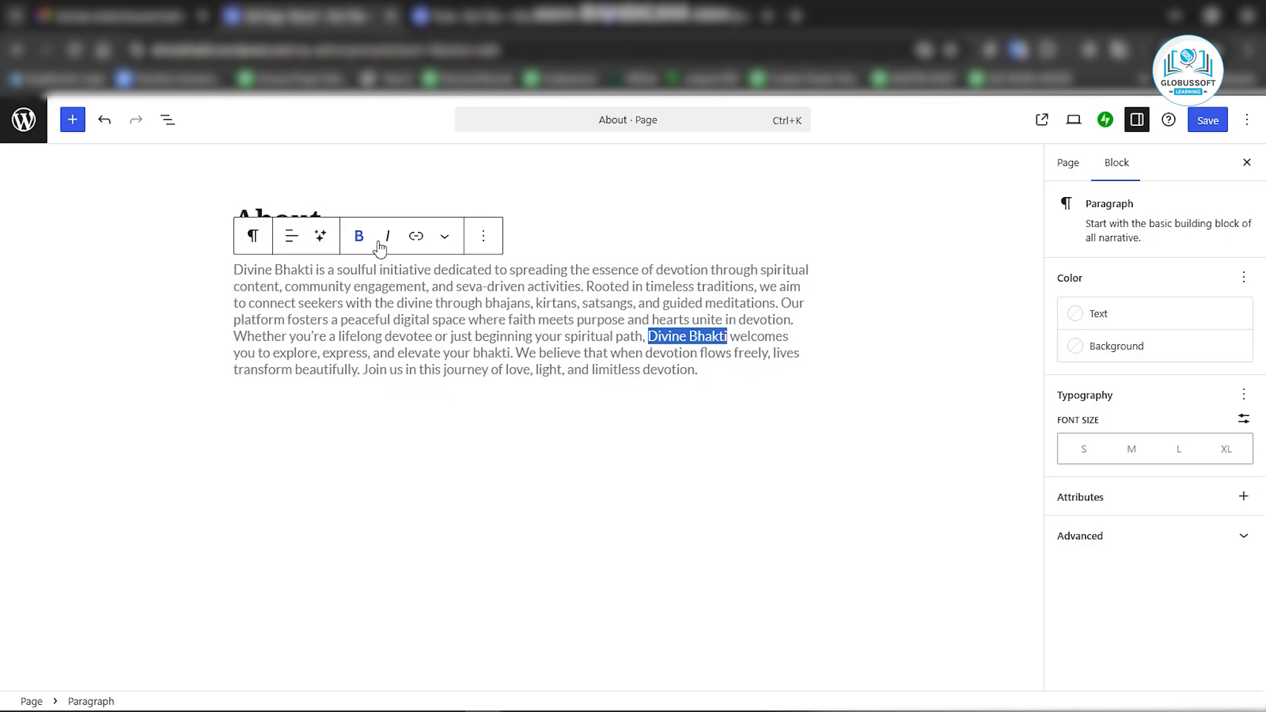
left_click(358, 237)
left_click(389, 237)
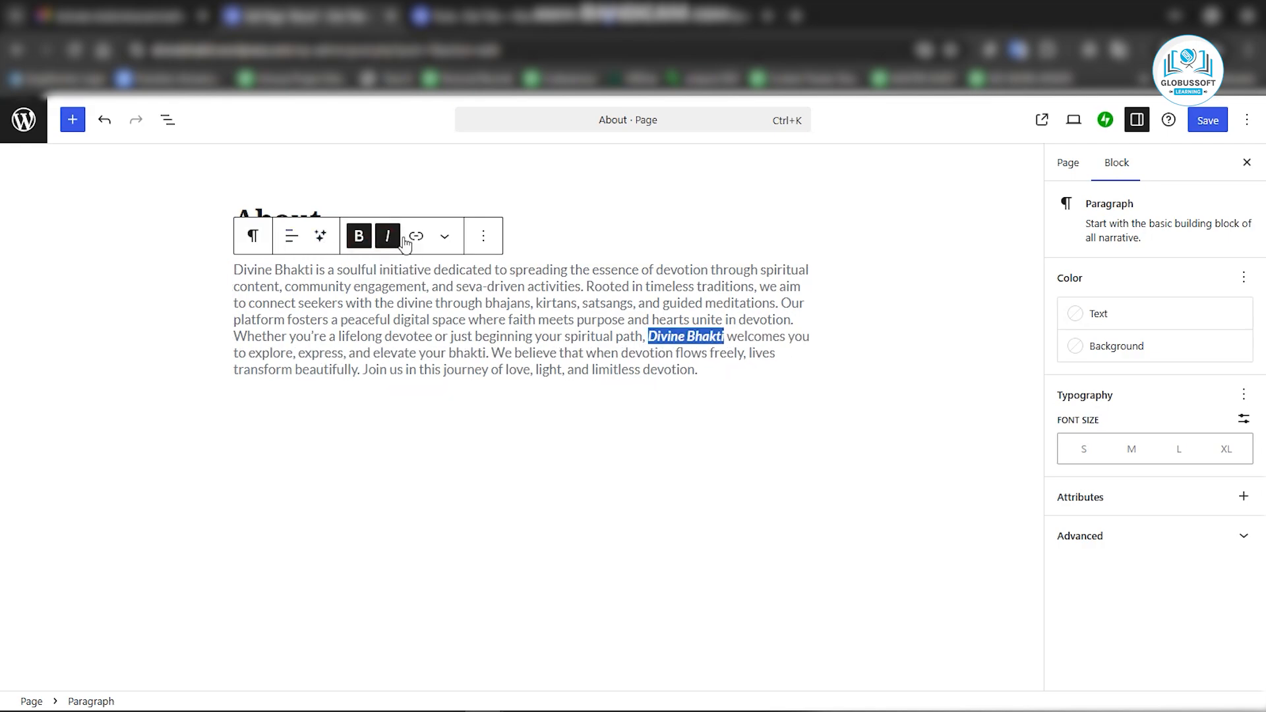
left_click(418, 241)
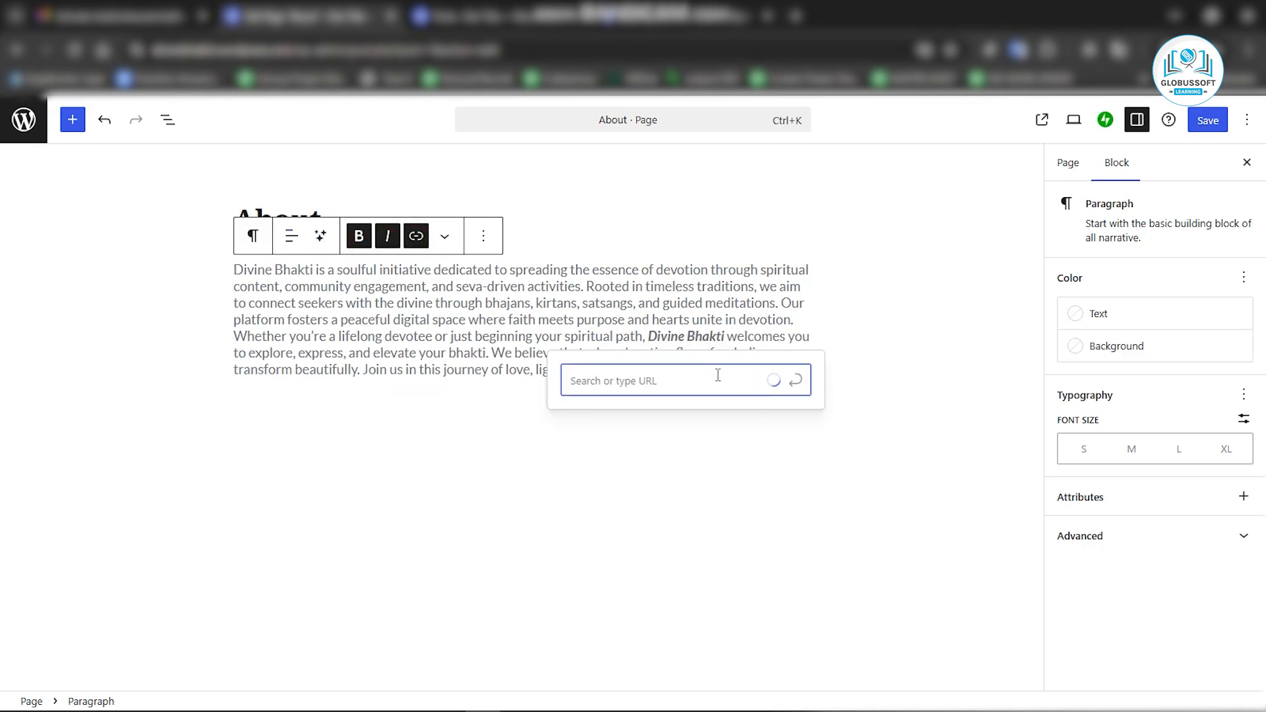
key("alt+Tab")
double_click(1021, 430)
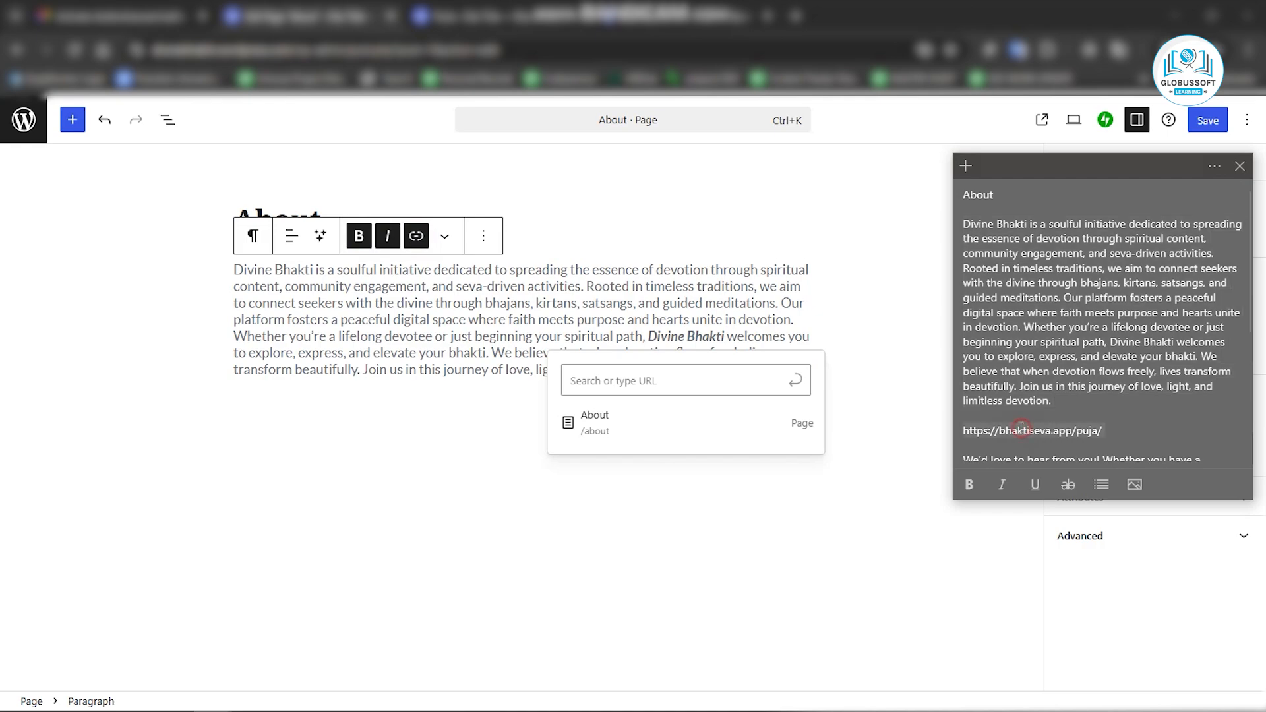
left_click(619, 381)
key("ctrl+v")
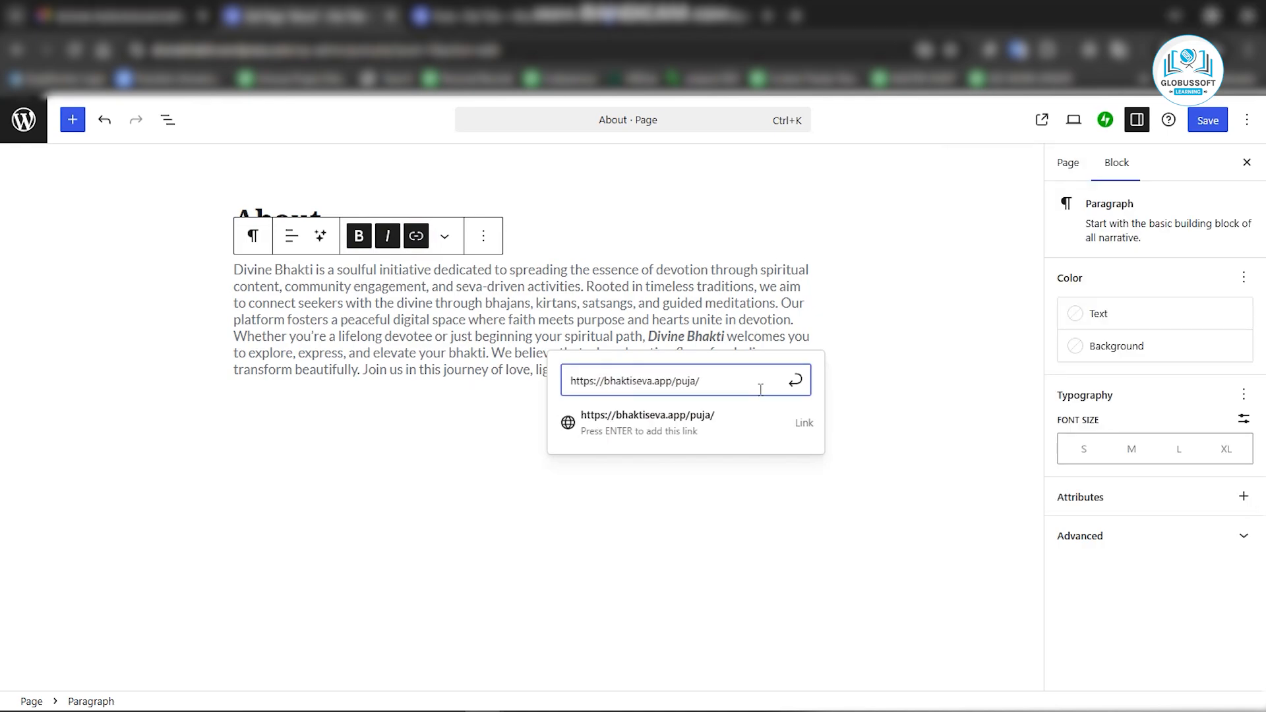
left_click(796, 426)
Set the Divine Bhakti link to open in a new tab and save it.
left_click(586, 412)
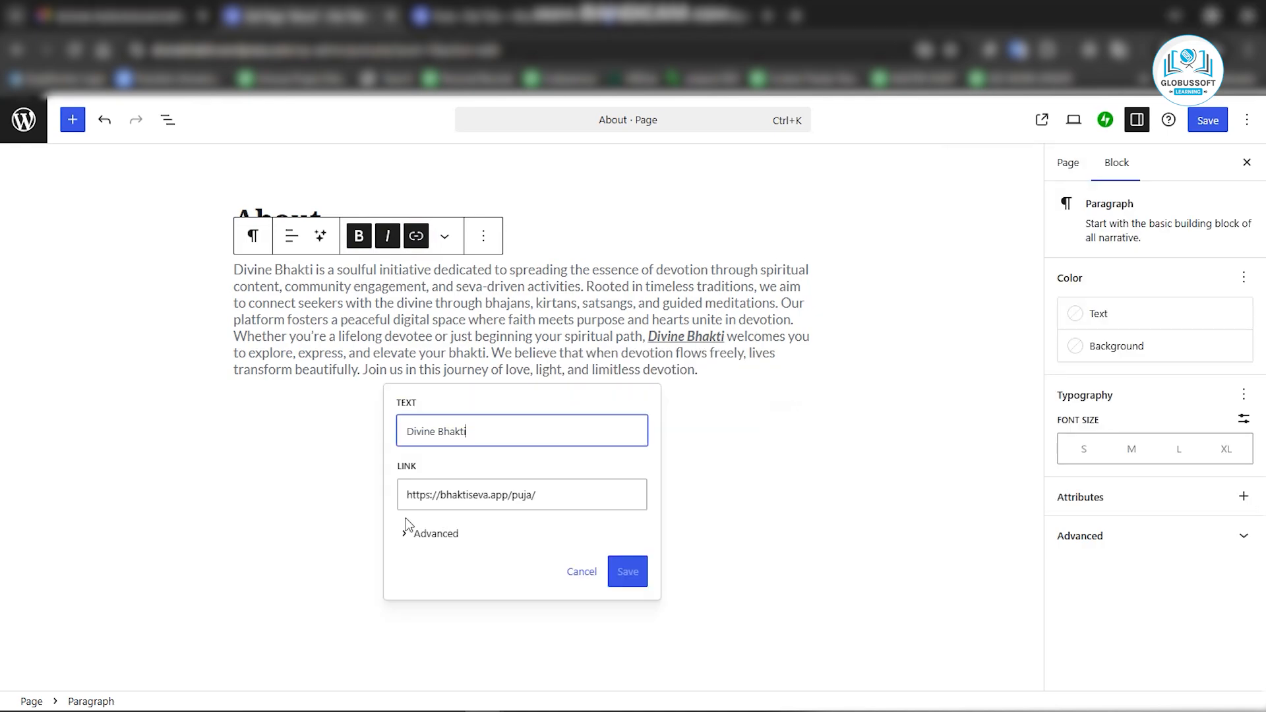
left_click(405, 532)
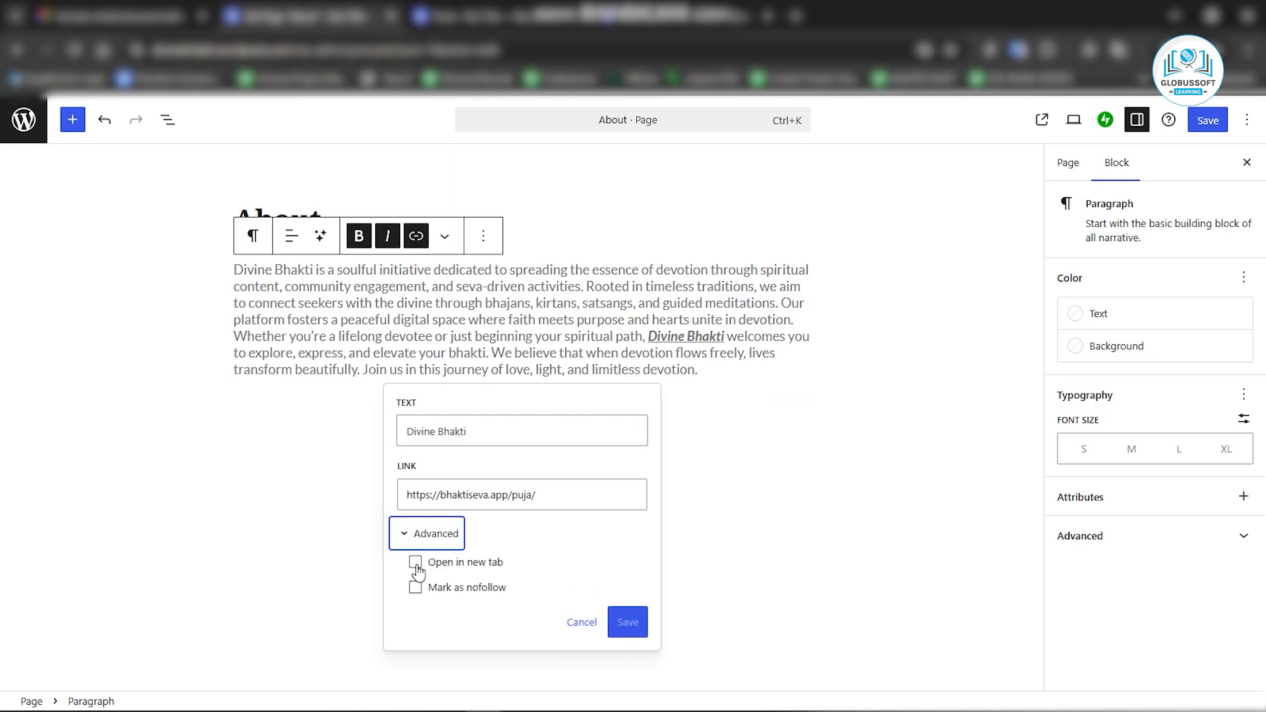
left_click(415, 564)
left_click(626, 622)
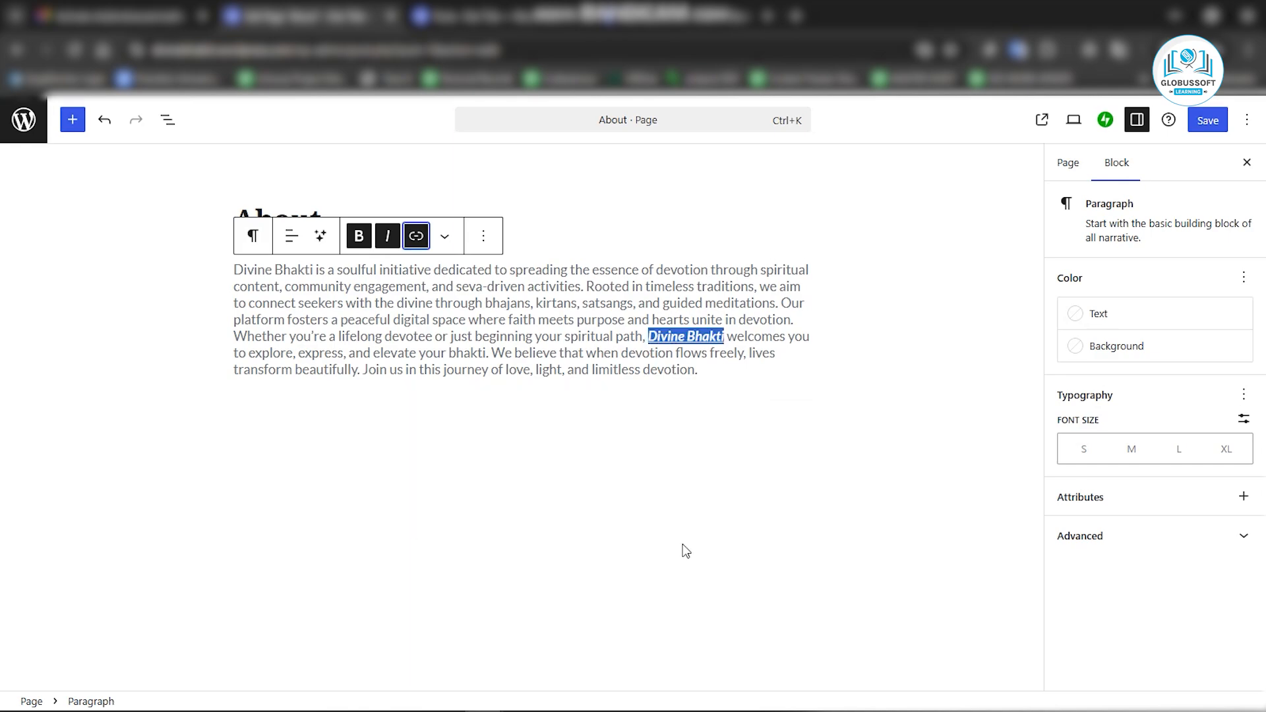
Highlight the "Divine Bhakti" link text with the Bright Blue text colour.
left_click(650, 340)
left_click_drag(650, 339, 725, 338)
left_click(445, 236)
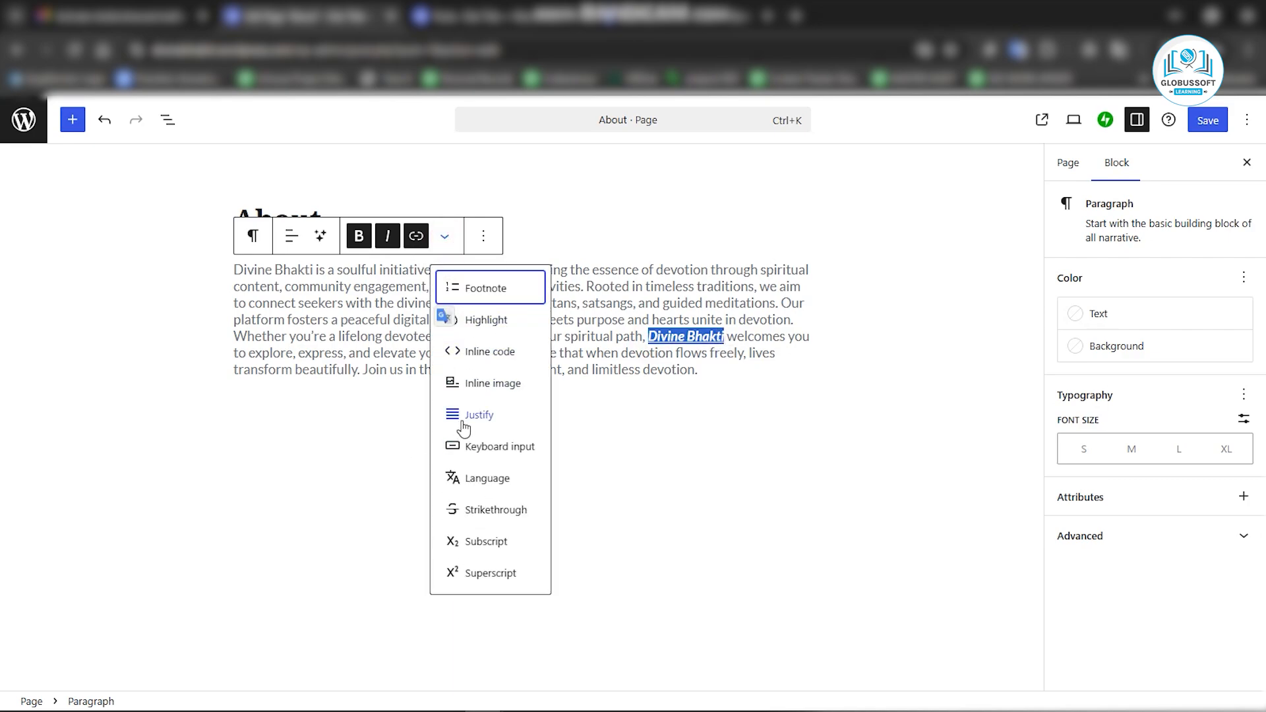
left_click(490, 323)
left_click(672, 517)
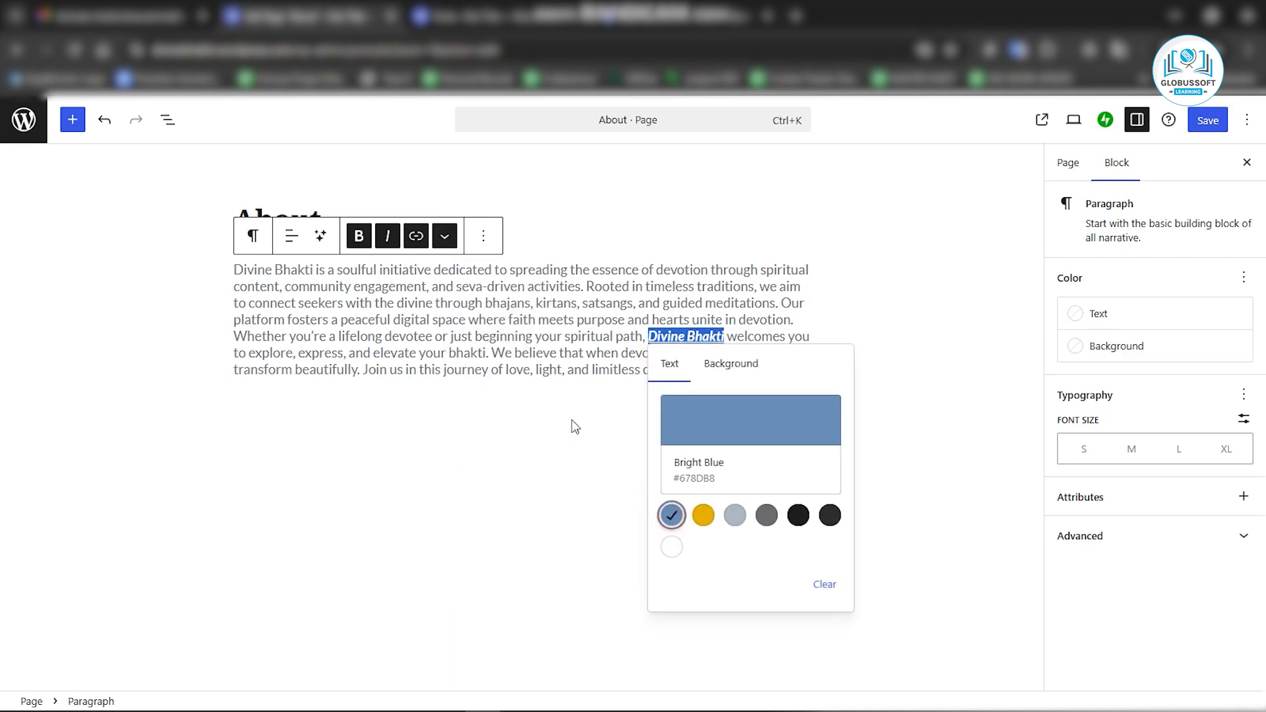
left_click(533, 355)
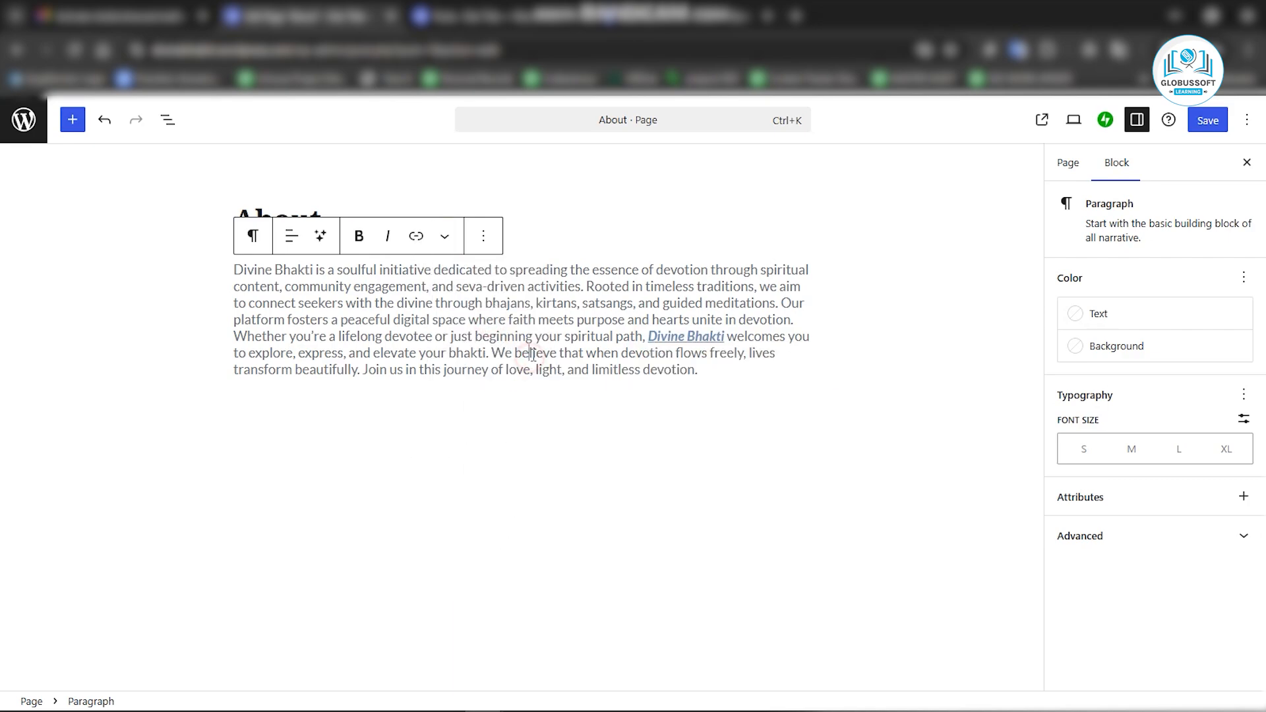
Justify the About page paragraph and save the page.
left_click(1203, 124)
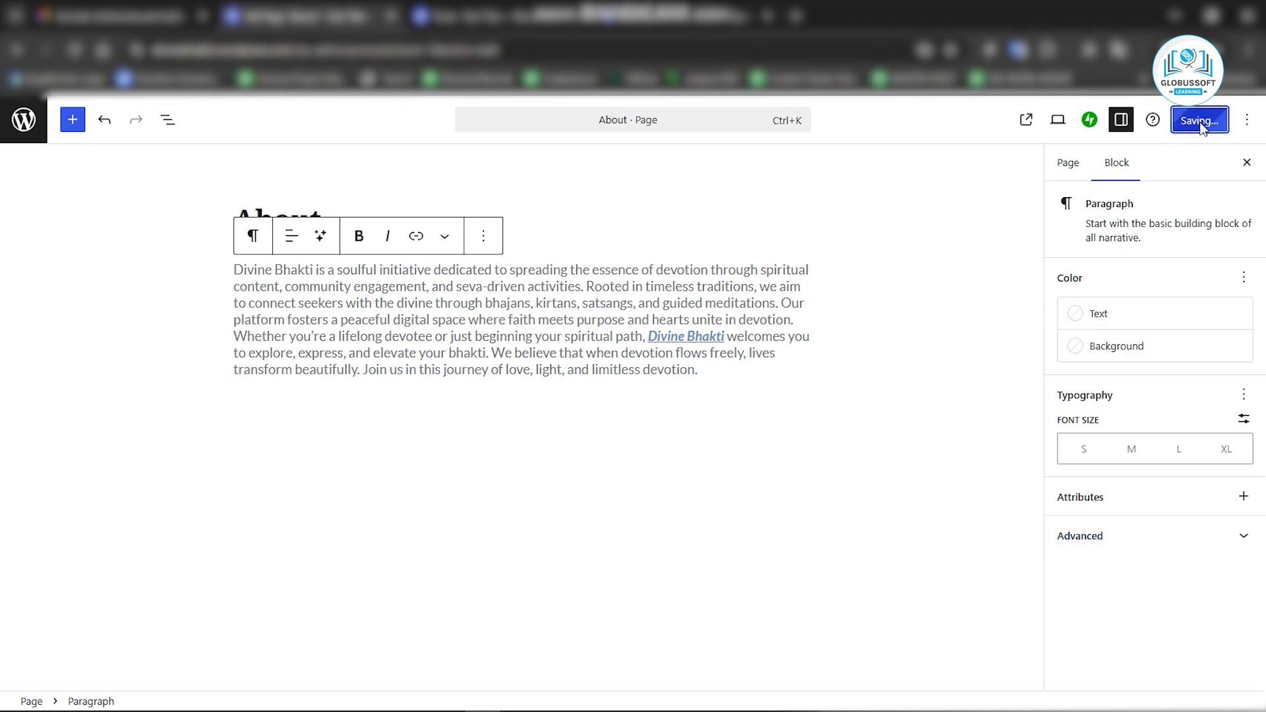
left_click(445, 236)
left_click(475, 416)
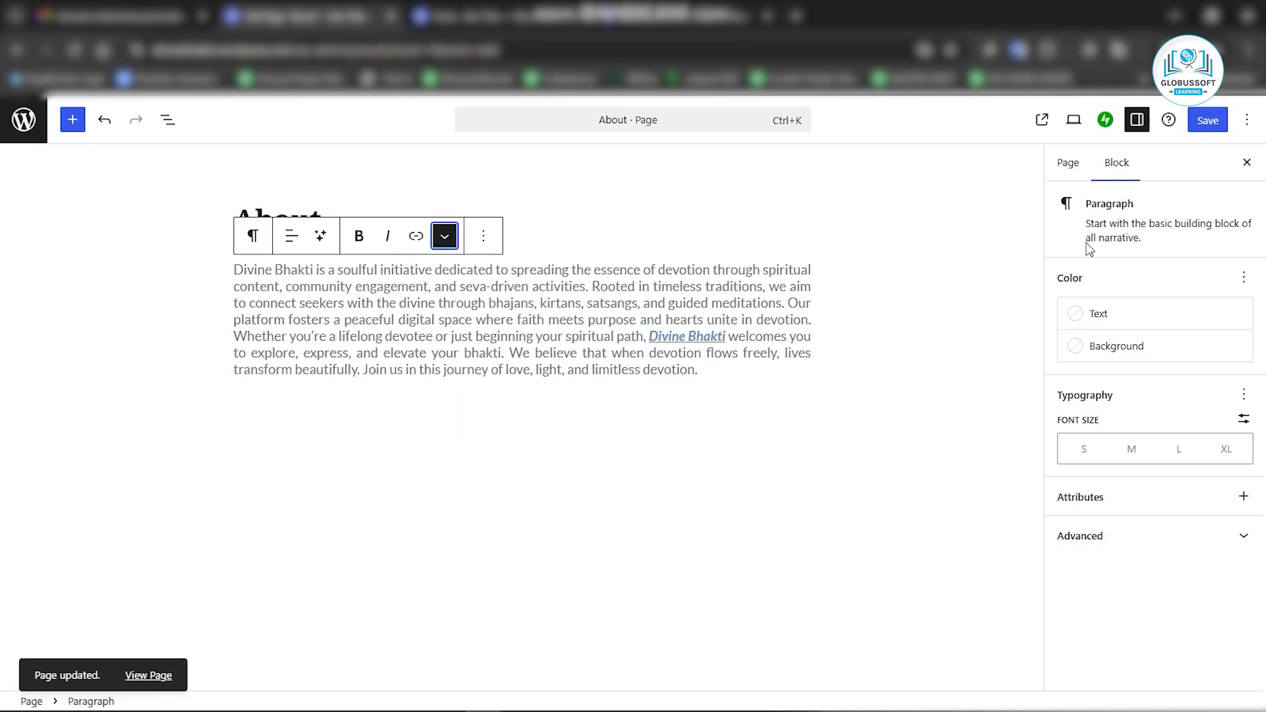
left_click(1204, 125)
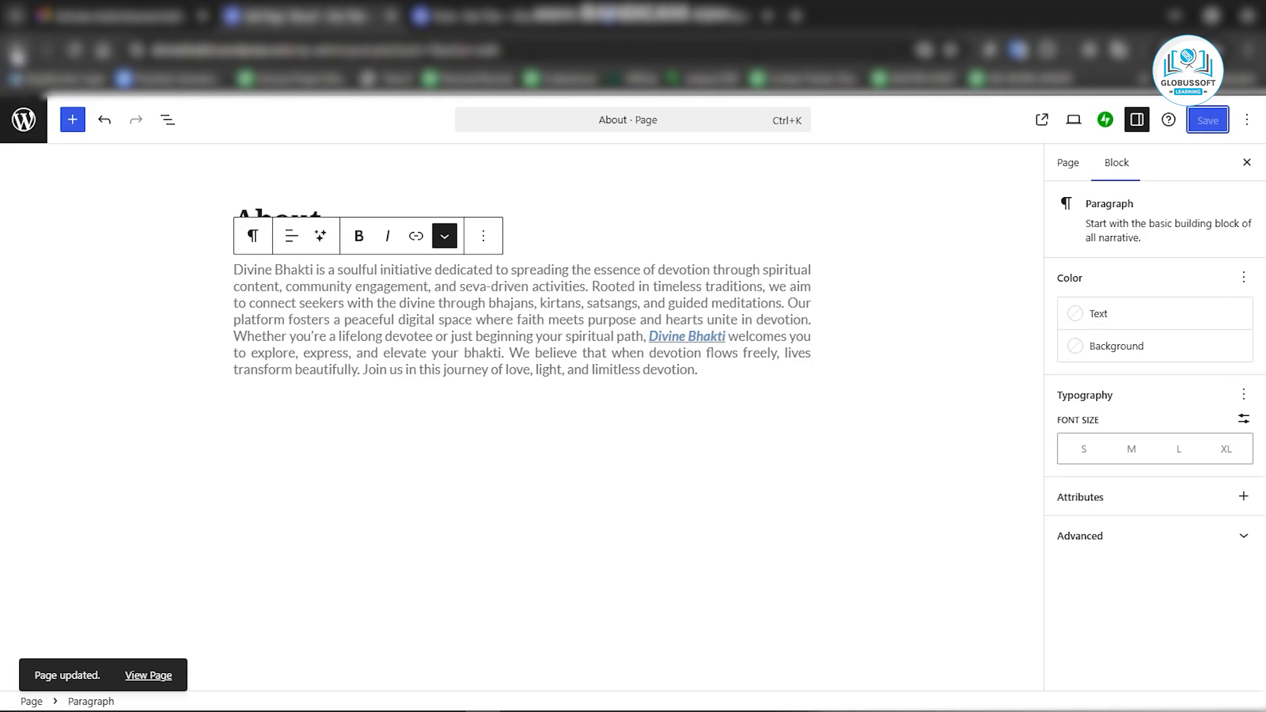
Return to the Pages list and add a new page titled Contact.
left_click(16, 50)
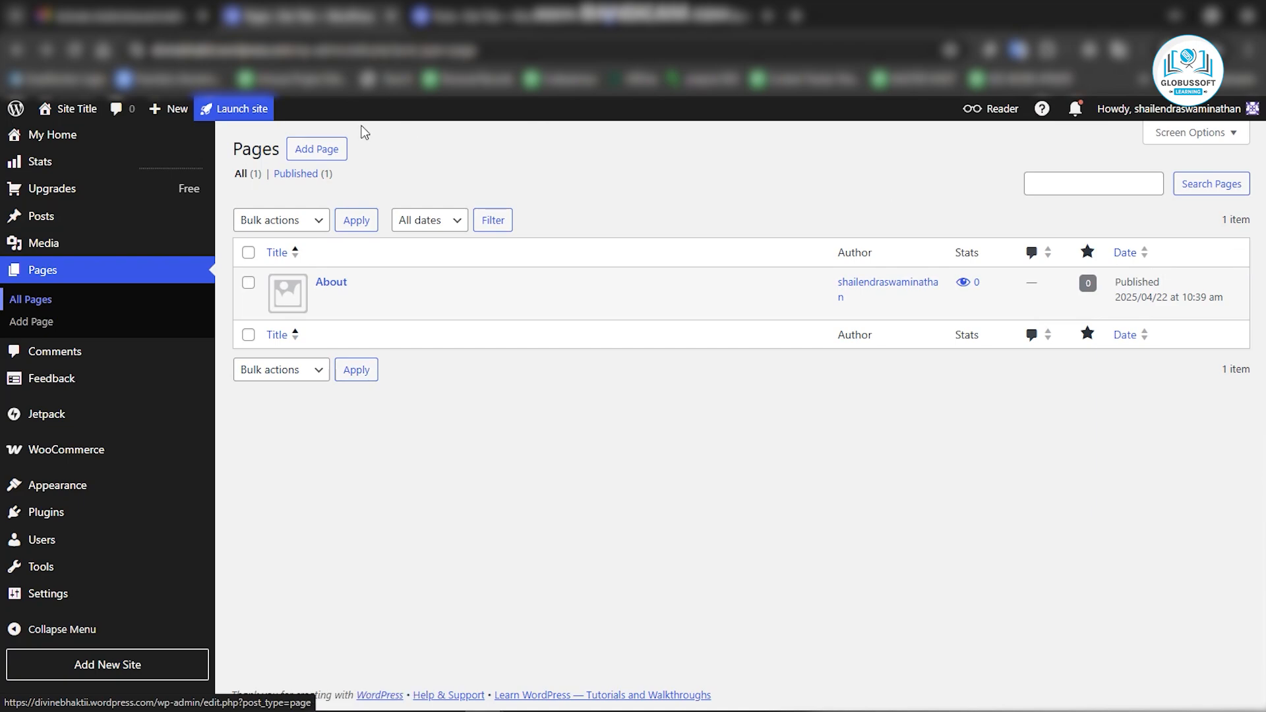
left_click(315, 153)
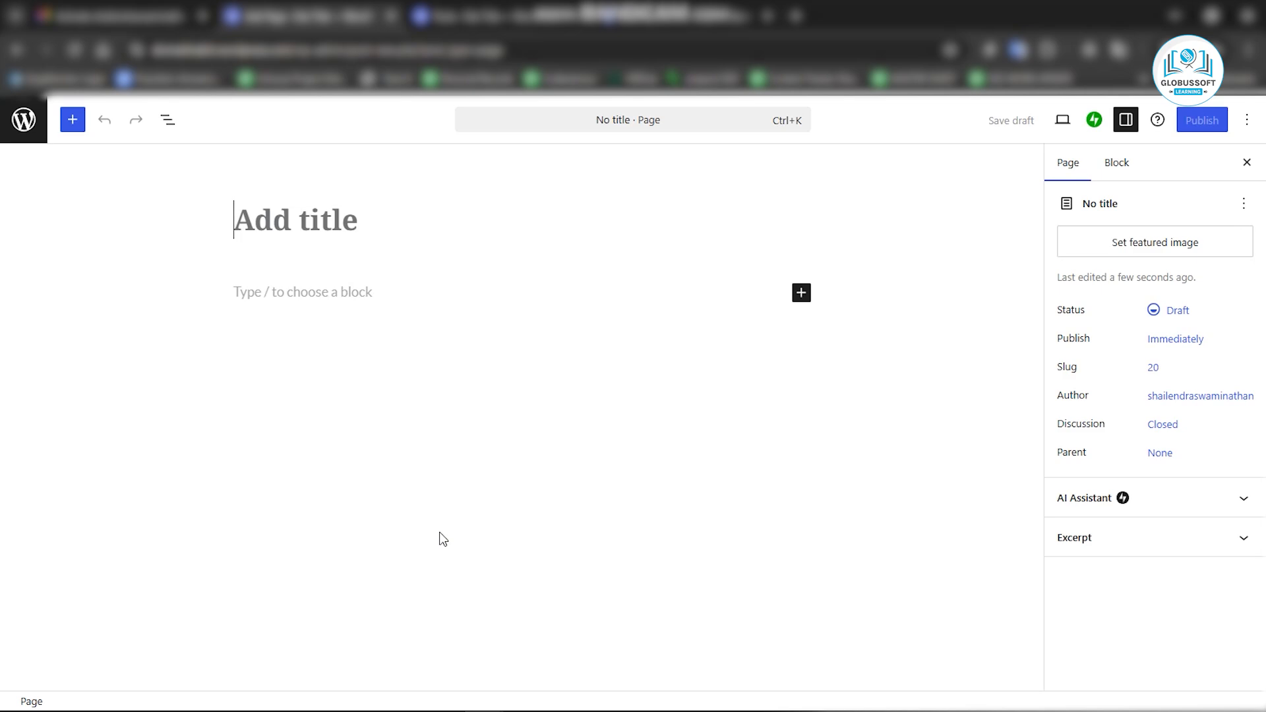
type("C")
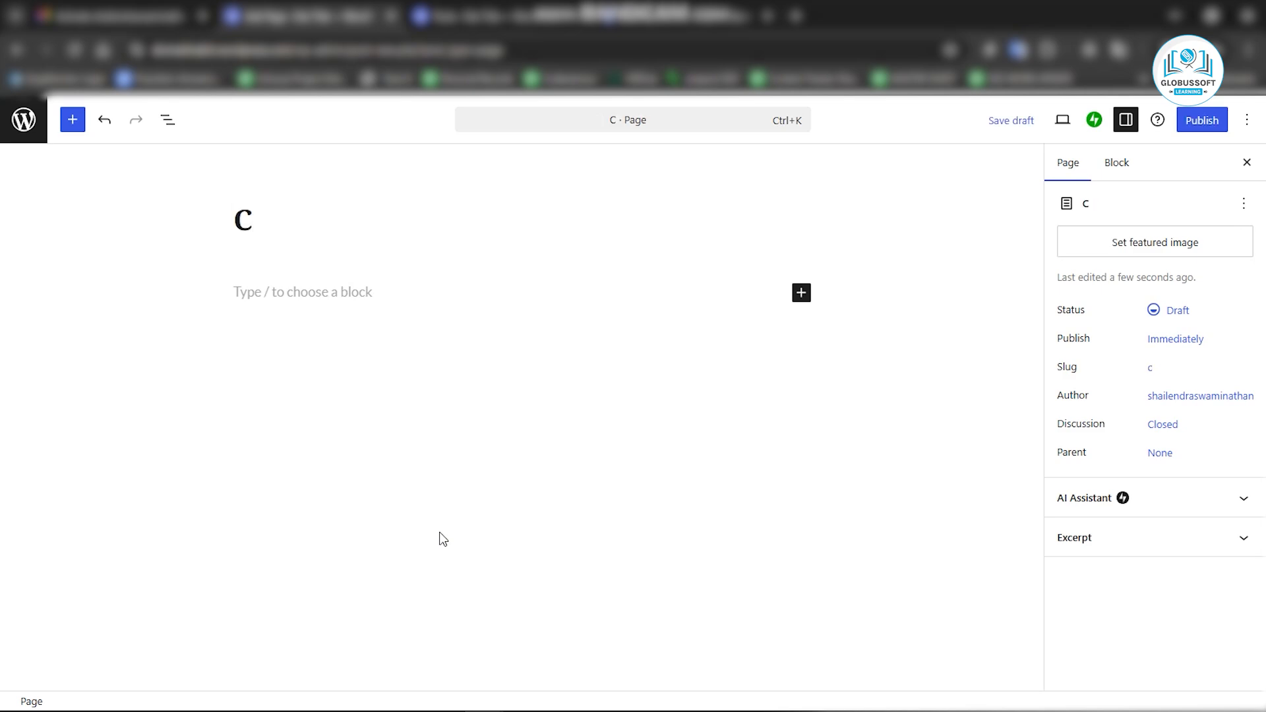
type("ontact")
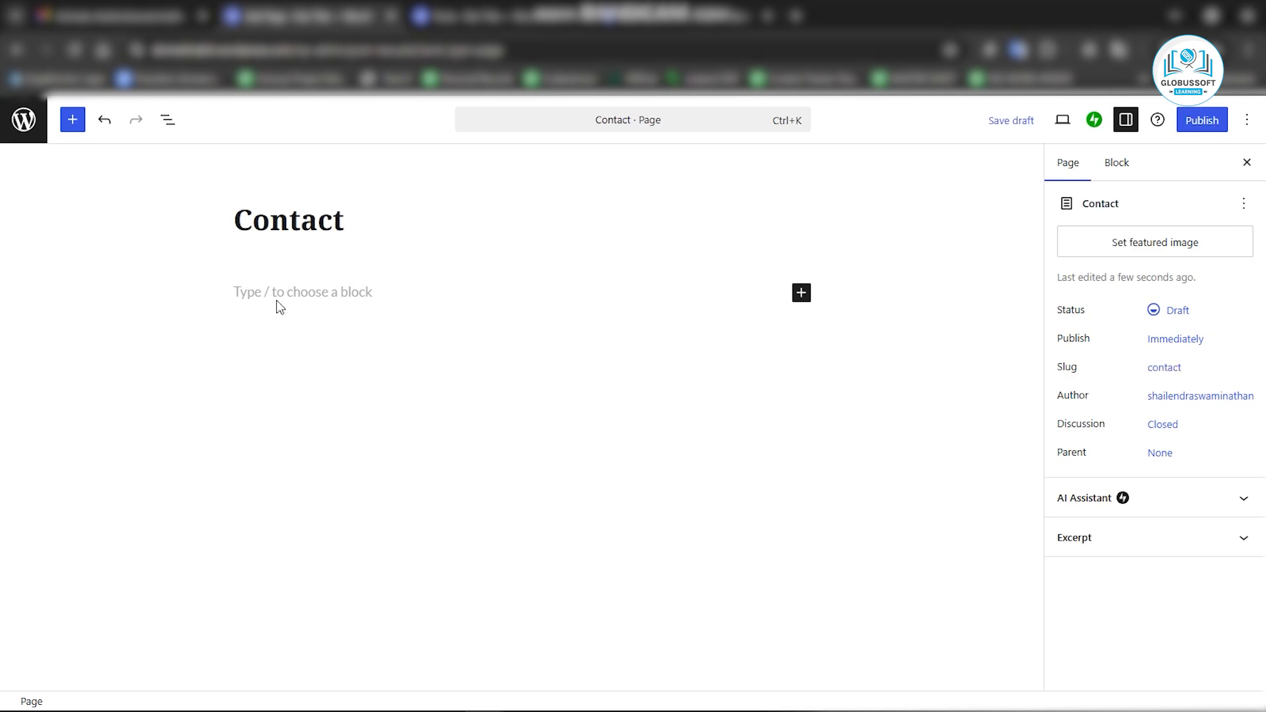
Paste the contact paragraph copied from Sticky Notes into the Contact page body.
left_click(277, 299)
key("alt+Tab")
scroll(1147, 402, "down", 3)
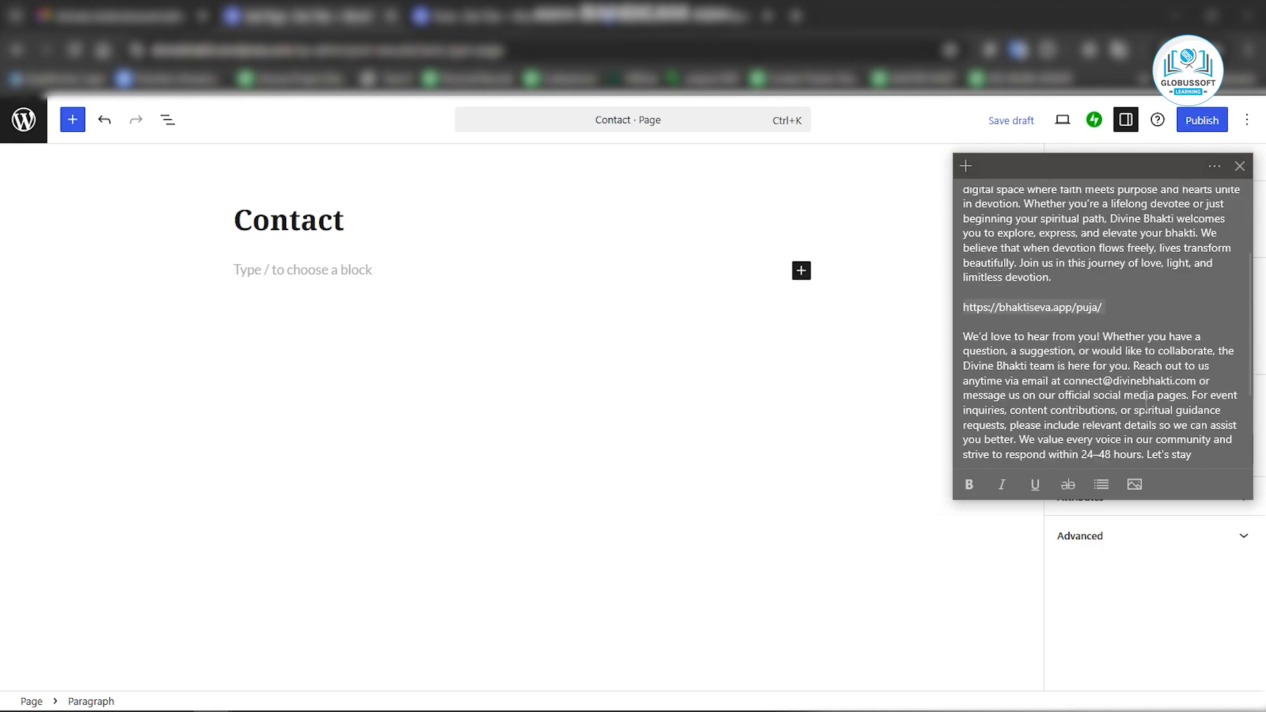
scroll(1146, 402, "down", 1)
triple_click(1099, 382)
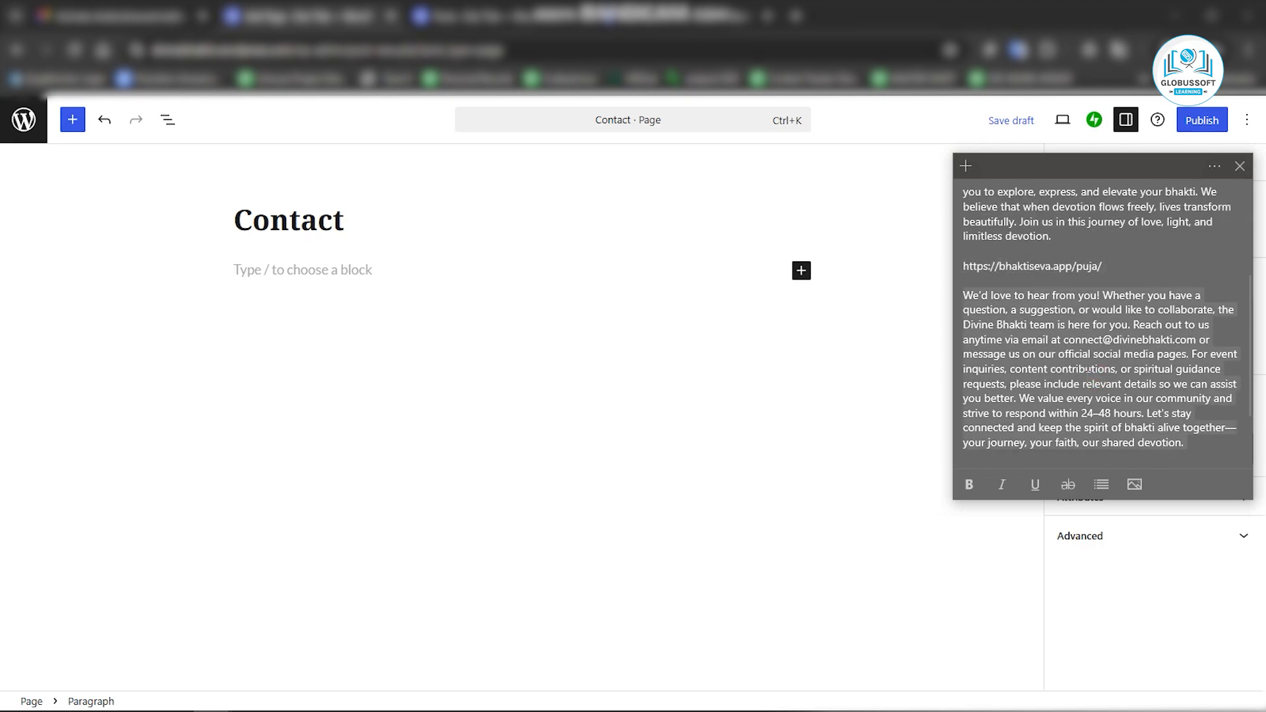
key("ctrl+c")
key("alt+Tab")
key("ctrl+v")
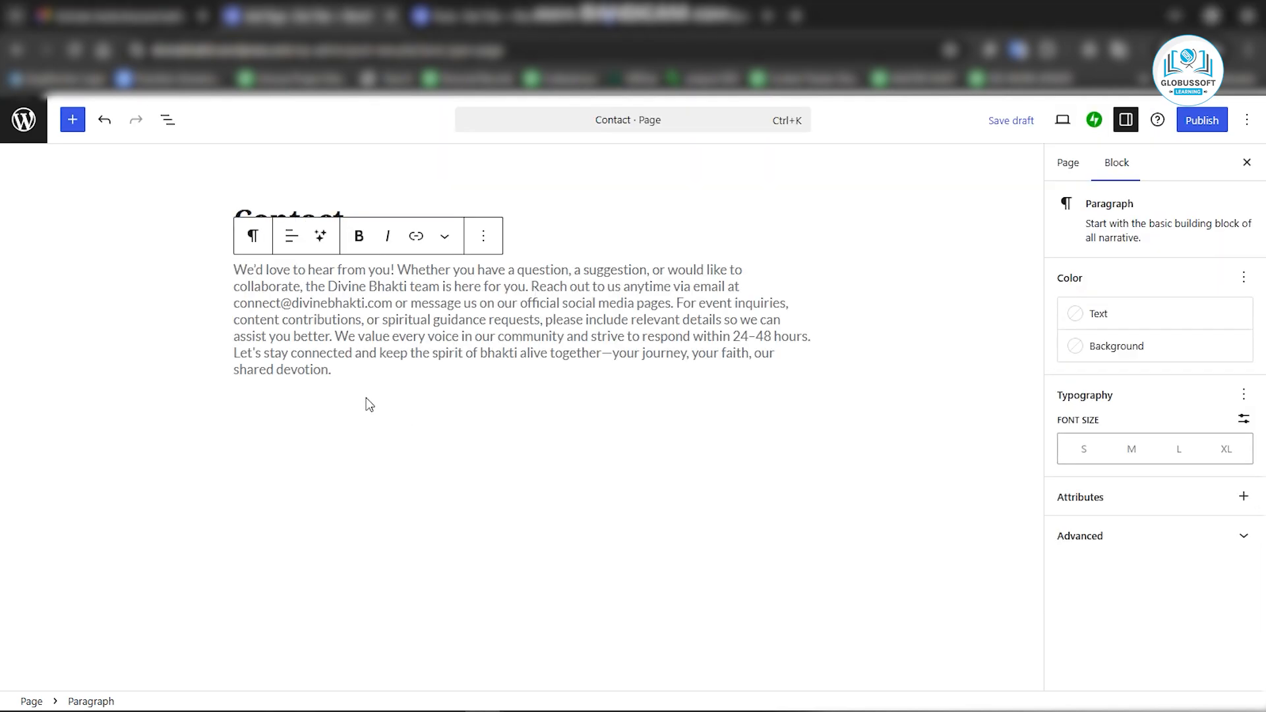
Justify the Contact paragraph and start a new empty block below it.
left_click(450, 244)
left_click(472, 415)
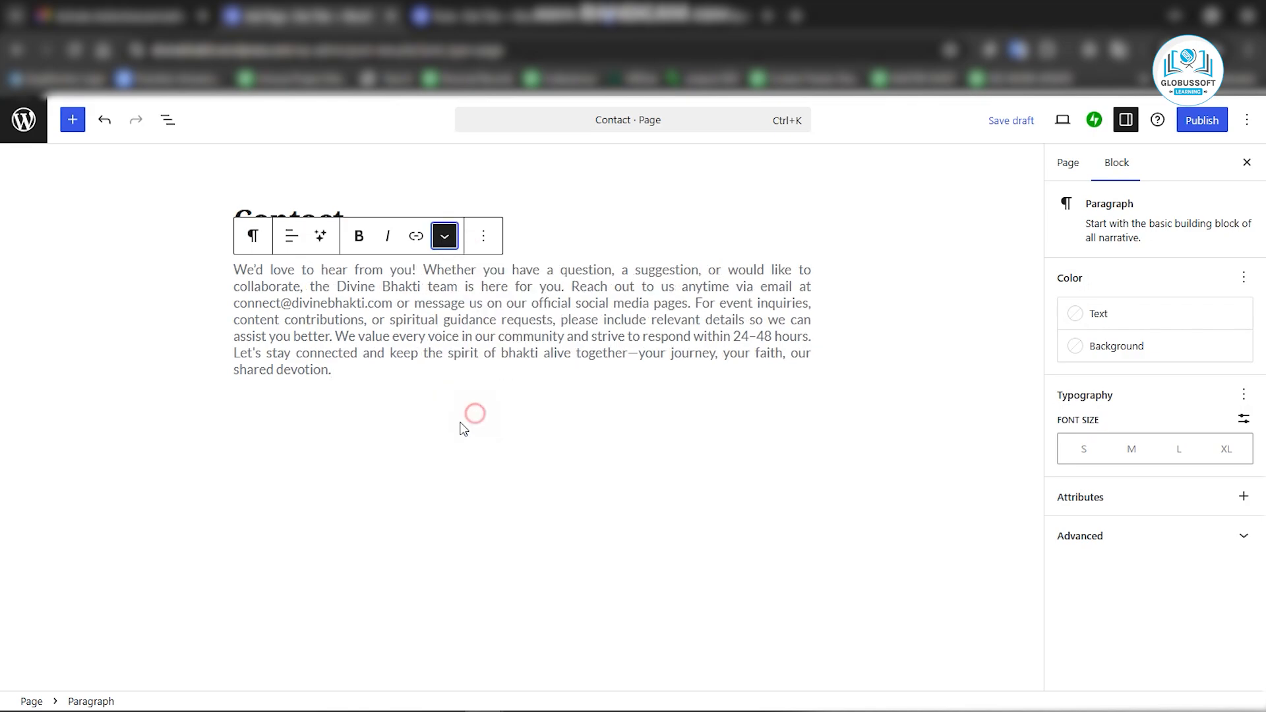
key("Return")
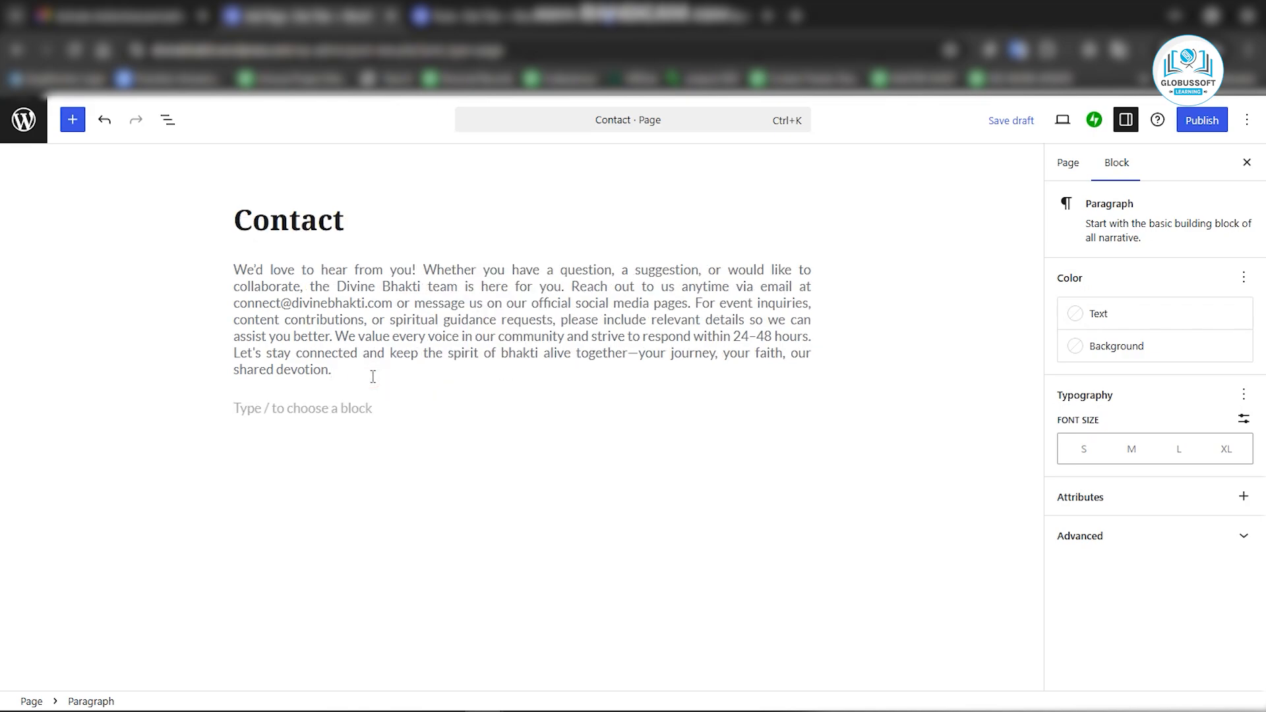
Insert a Buttons block below the paragraph with the button label Contact.
left_click(801, 409)
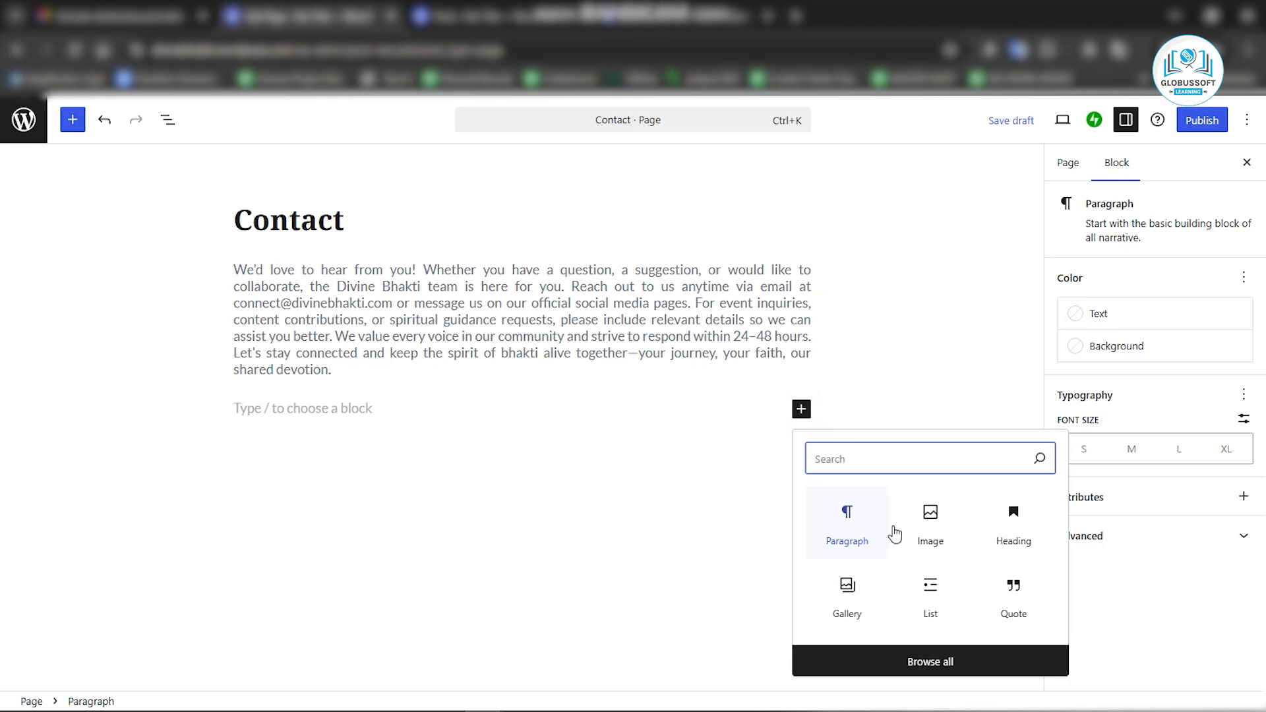
type("bu")
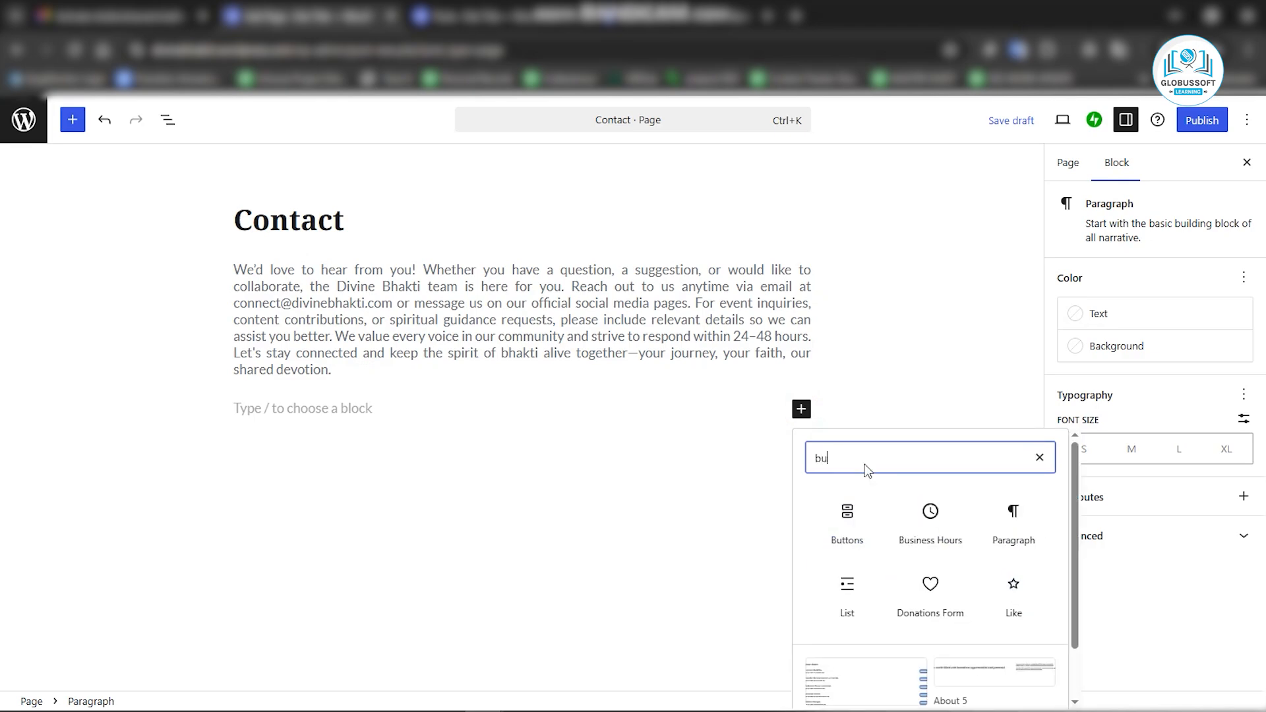
left_click(841, 520)
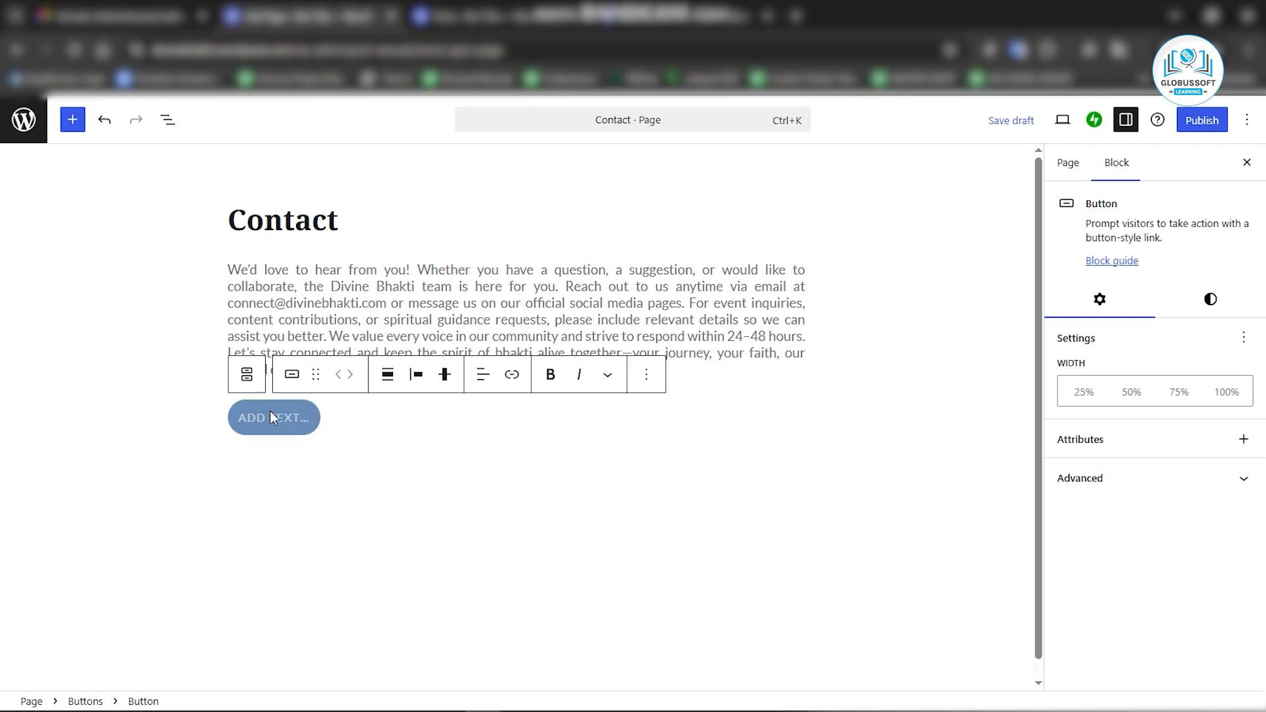
type("Contact")
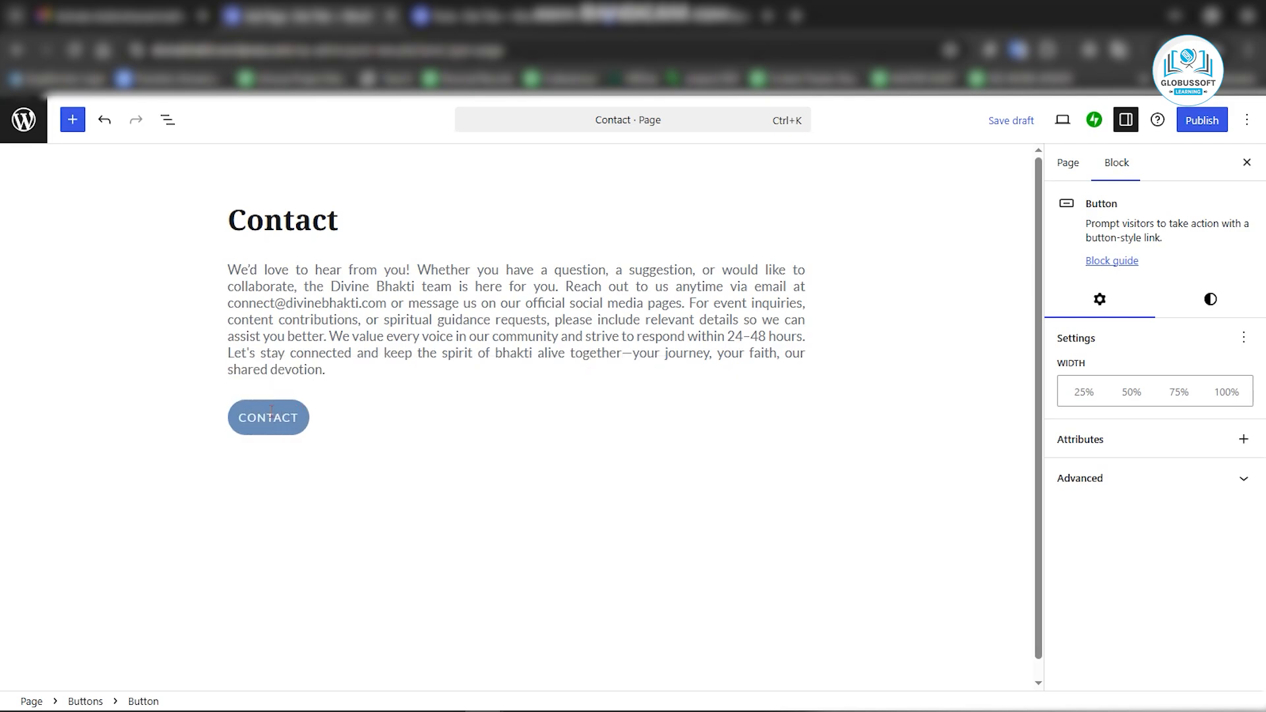
Make the Contact button label bold and center the button.
double_click(271, 411)
left_click(551, 375)
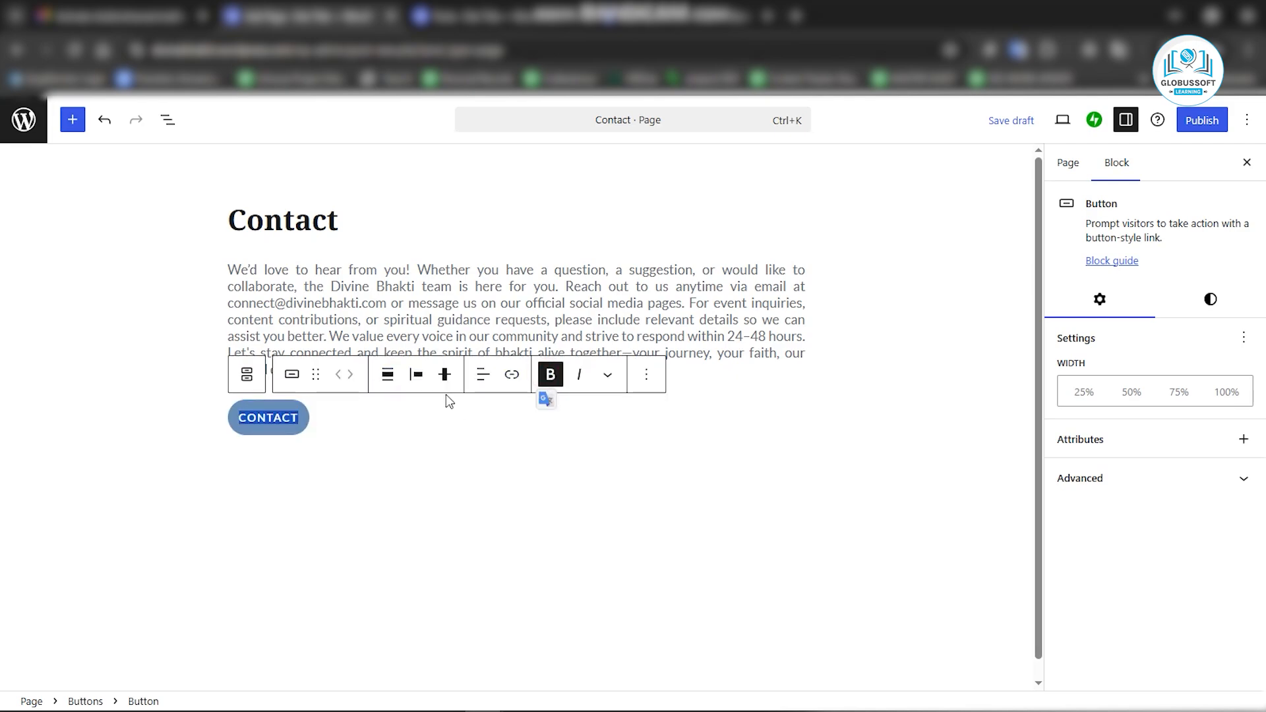
left_click(417, 374)
left_click(432, 461)
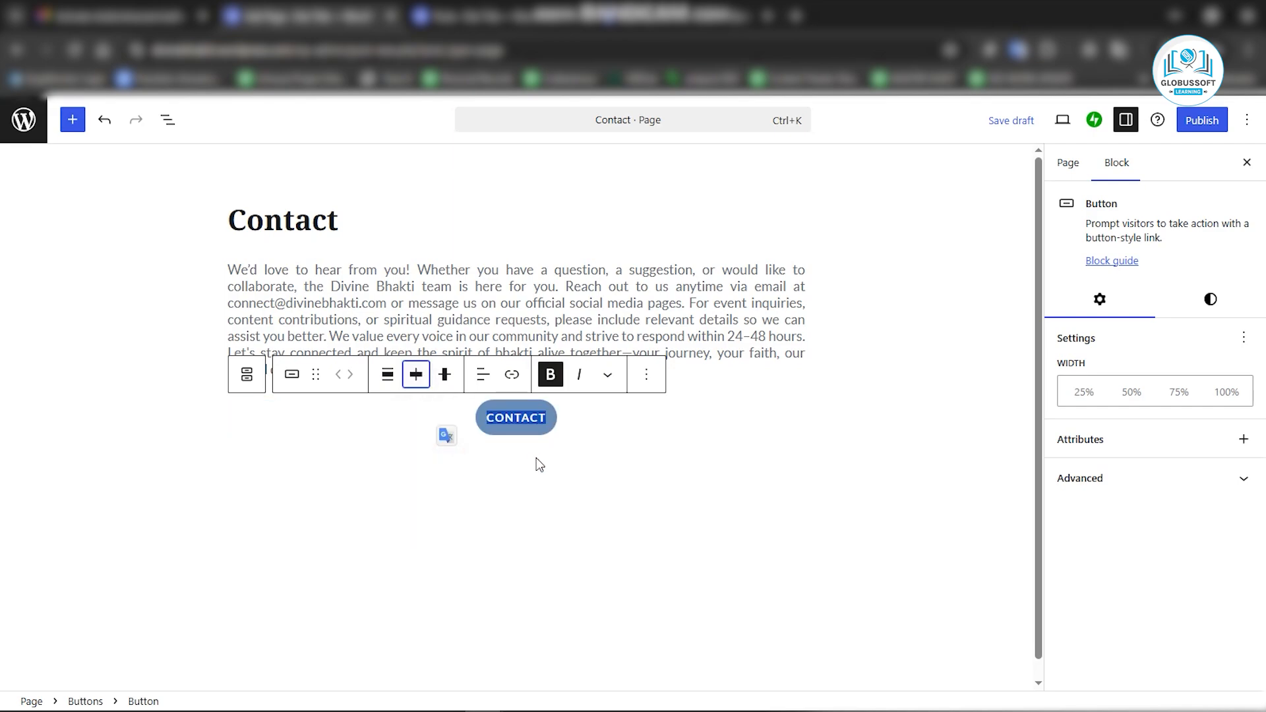
left_click(540, 465)
left_click(503, 418)
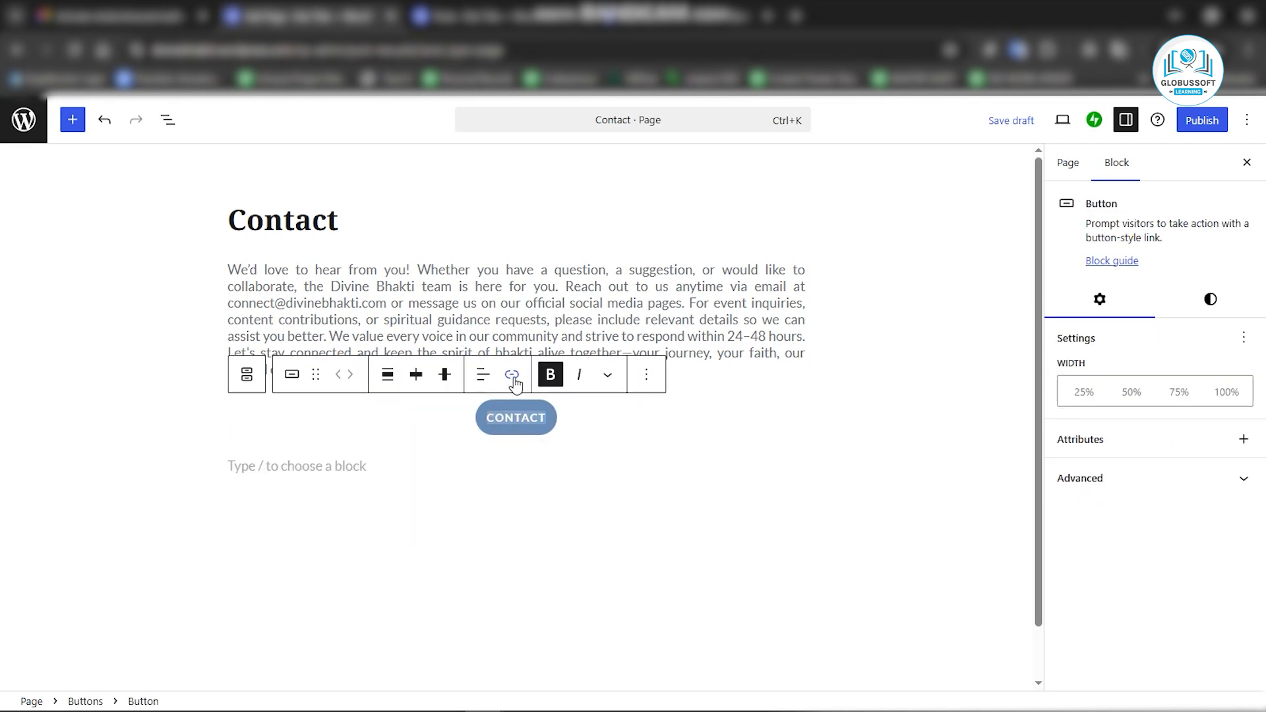
left_click(513, 376)
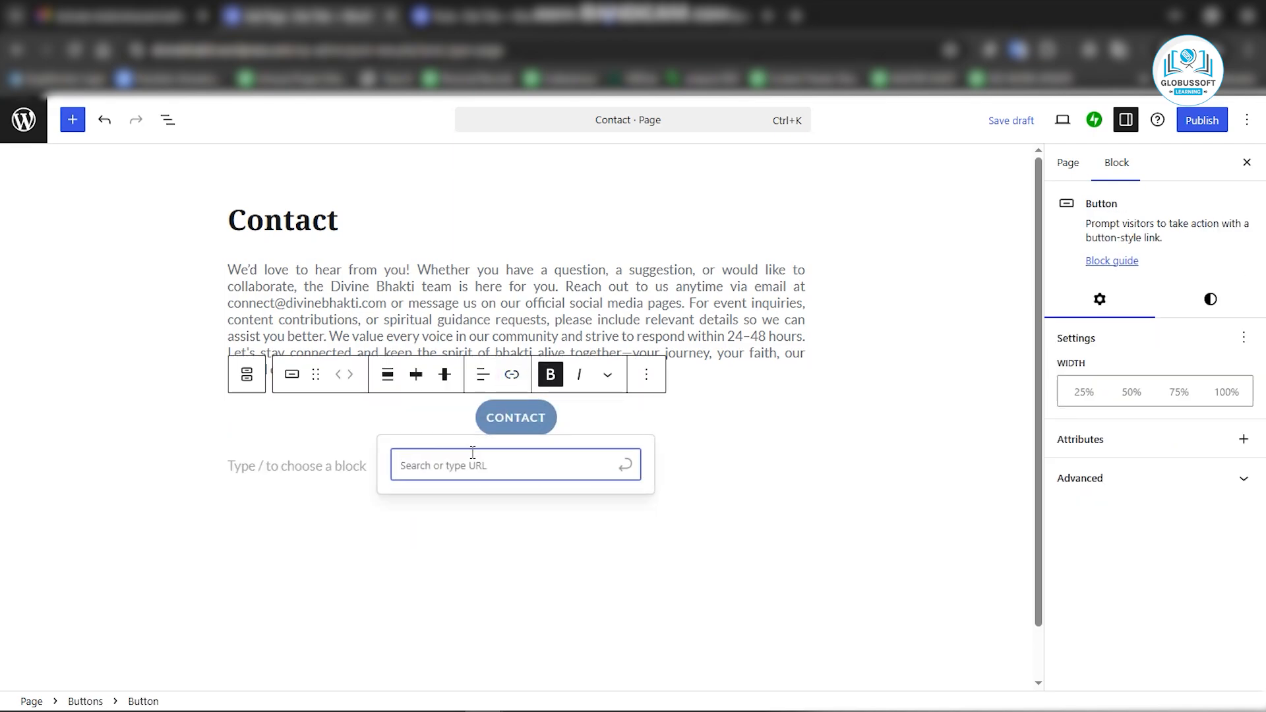
key("alt+Tab")
scroll(1068, 315, "down", 2)
double_click(1034, 397)
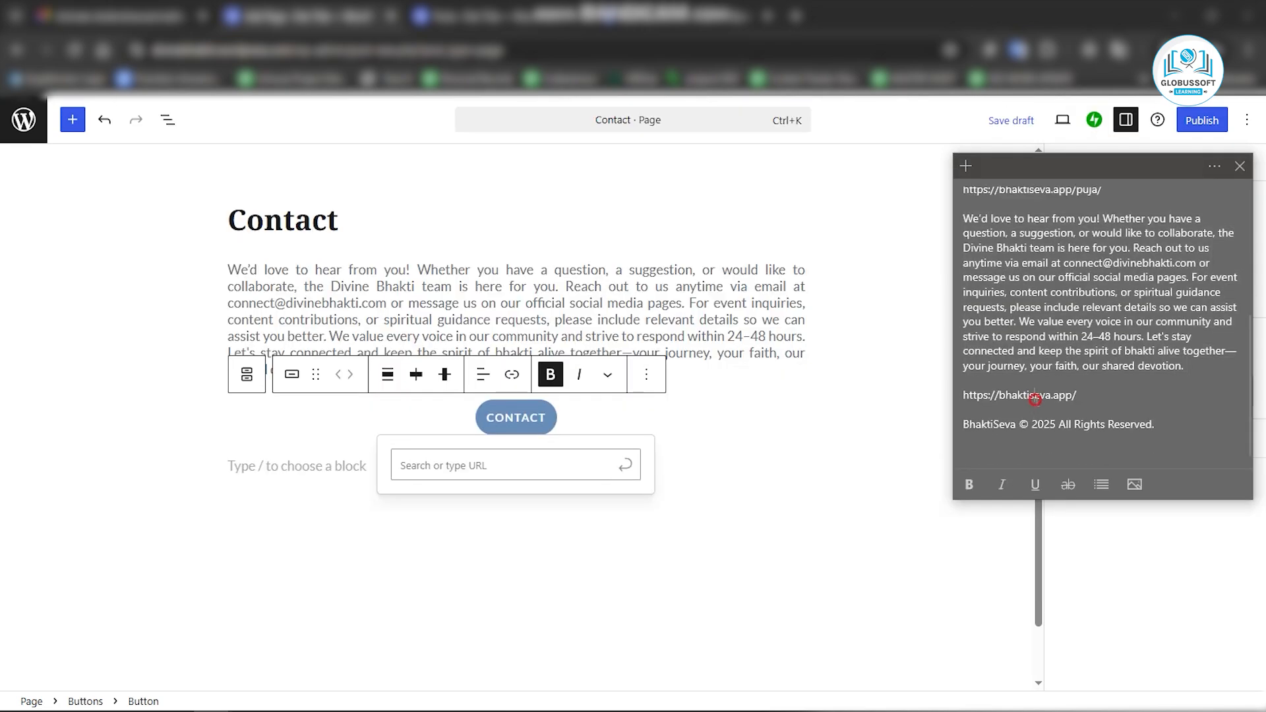
left_click(584, 456)
key("ctrl+v")
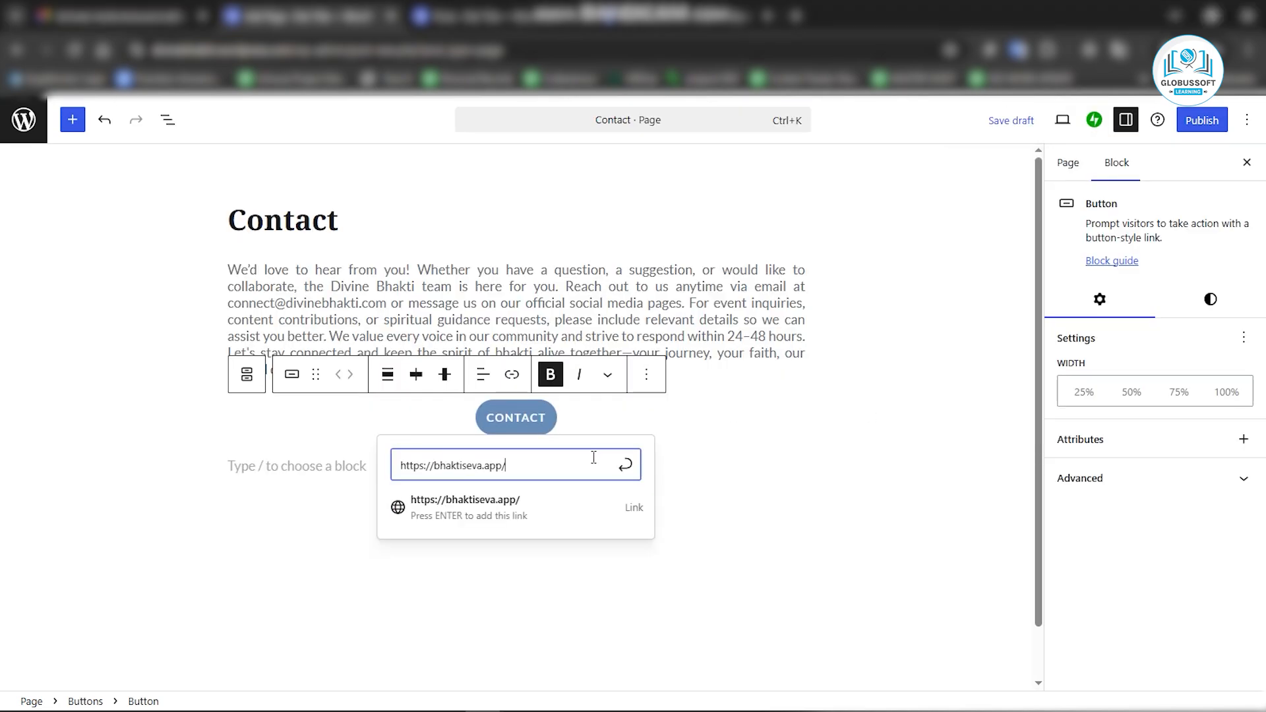
left_click(513, 519)
mouse_move(556, 703)
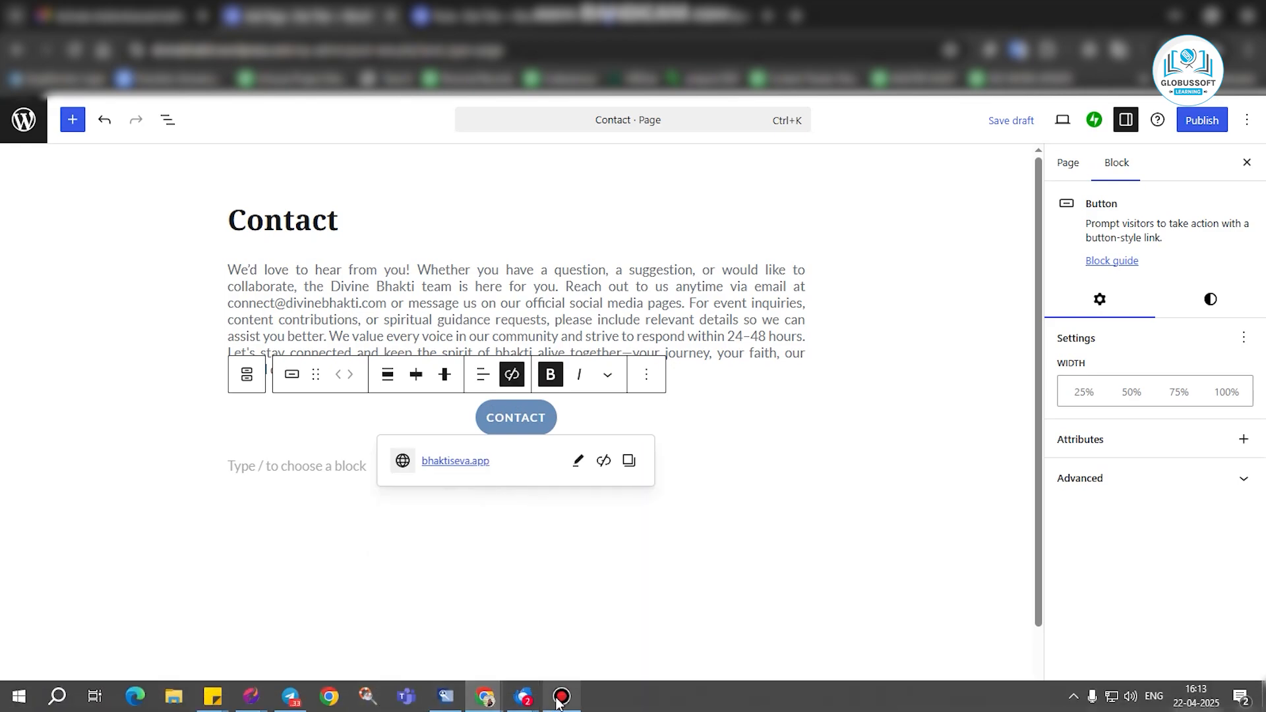
Publish the Contact page.
left_click(745, 583)
left_click(540, 420)
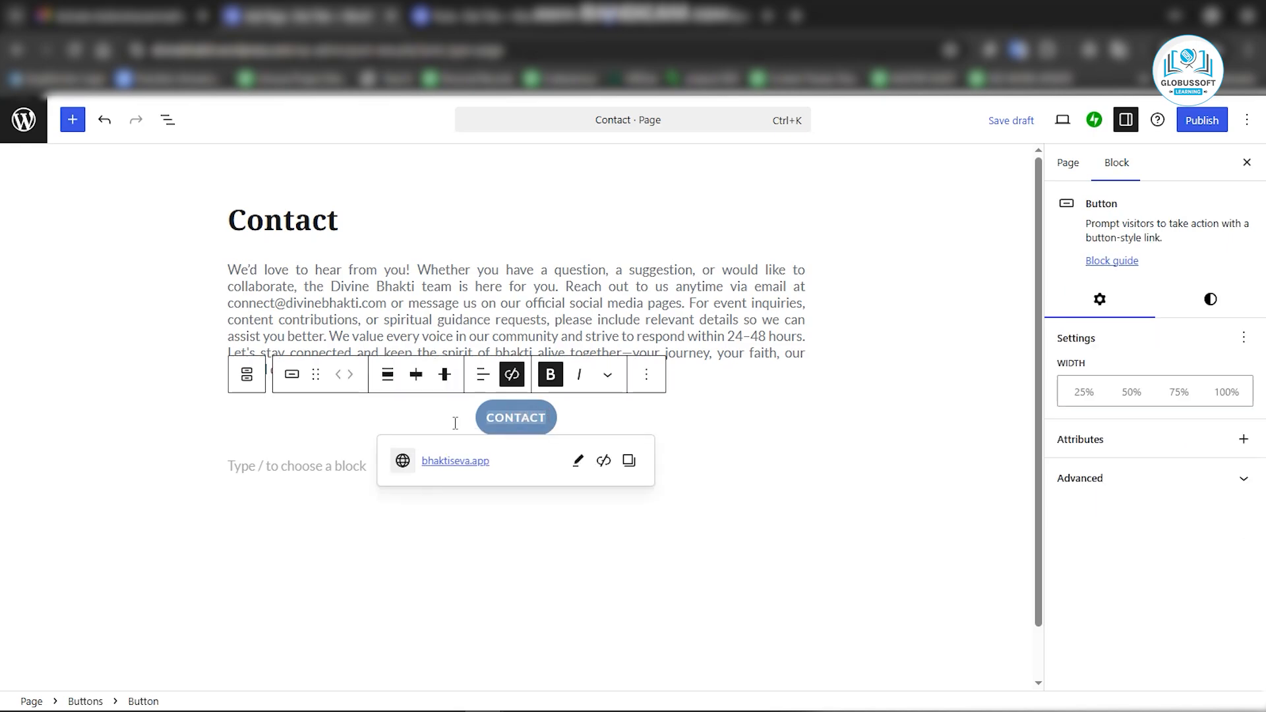
left_click(1203, 124)
left_click(1204, 122)
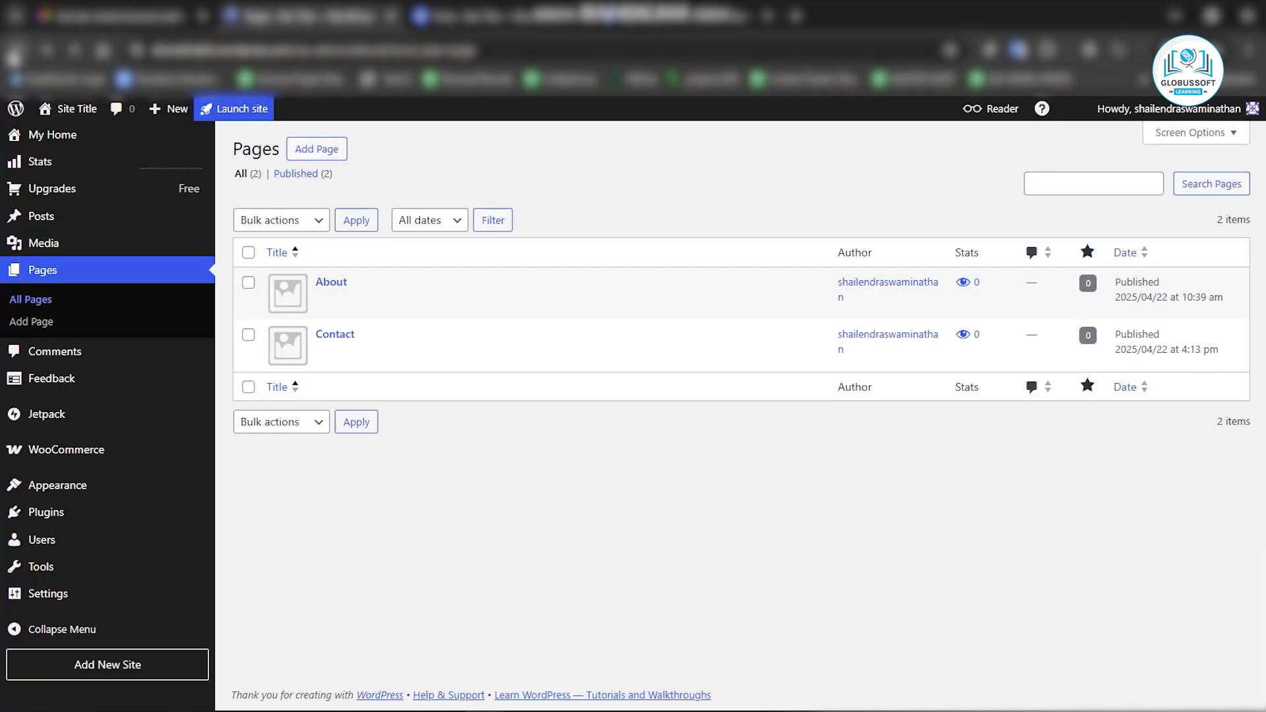
Open the Customizer's Site Identity settings and set the Site Title to Divine Bhakti.
mouse_move(103, 487)
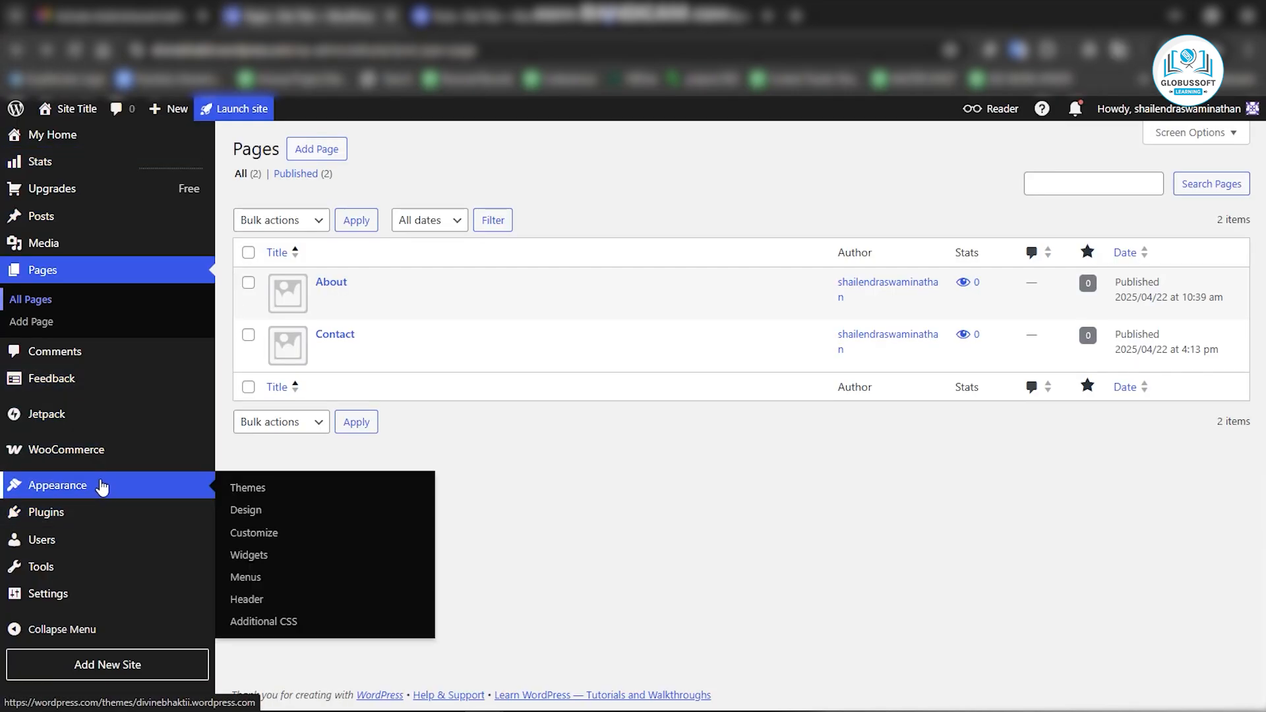
left_click(260, 536)
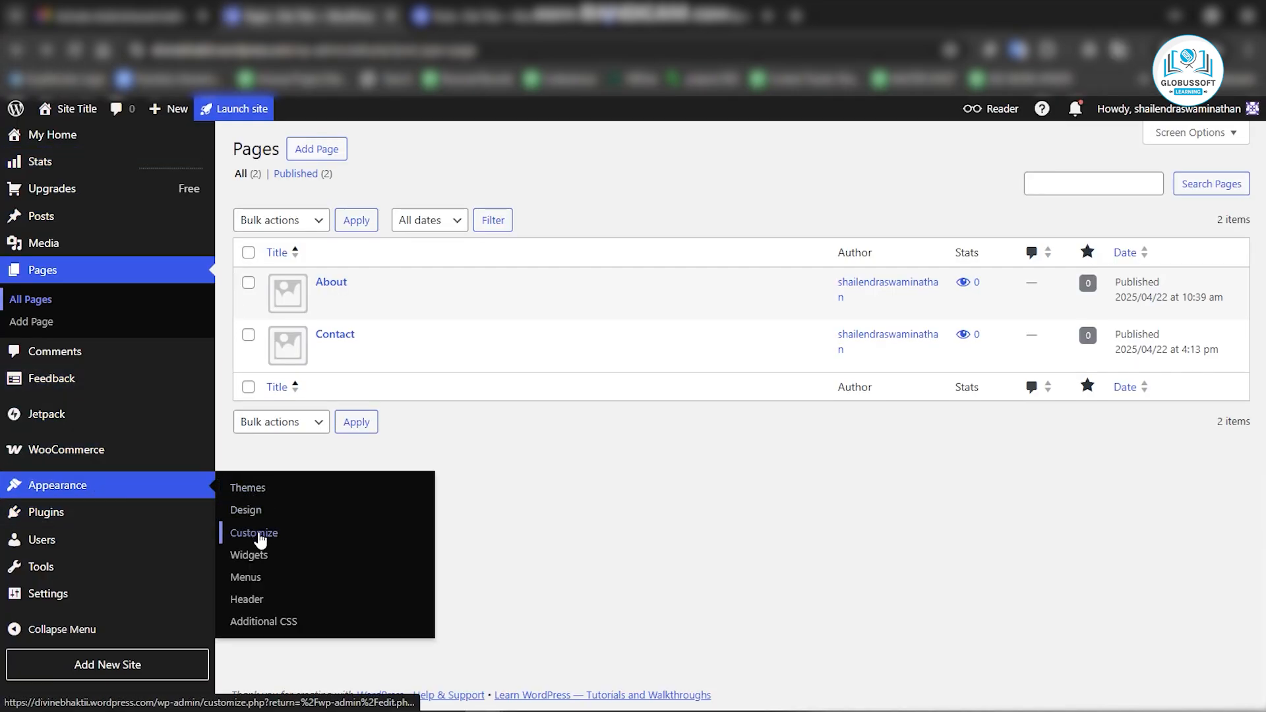
left_click(262, 539)
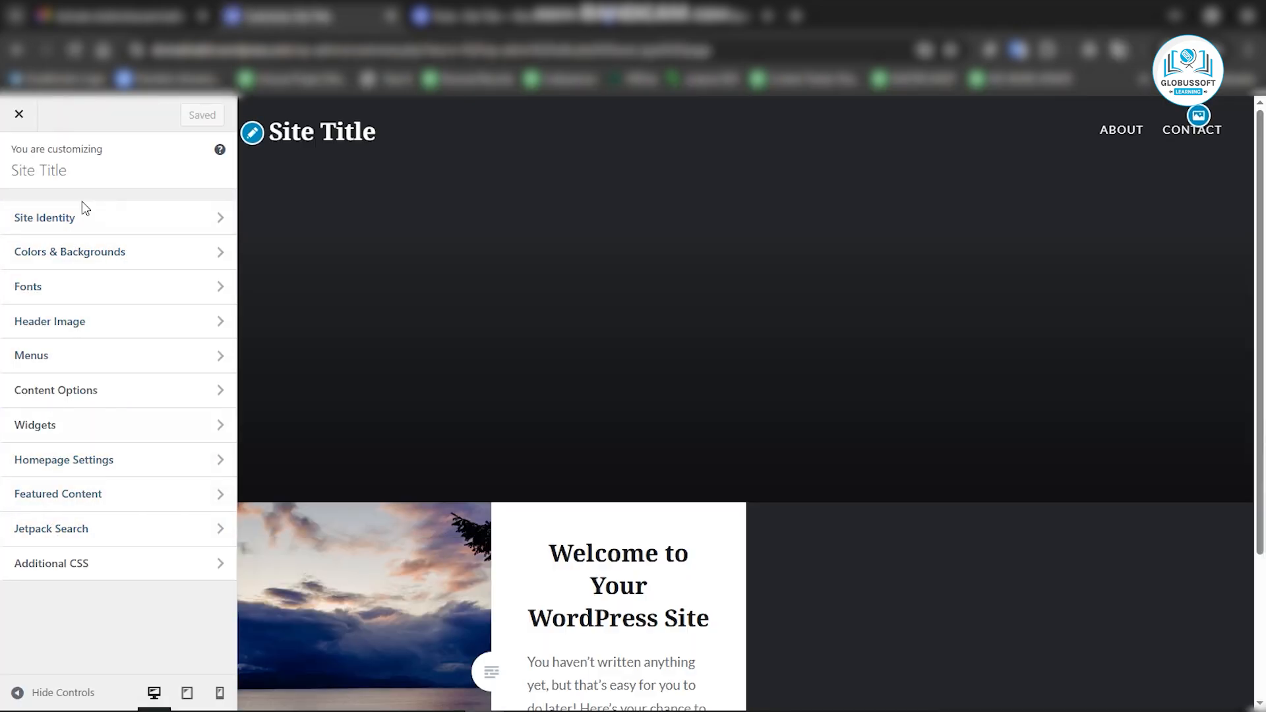
left_click(64, 220)
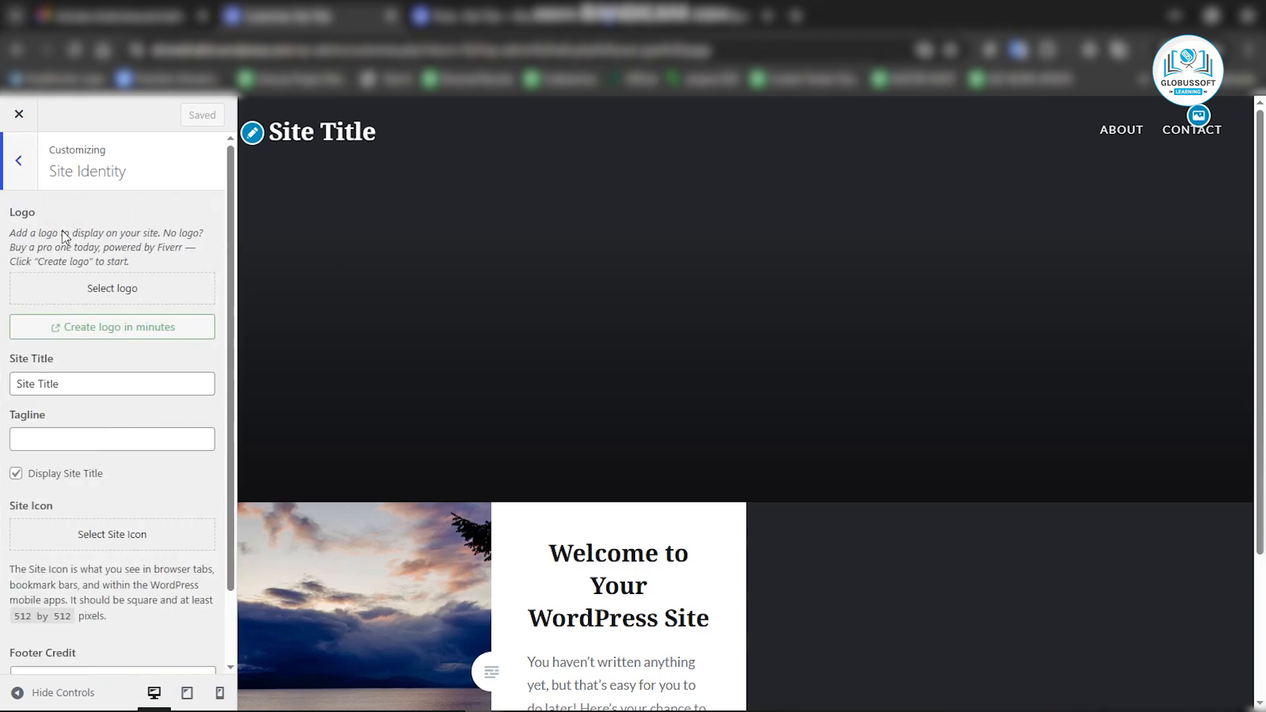
triple_click(61, 385)
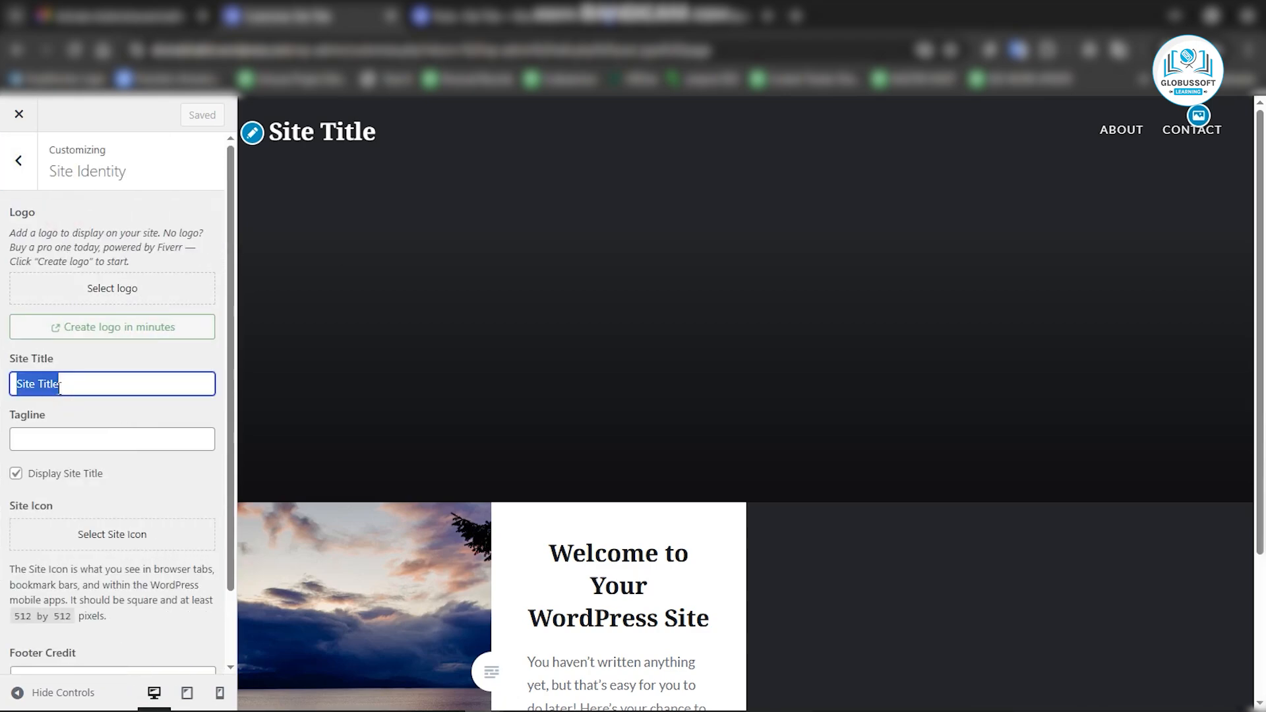
type("Divi")
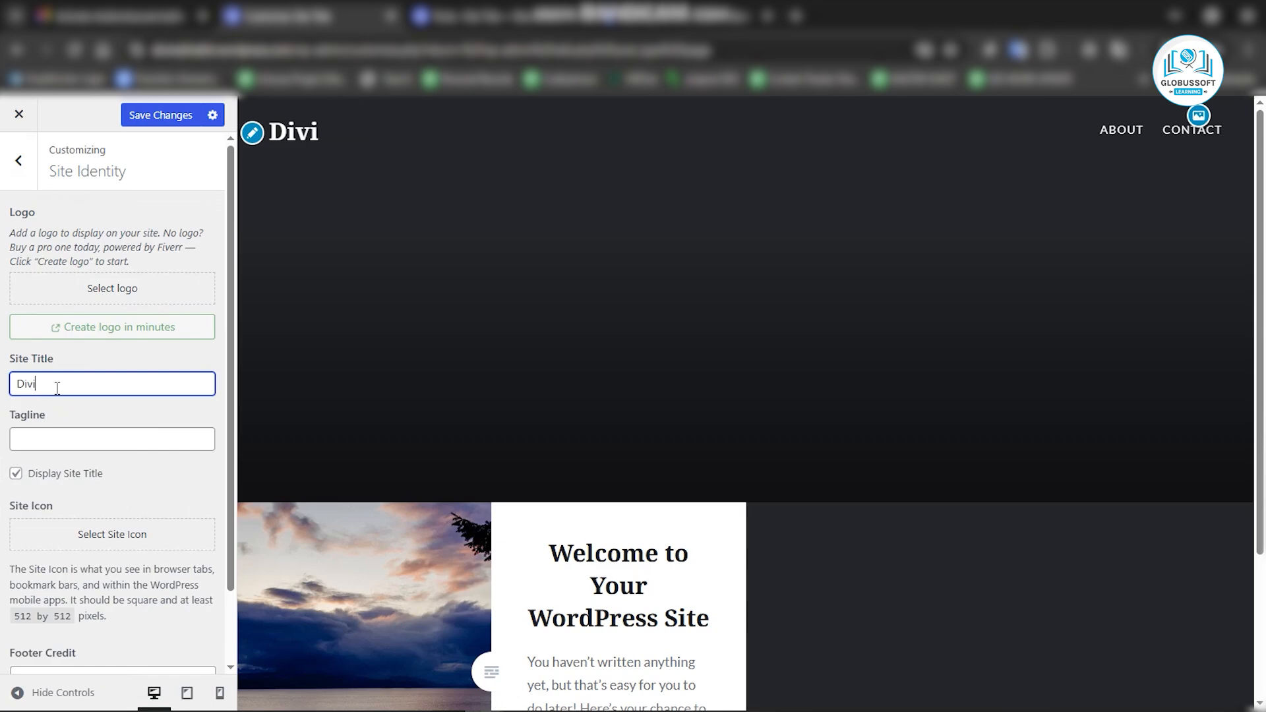
type("ne Bhakti")
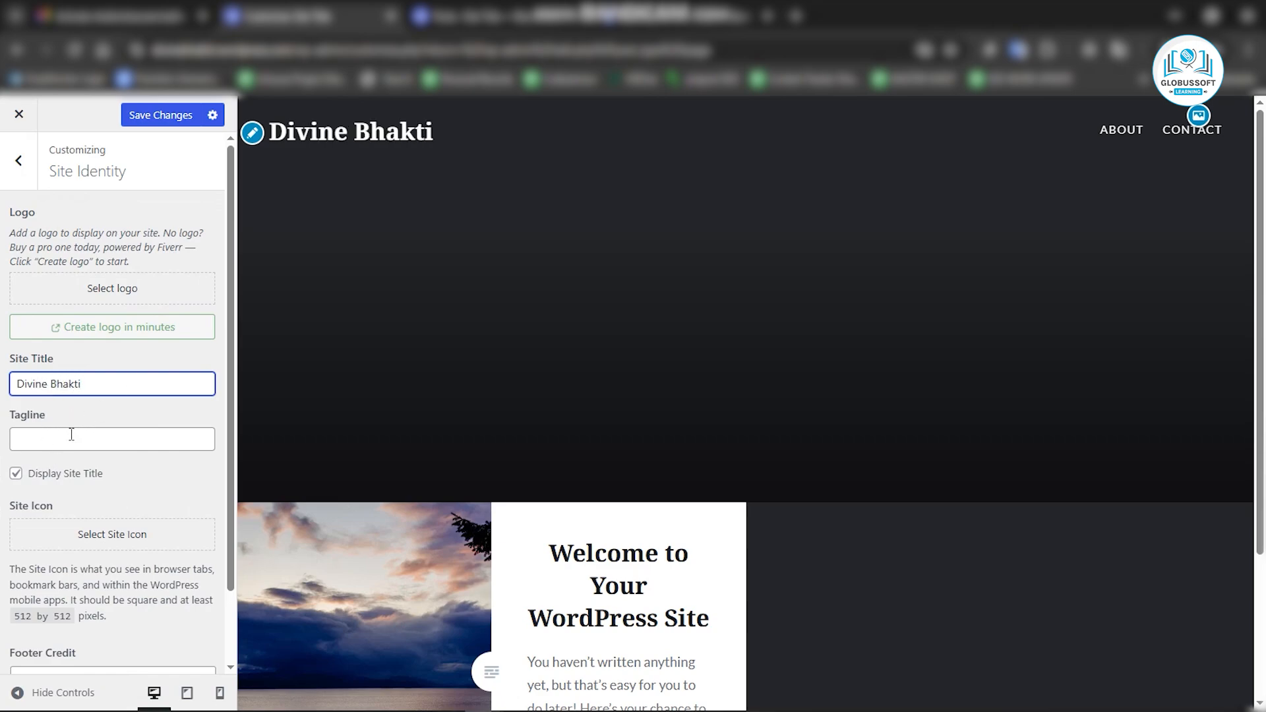
Save the Site Title change and return to the main Customizer menu.
scroll(71, 434, "down", 2)
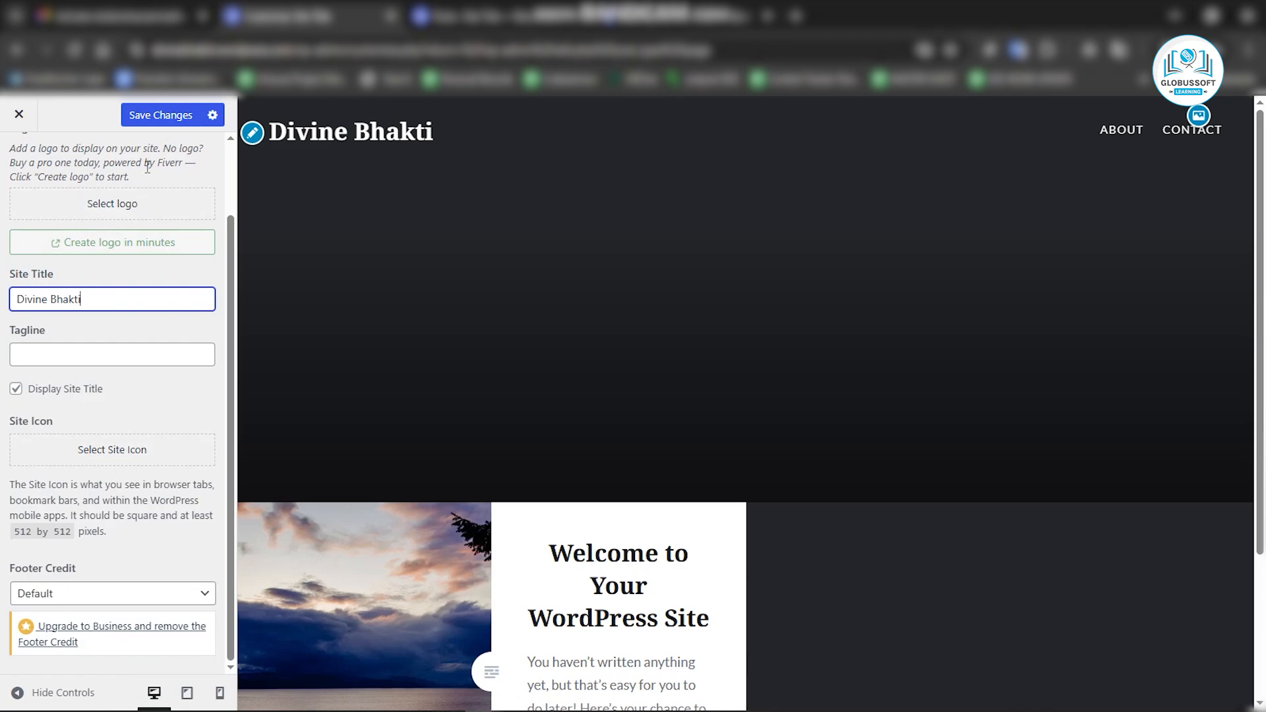
left_click(157, 117)
scroll(141, 329, "up", 2)
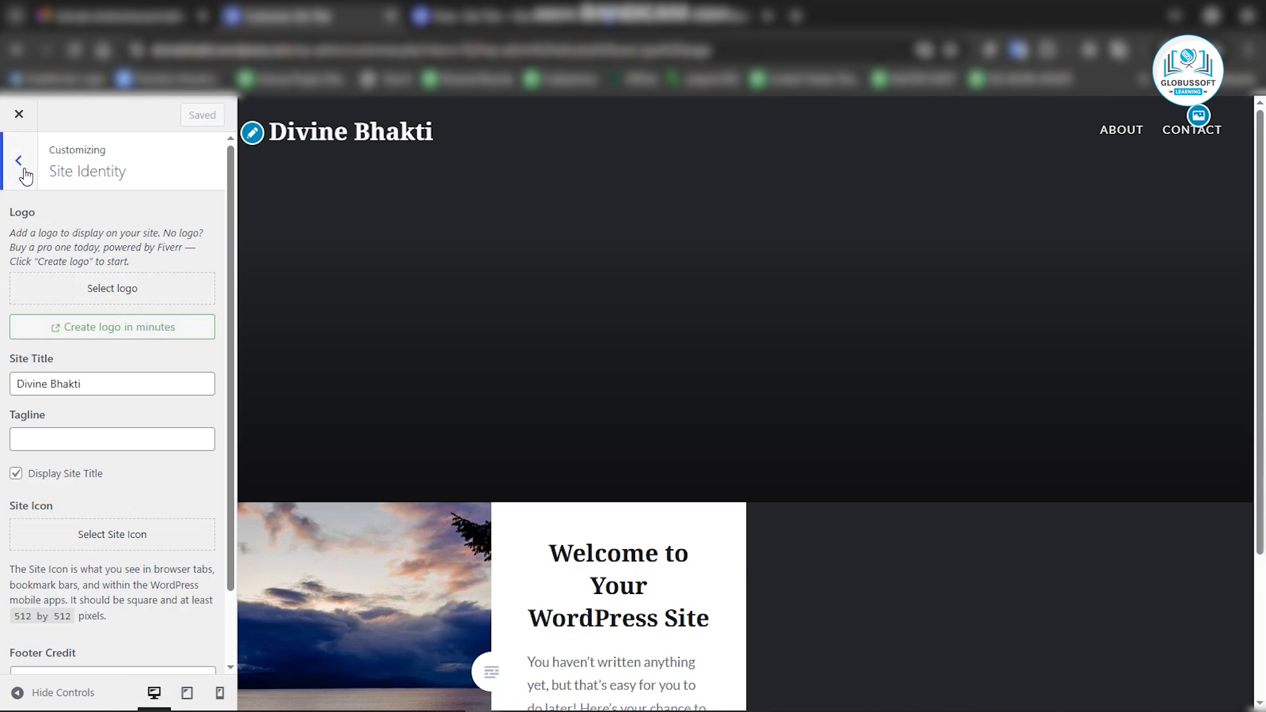
left_click(20, 163)
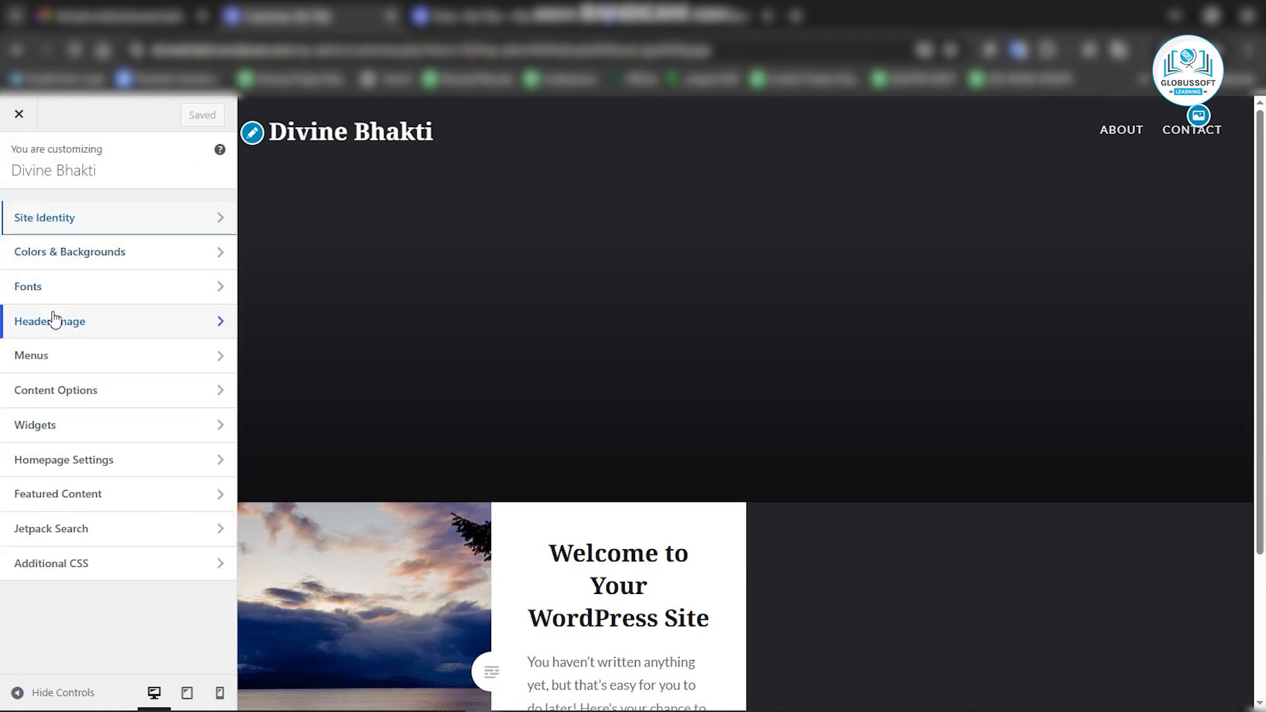
Apply the first featured colour palette under Colors & Backgrounds and save the changes.
left_click(59, 255)
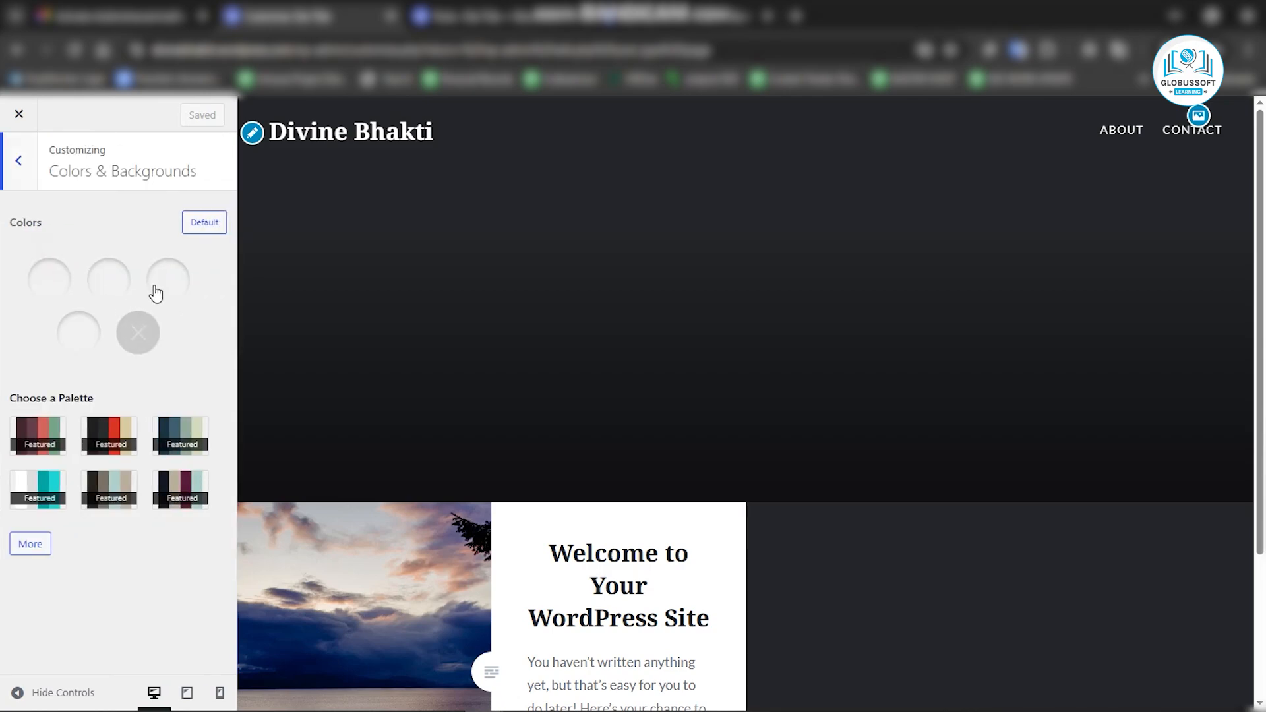
left_click(36, 448)
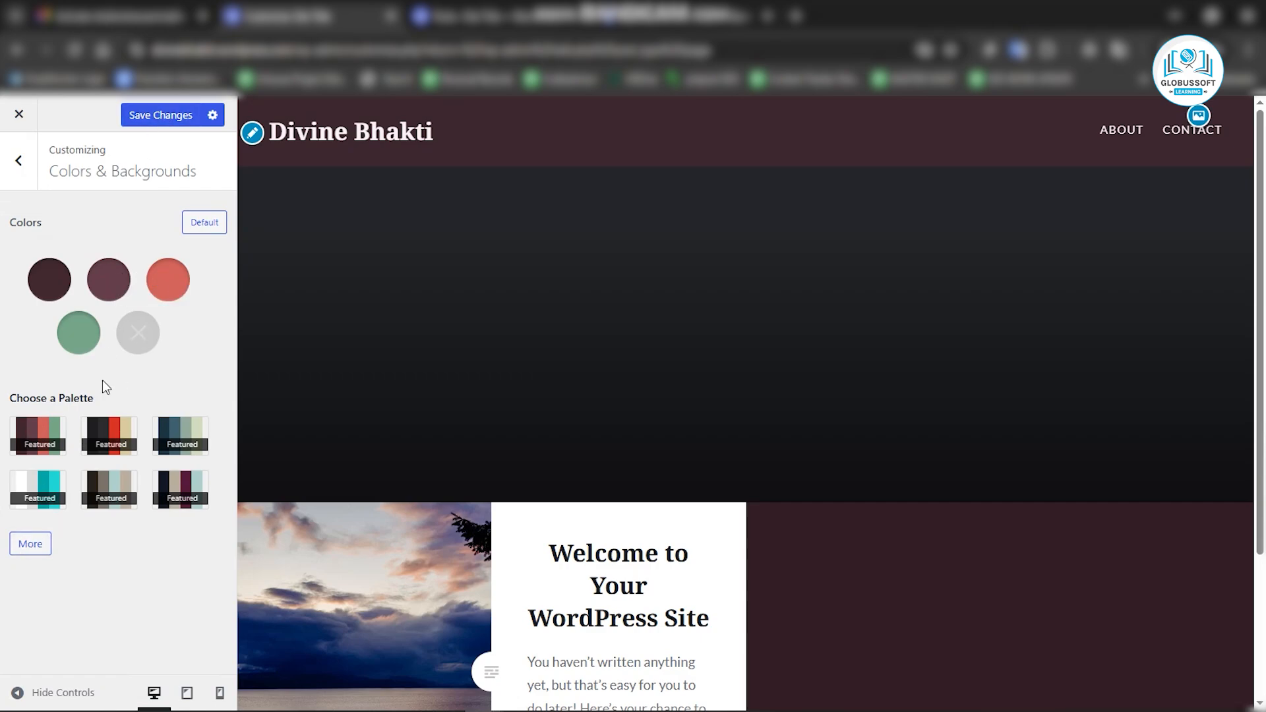
left_click(159, 115)
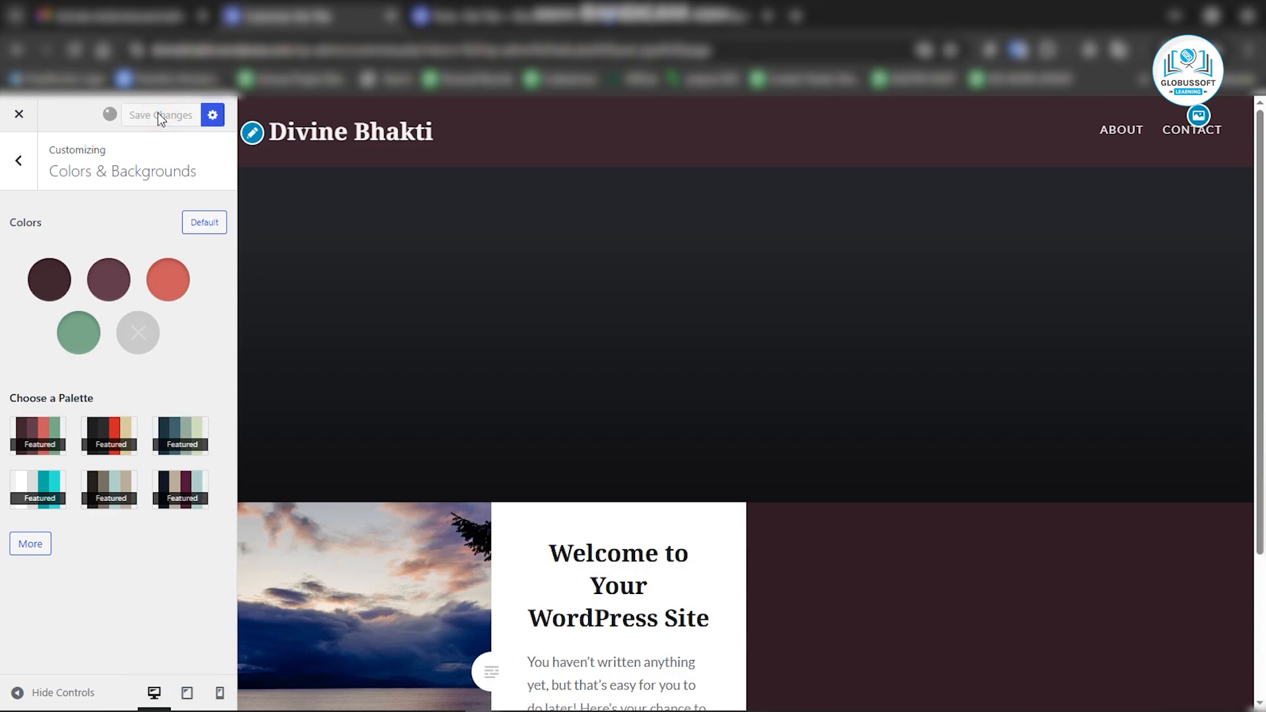
Set the Headings font to Abril Fatface and the Base Font to Alegreya, then save the changes.
left_click(20, 162)
left_click(59, 296)
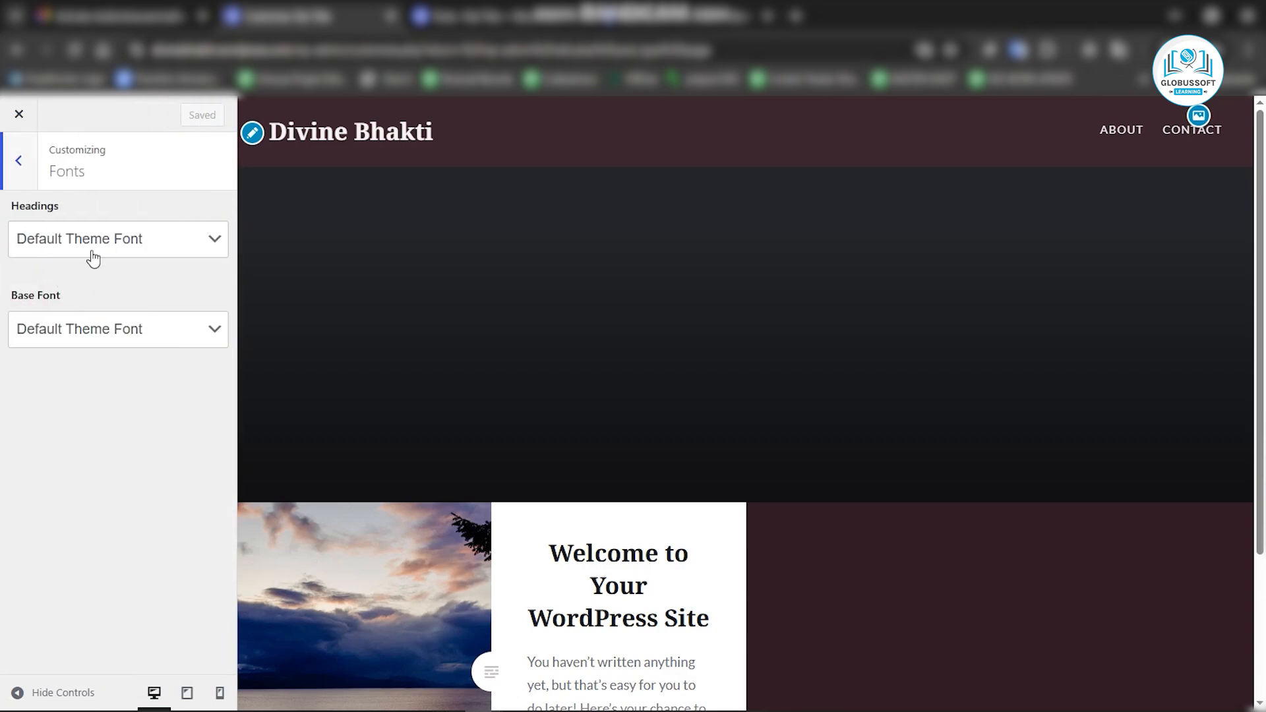
left_click(99, 242)
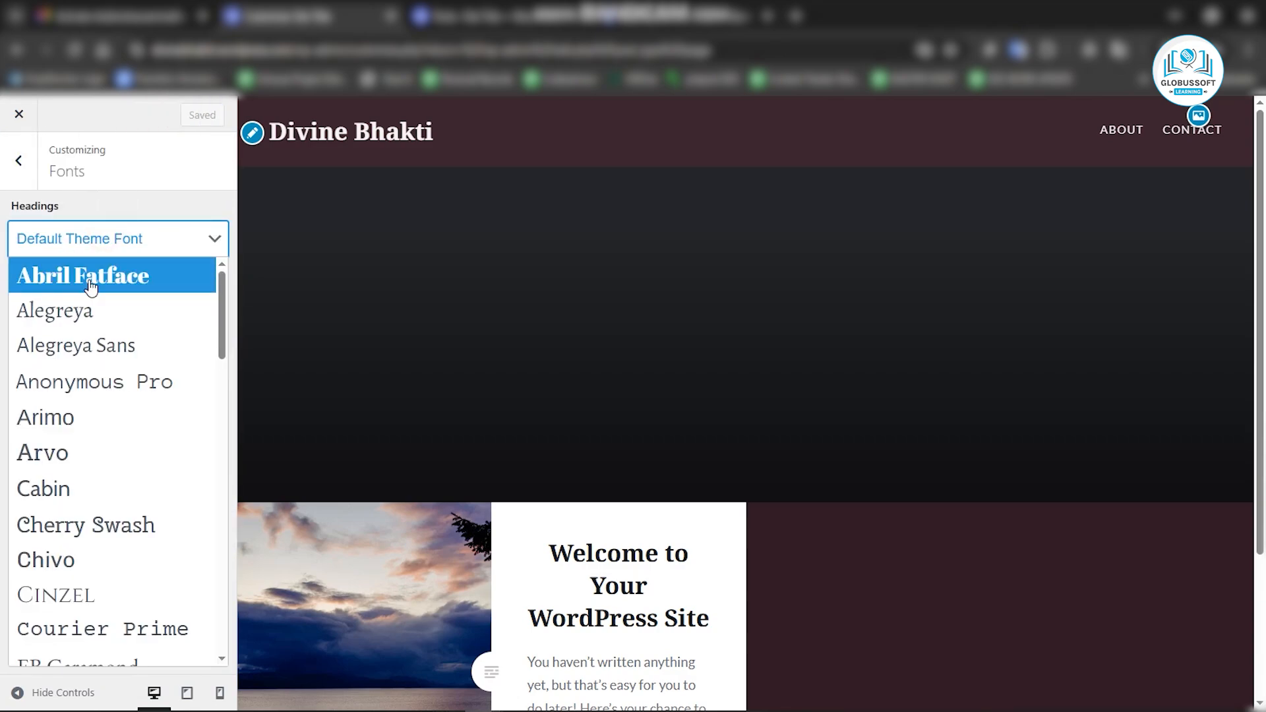
left_click(89, 278)
left_click(85, 347)
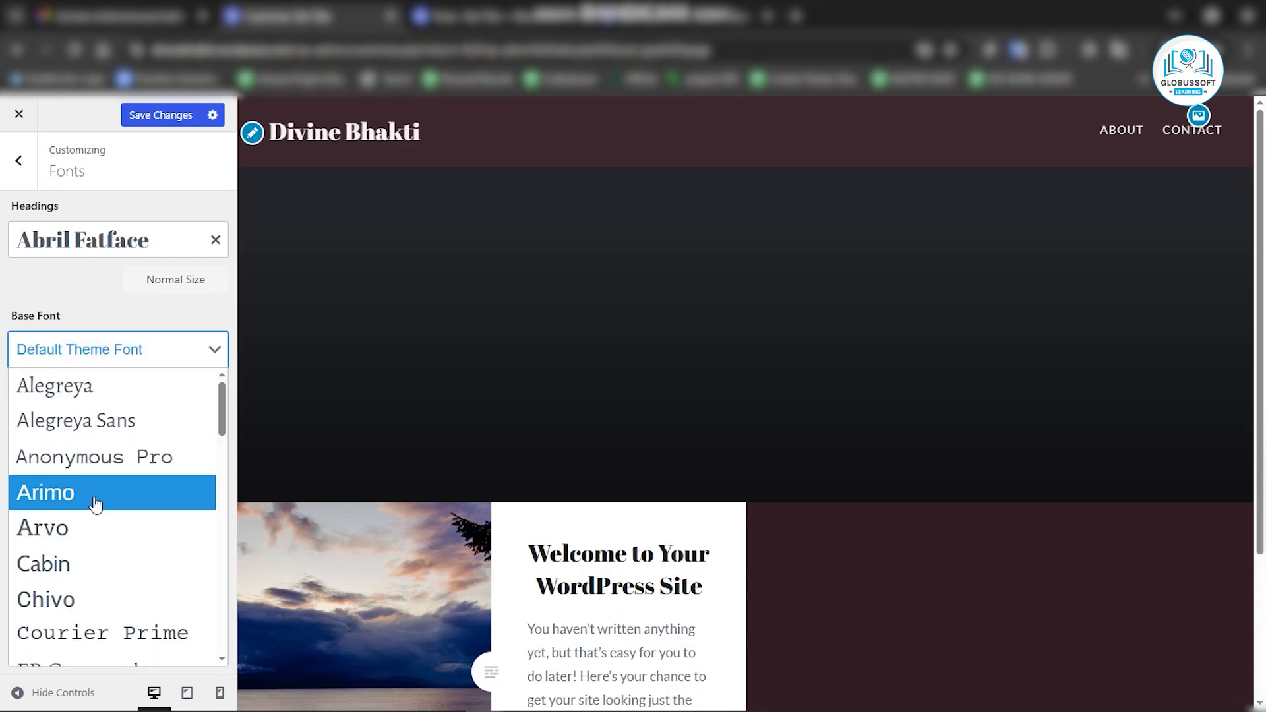
left_click(82, 387)
left_click(156, 119)
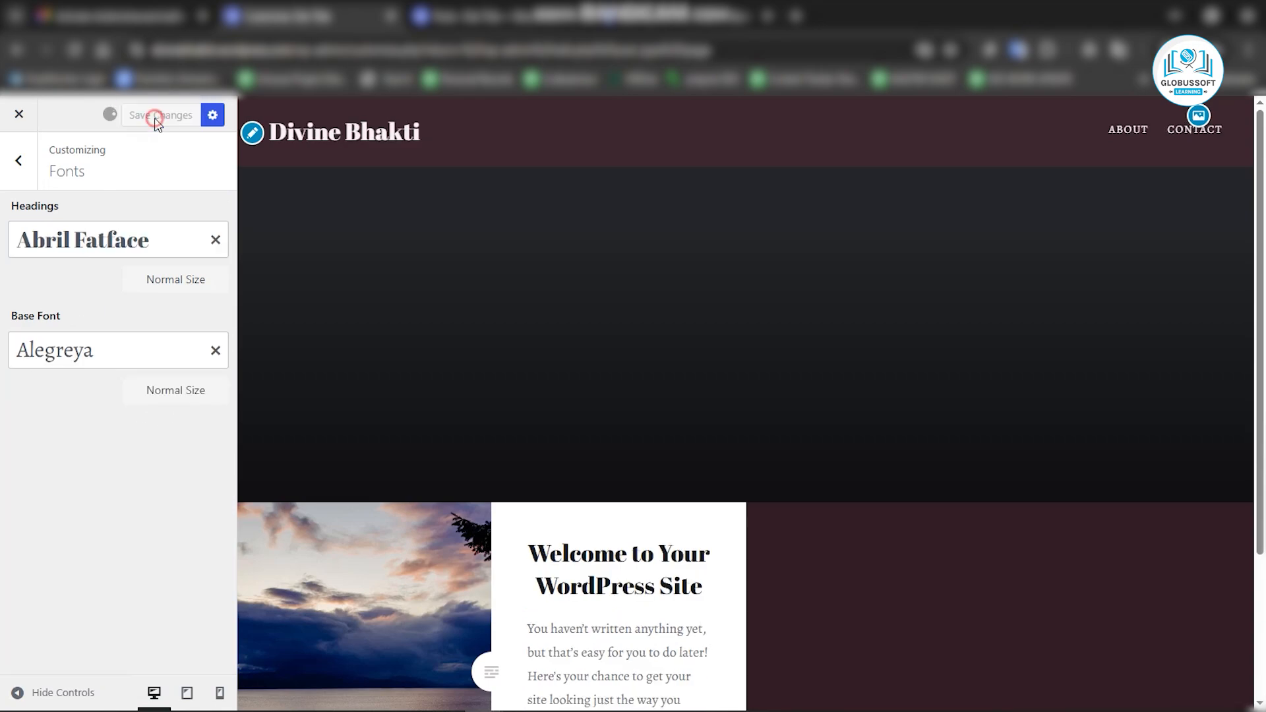
Open the Header Image section and start adding a new header image from the computer's files.
left_click(18, 160)
left_click(91, 328)
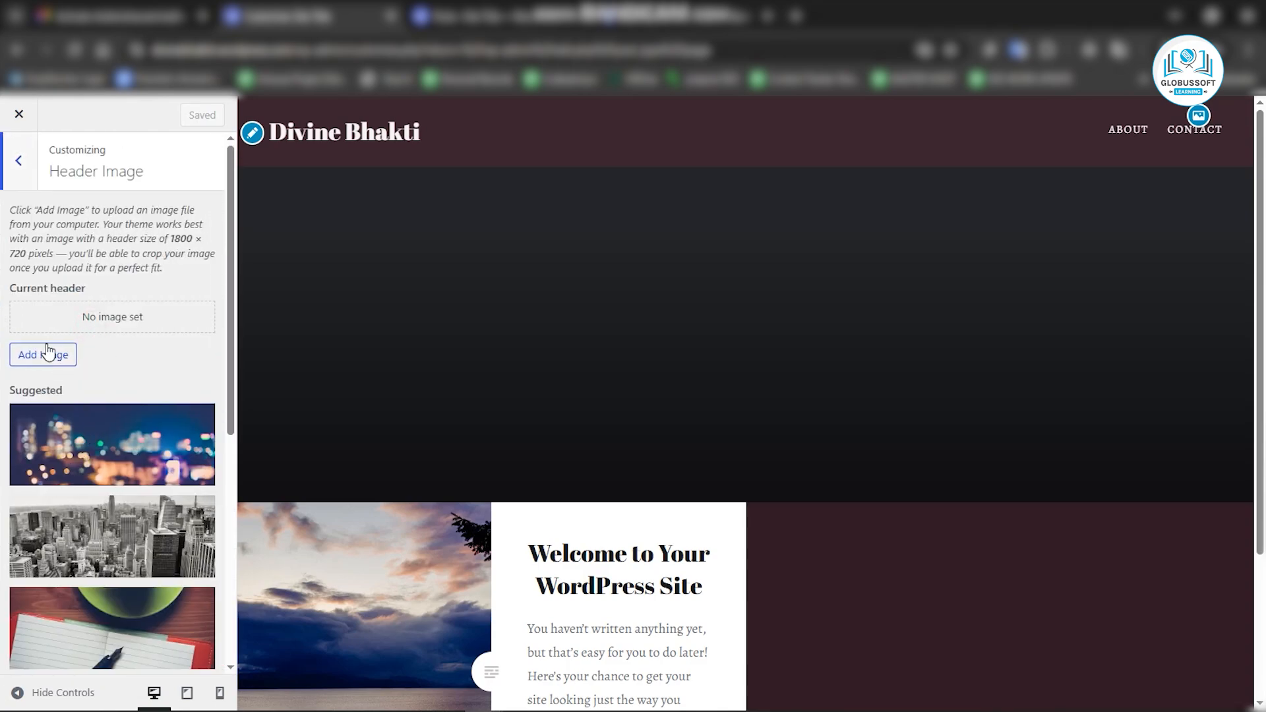
left_click(42, 362)
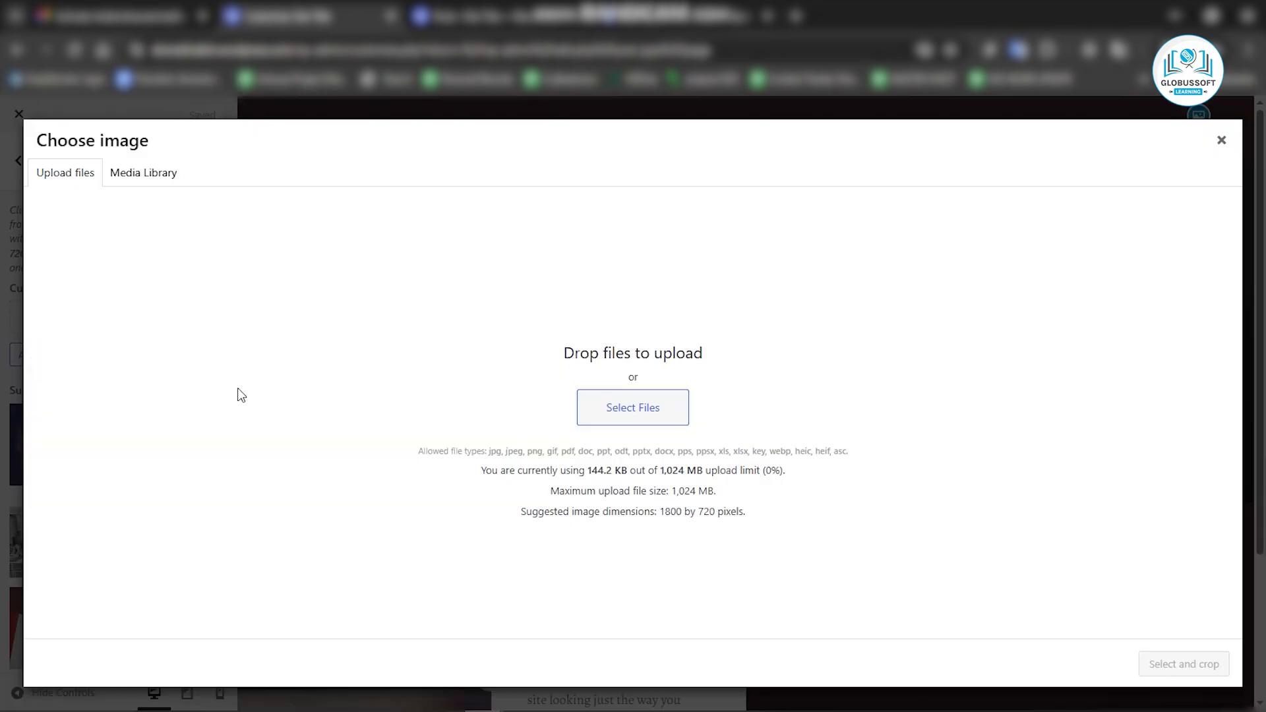
left_click_drag(661, 514, 754, 520)
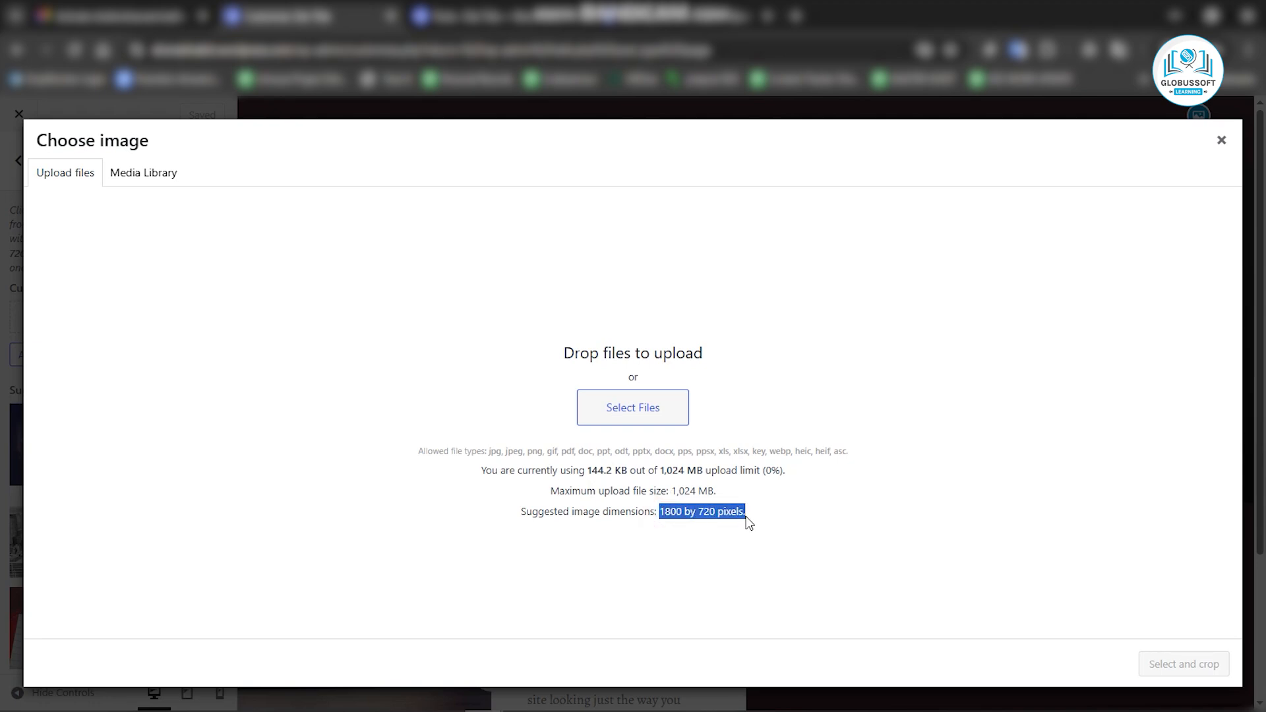
left_click(612, 414)
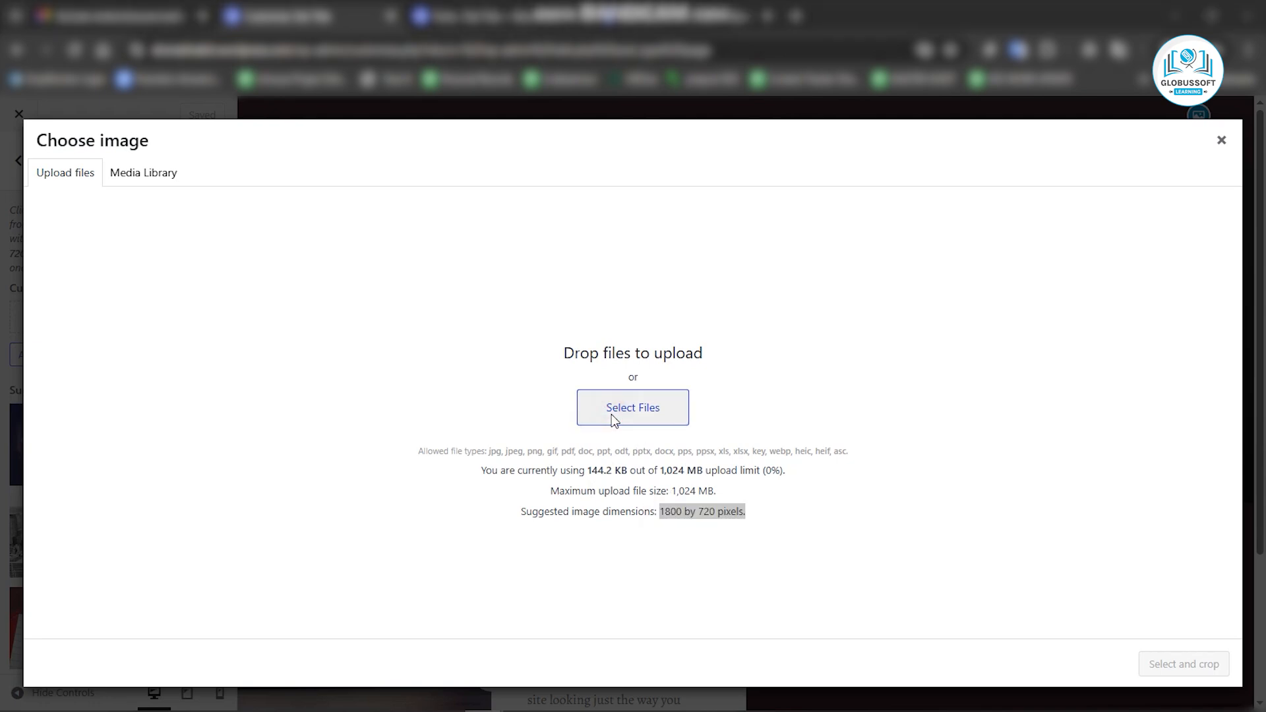
Browse the Downloads and Bandicam folders in the file dialog for a header image.
scroll(225, 224, "down", 2)
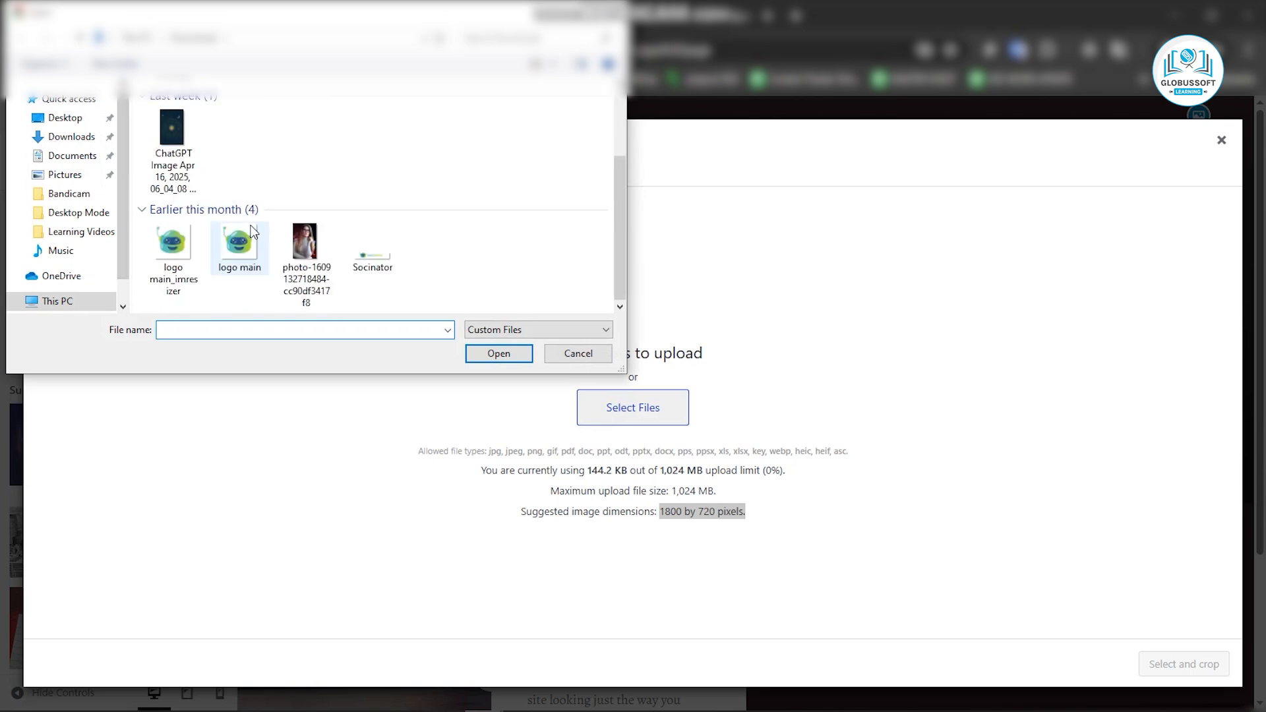
scroll(244, 229, "up", 2)
left_click(47, 139)
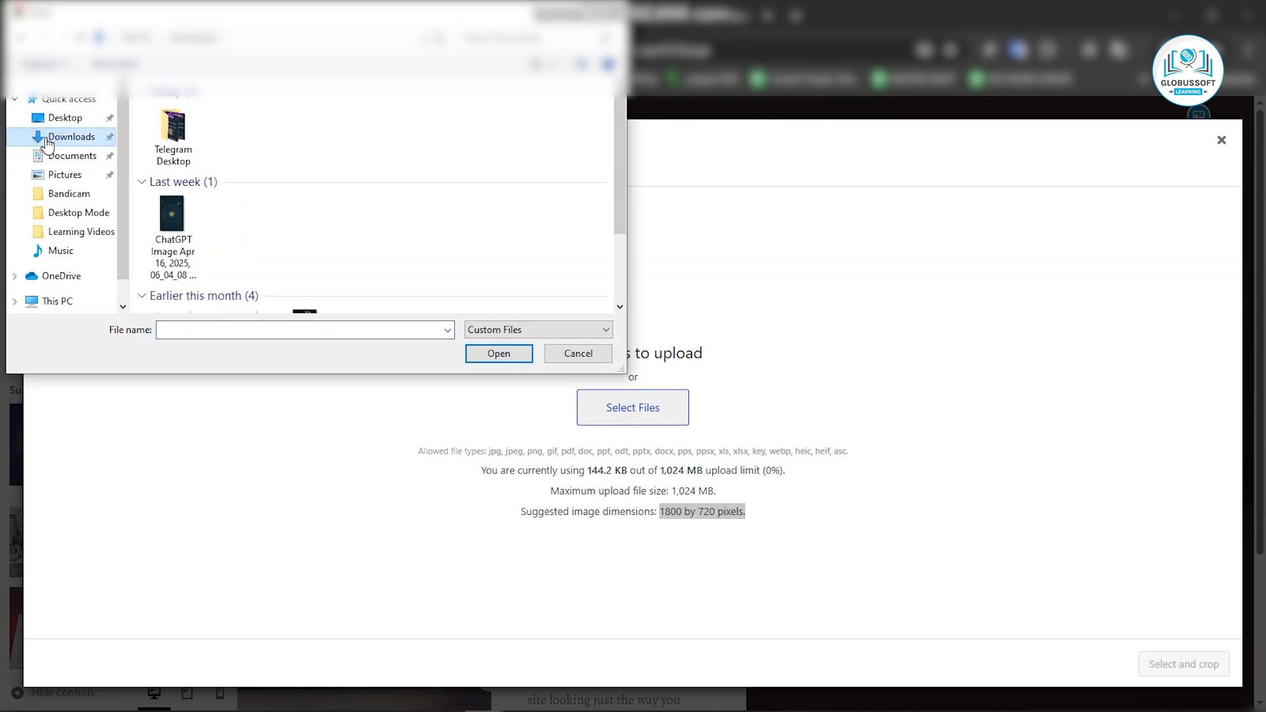
left_click(70, 198)
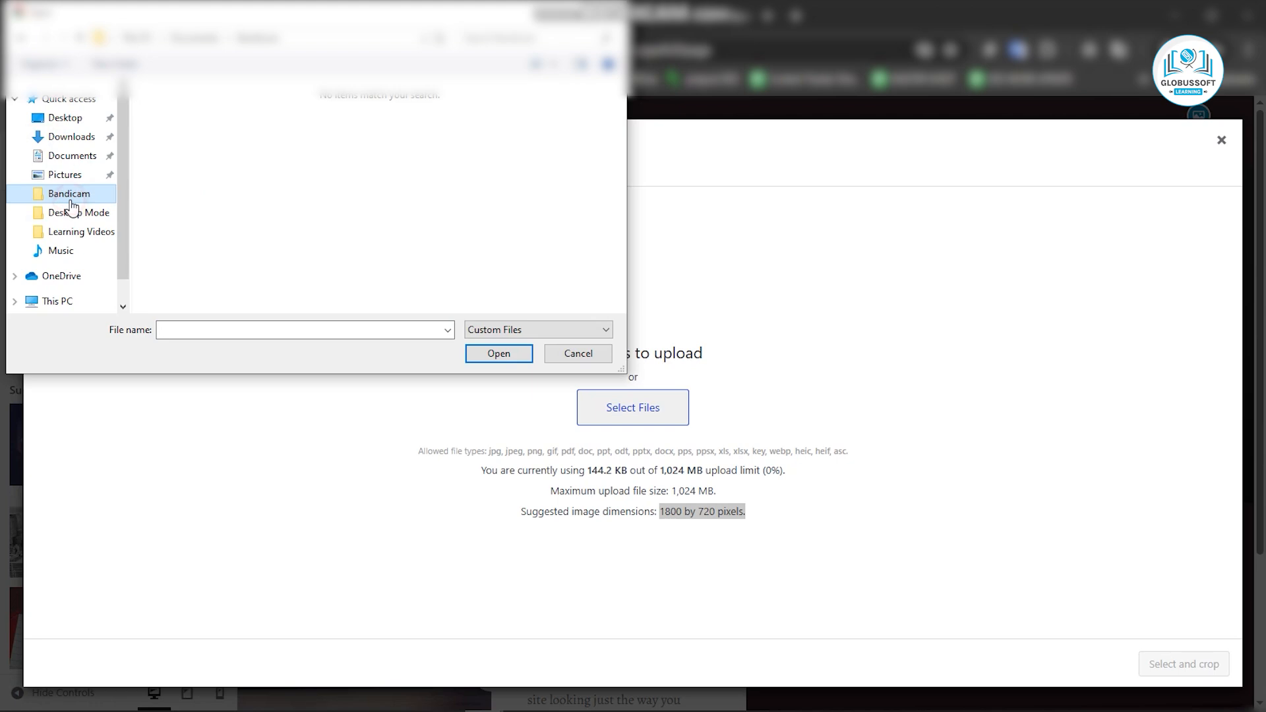
left_click(66, 136)
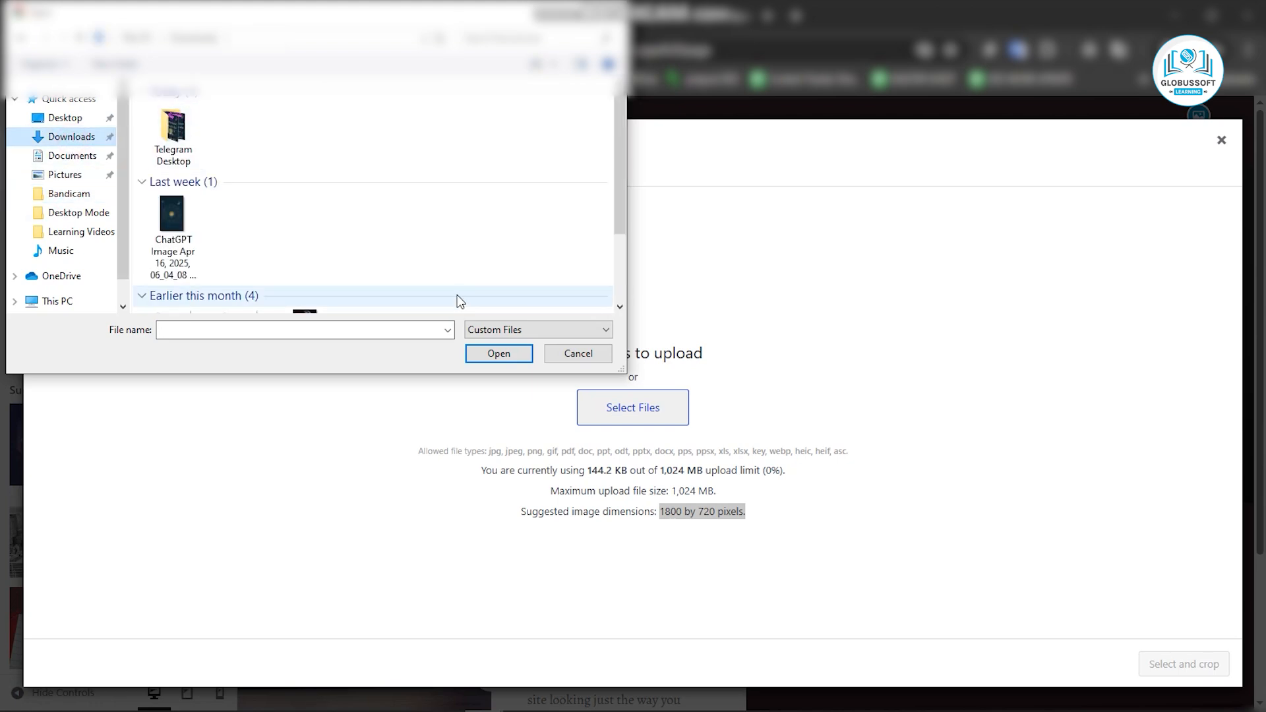
Switch to the Canva design Divine Bhakti and download it as a PNG.
key("alt+Tab")
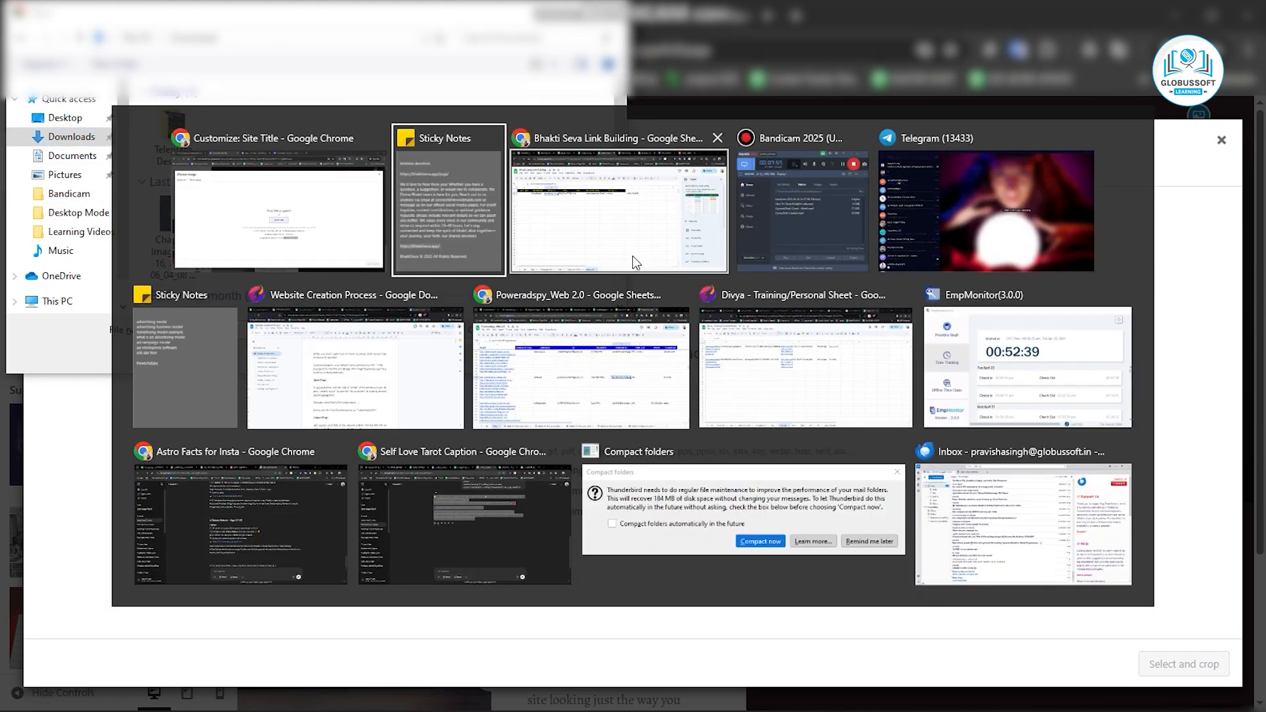
left_click(672, 233)
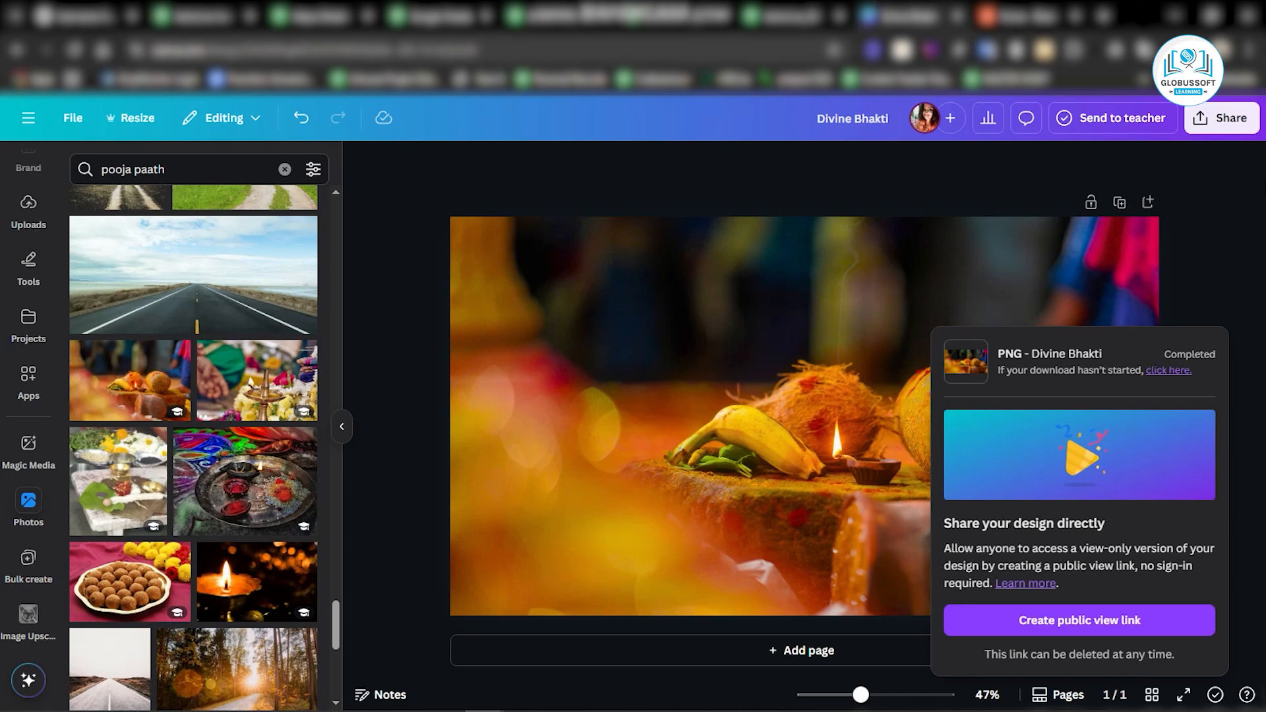
left_click(1226, 125)
left_click(974, 443)
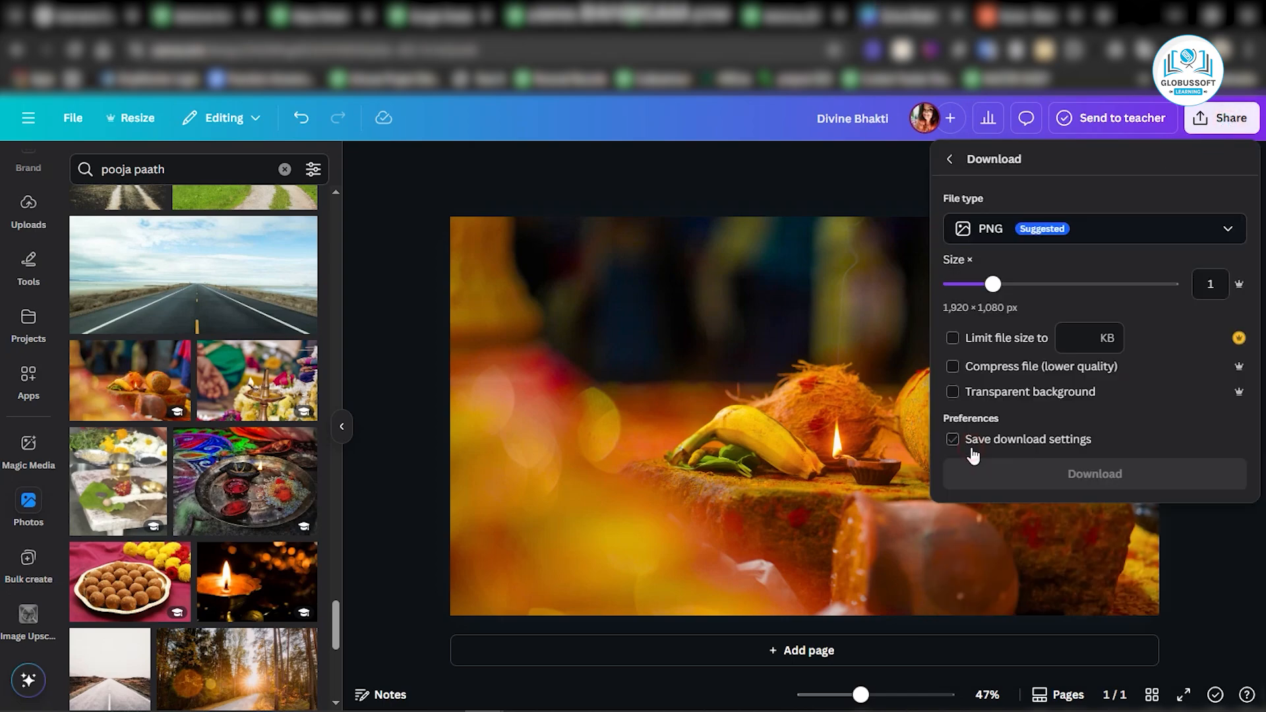
left_click(981, 469)
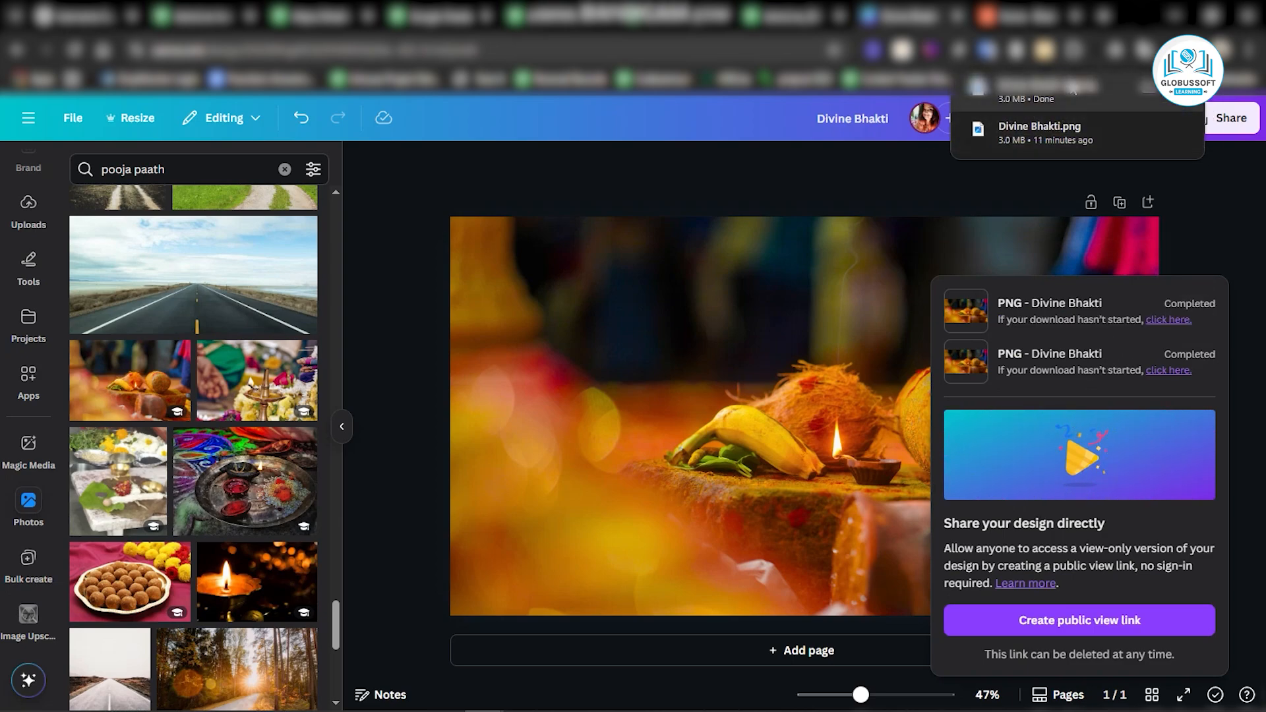
Return to the file dialog, browse the Desktop and Downloads folders, and show All Files.
key("alt+Tab")
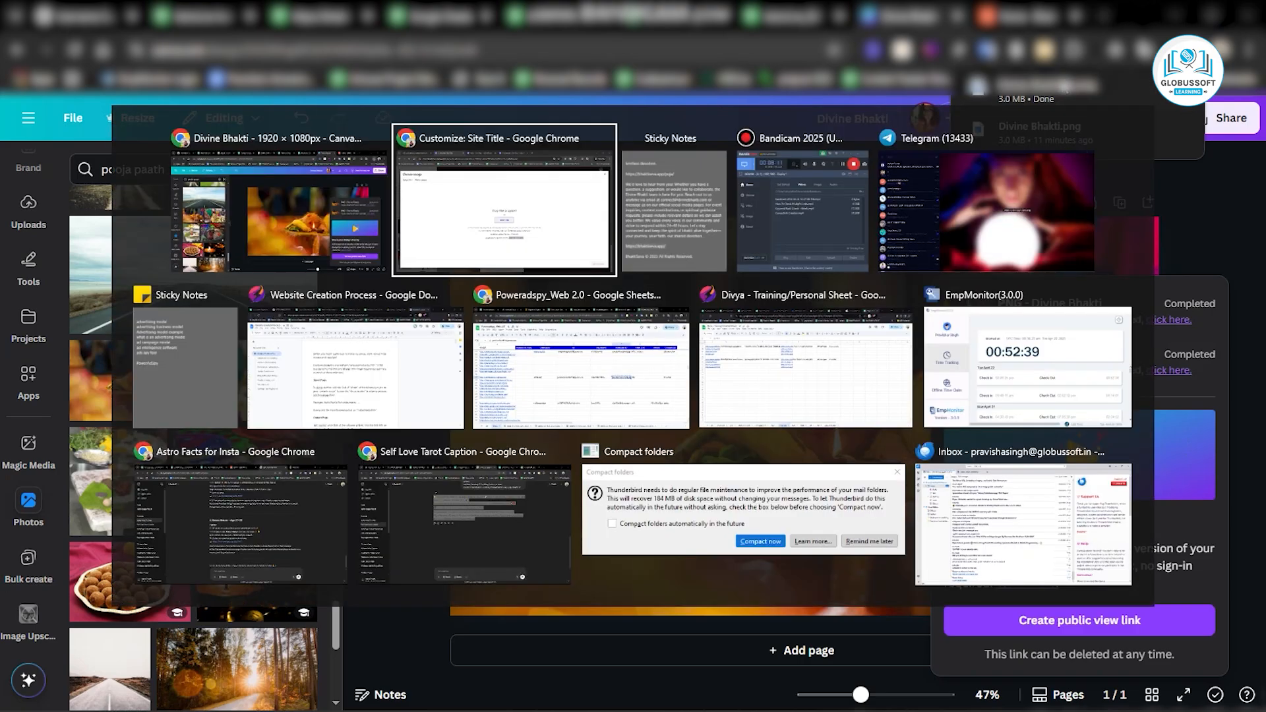
scroll(323, 215, "down", 1)
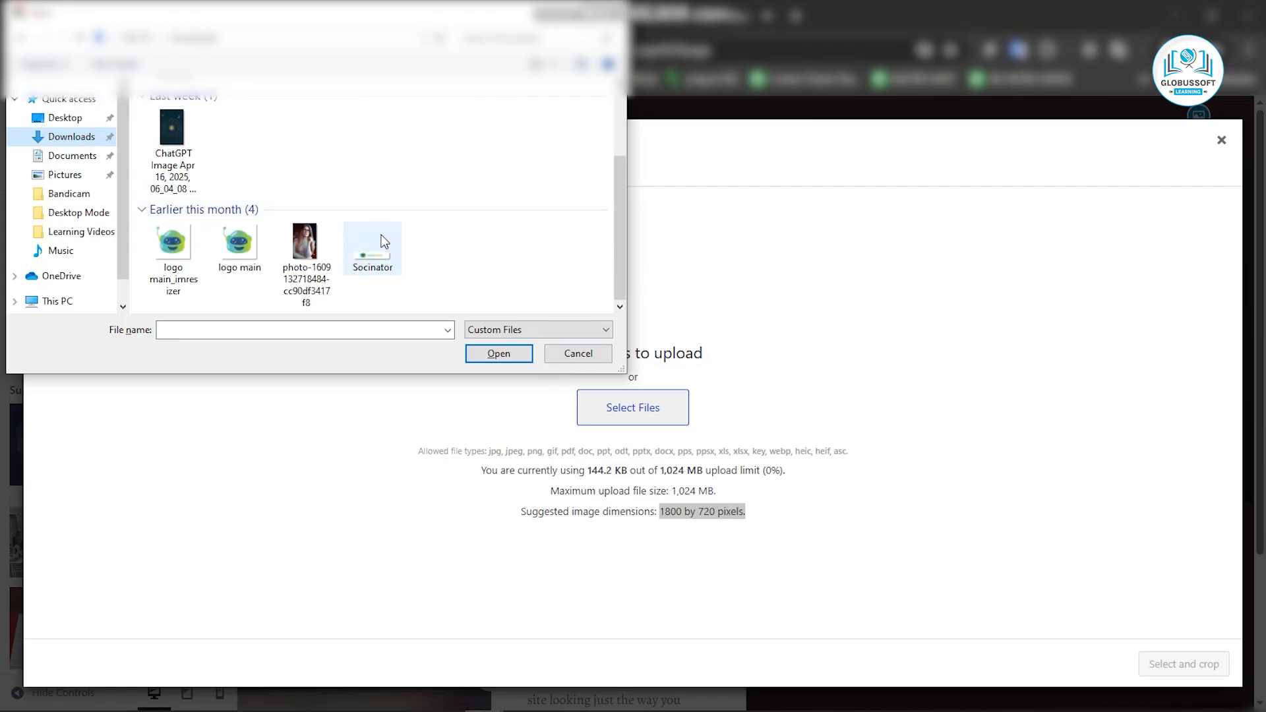
scroll(389, 258, "up", 1)
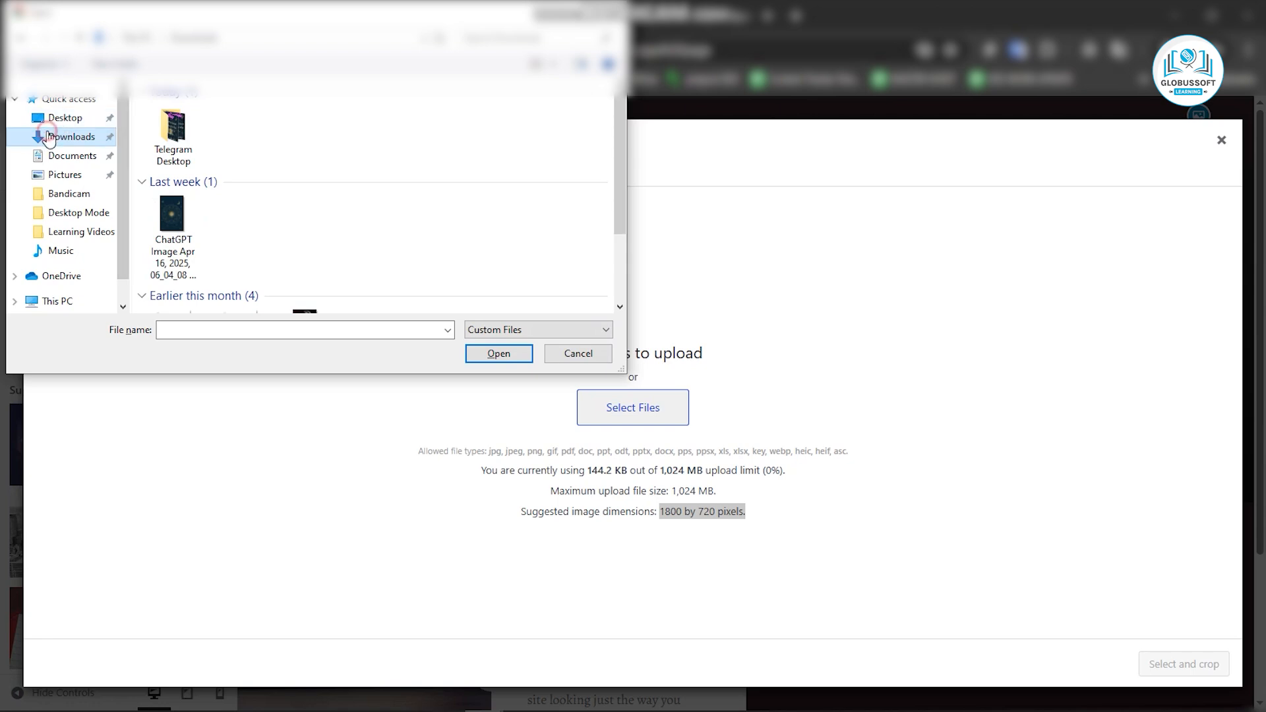
left_click(58, 120)
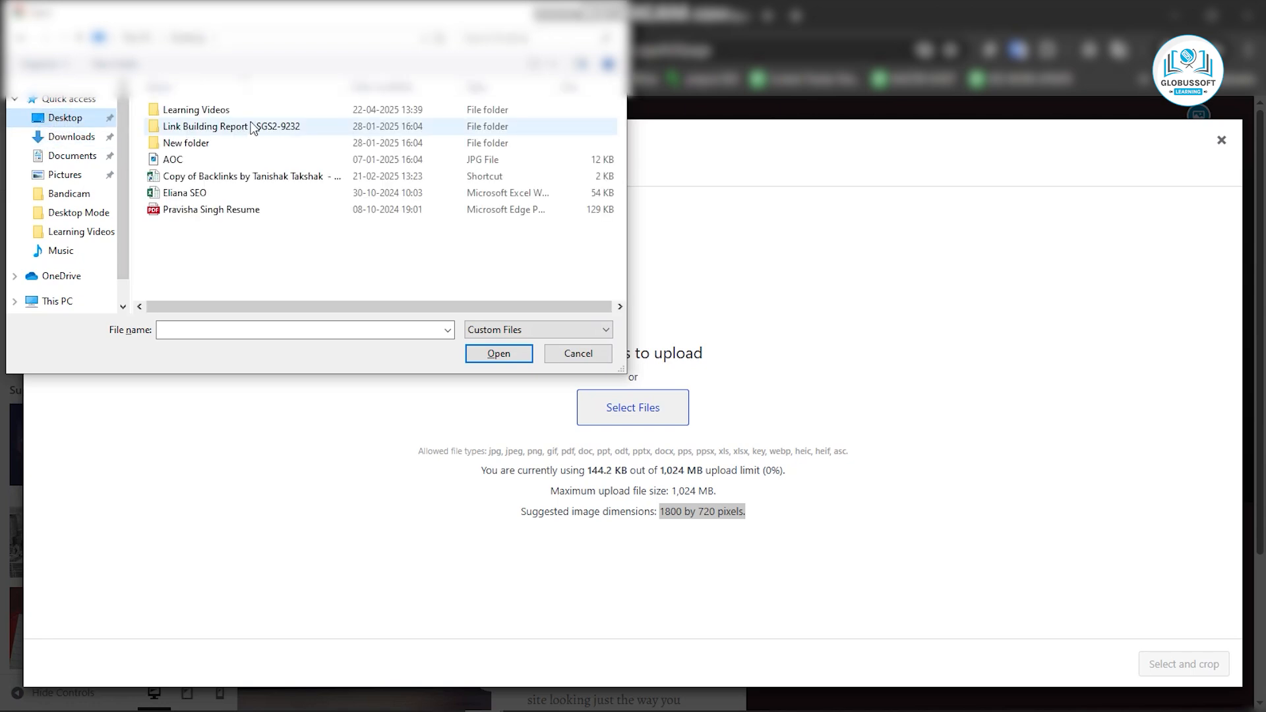
double_click(209, 109)
double_click(184, 132)
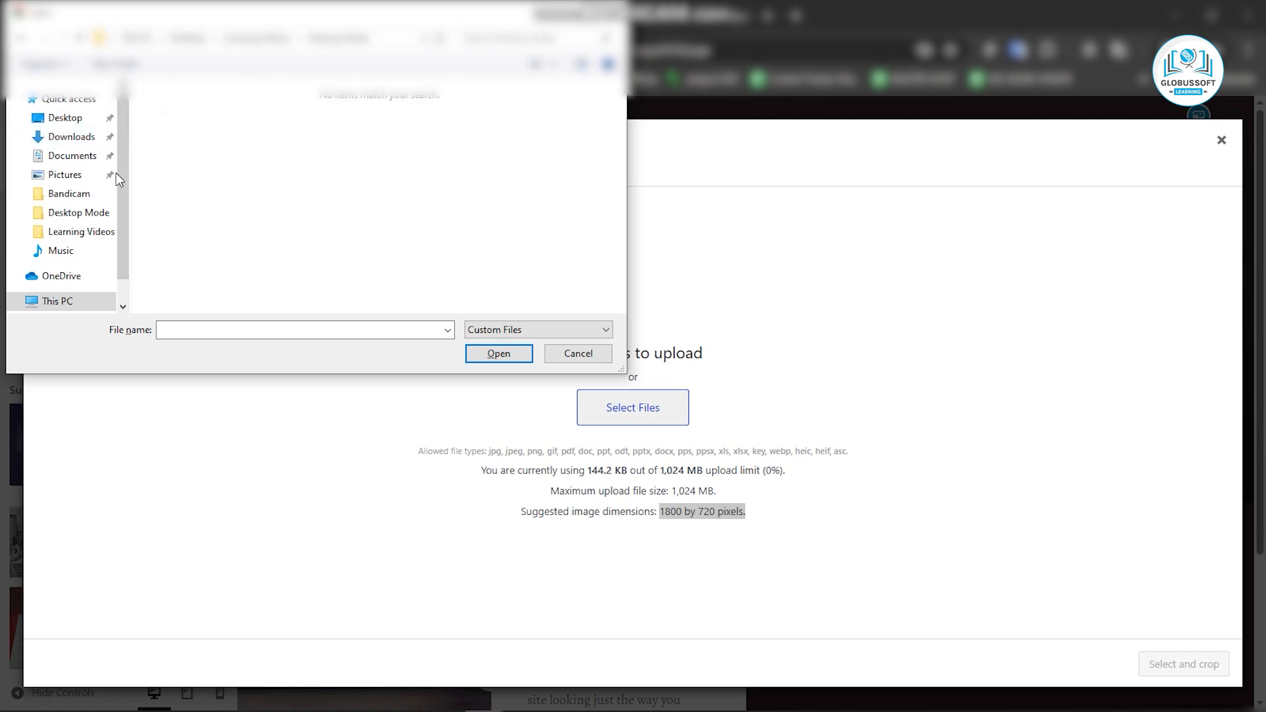
left_click(61, 138)
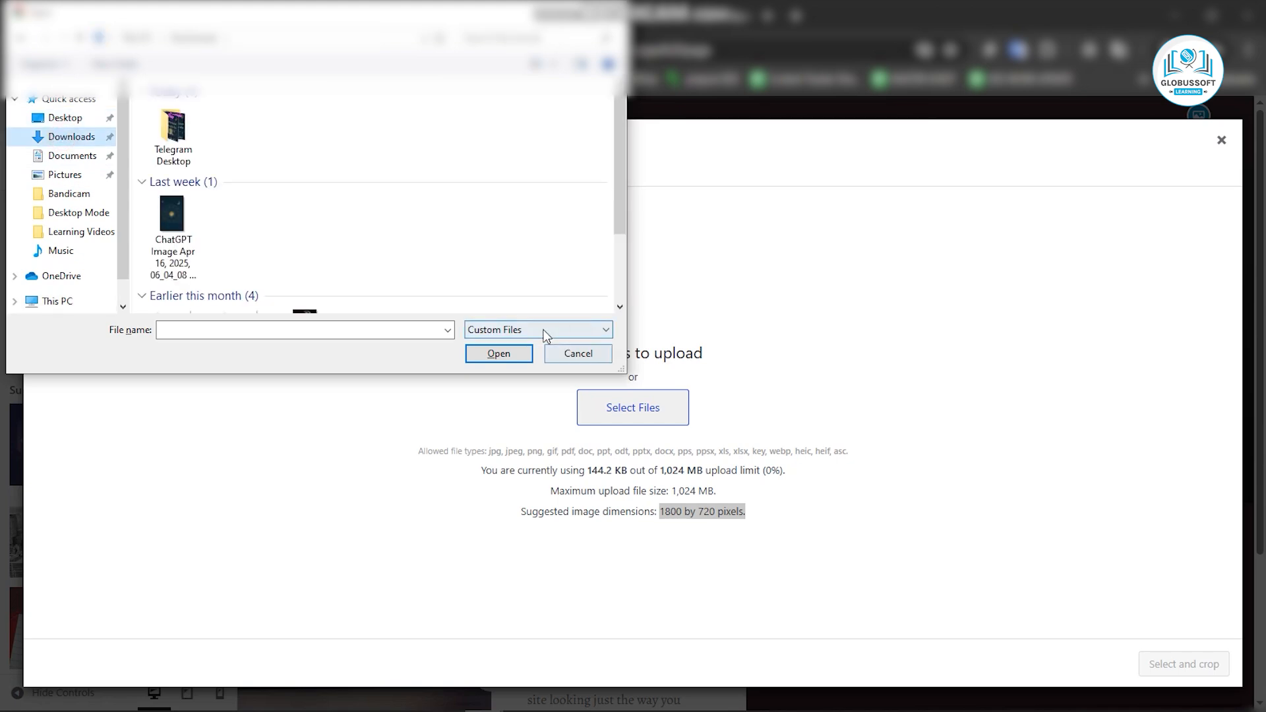
left_click(490, 324)
left_click(478, 357)
Browse the Downloads and Desktop folders and check the file explorer for where the downloaded Divine Bhakti image was saved.
scroll(384, 203, "down", 5)
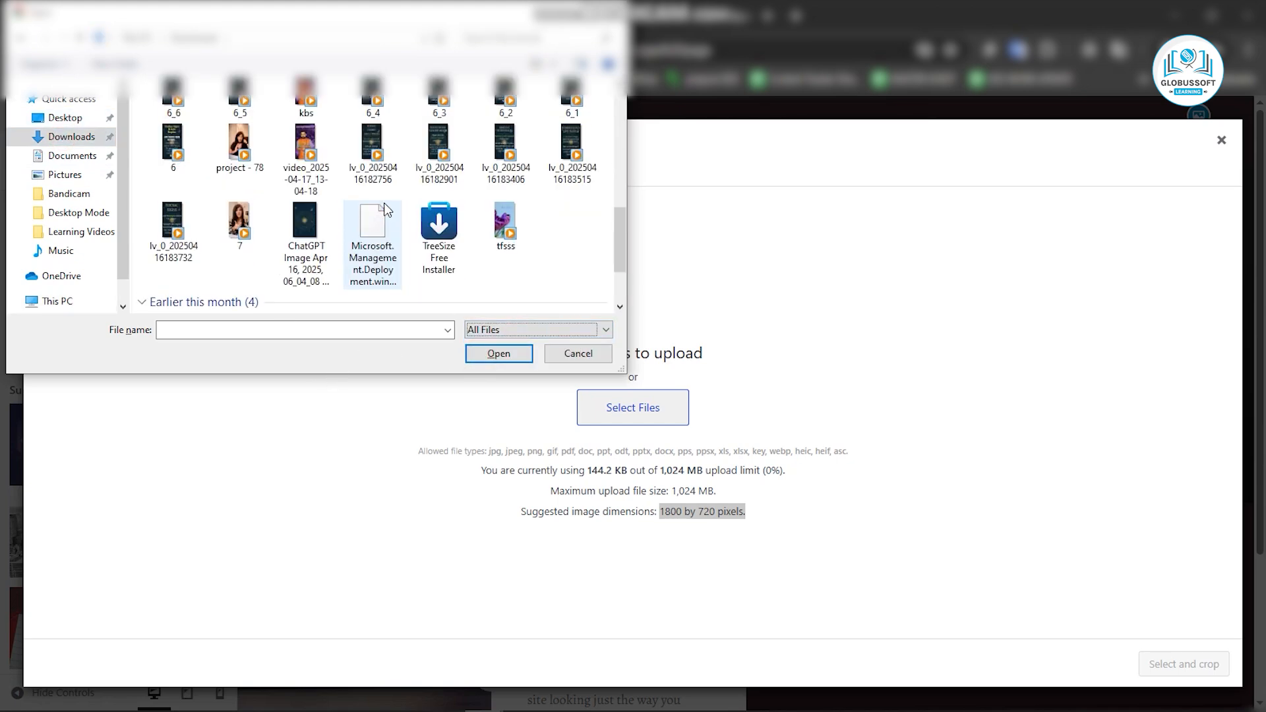
scroll(384, 203, "up", 3)
scroll(390, 247, "down", 3)
left_click(64, 117)
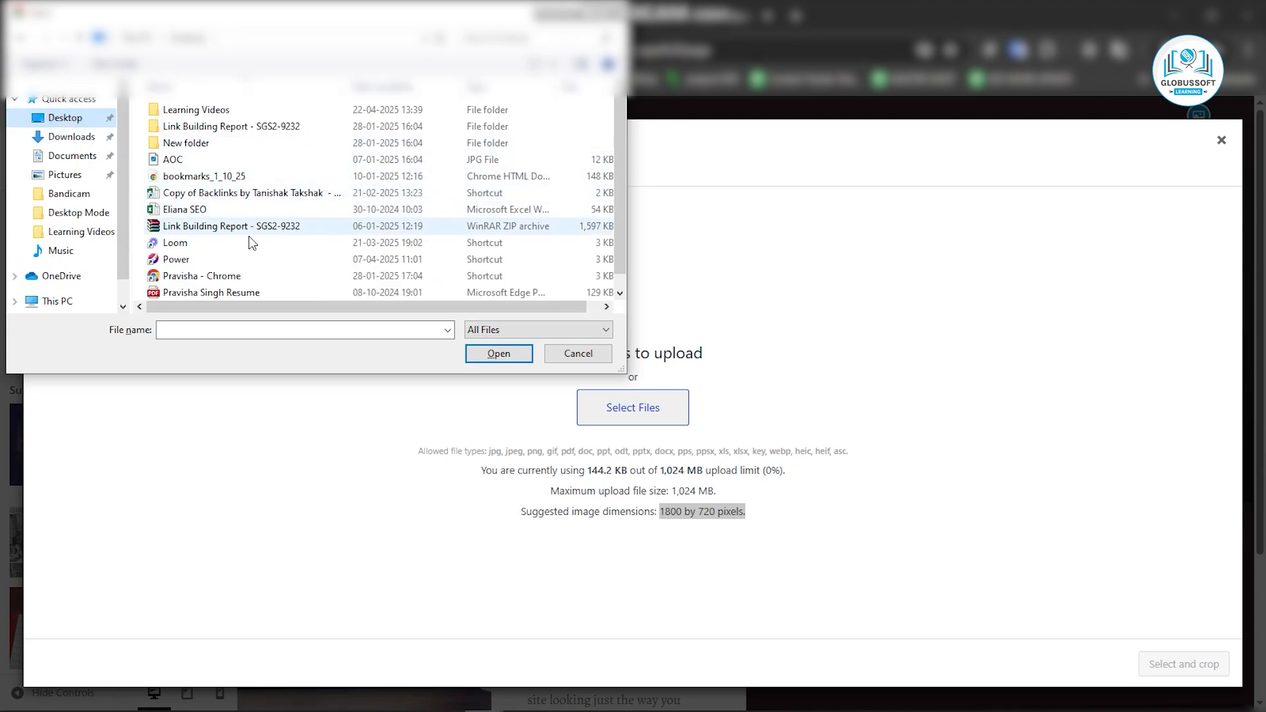
scroll(283, 218, "down", 1)
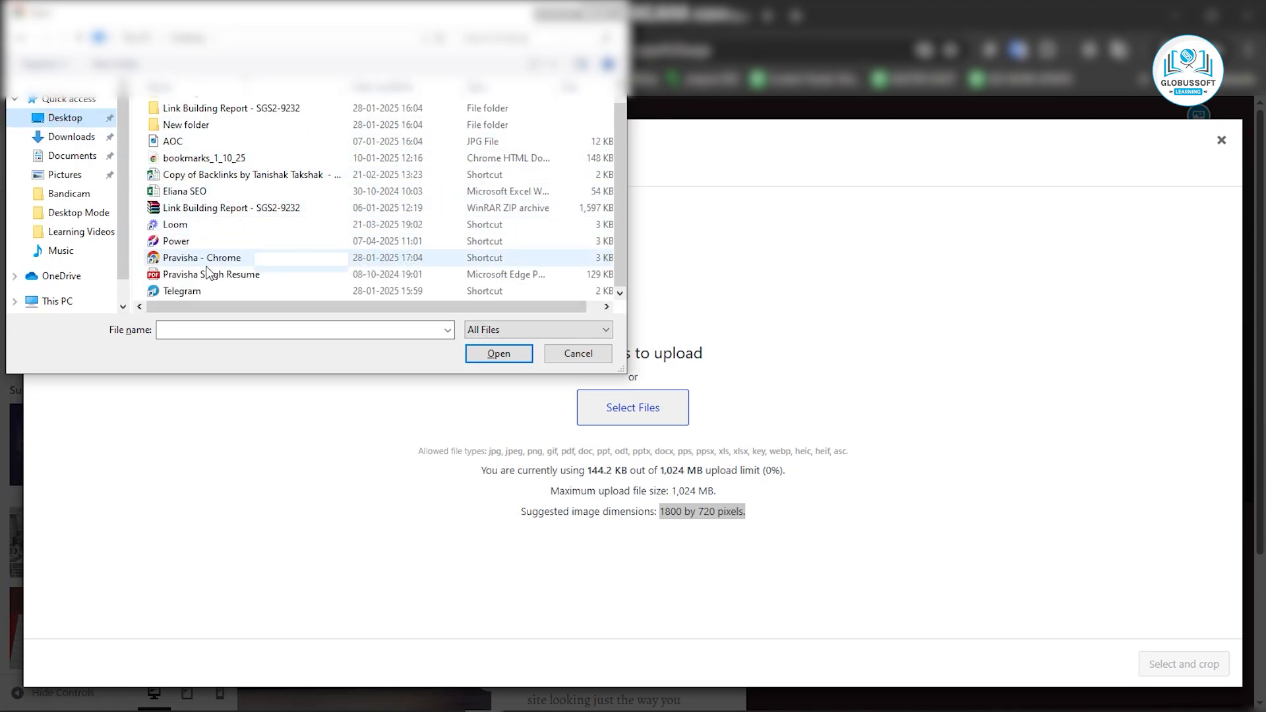
scroll(198, 274, "up", 1)
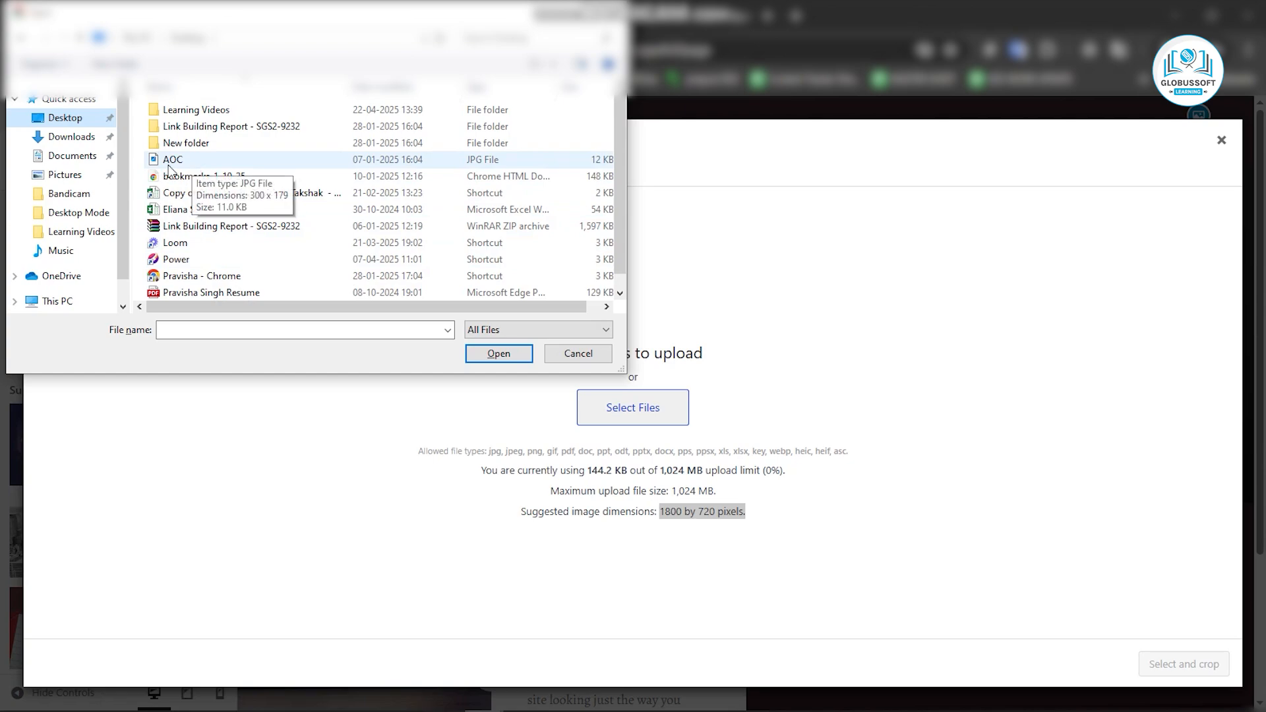
scroll(60, 238, "down", 1)
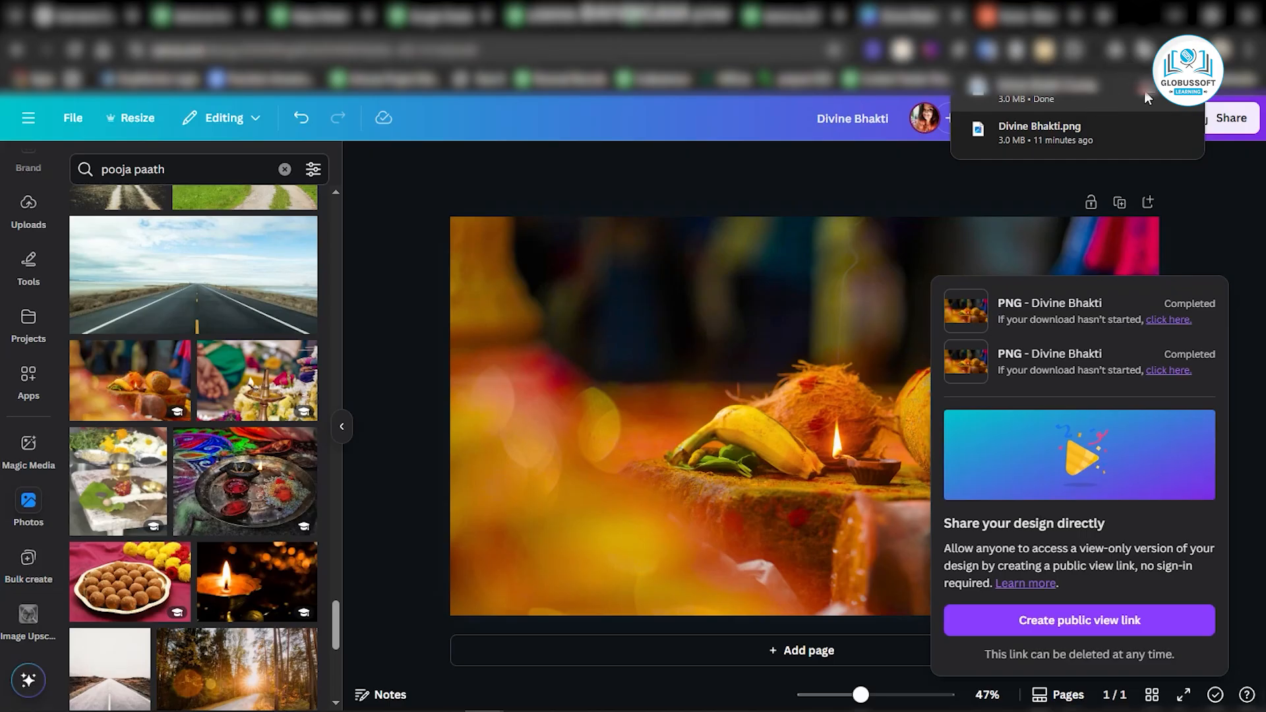
left_click(1143, 92)
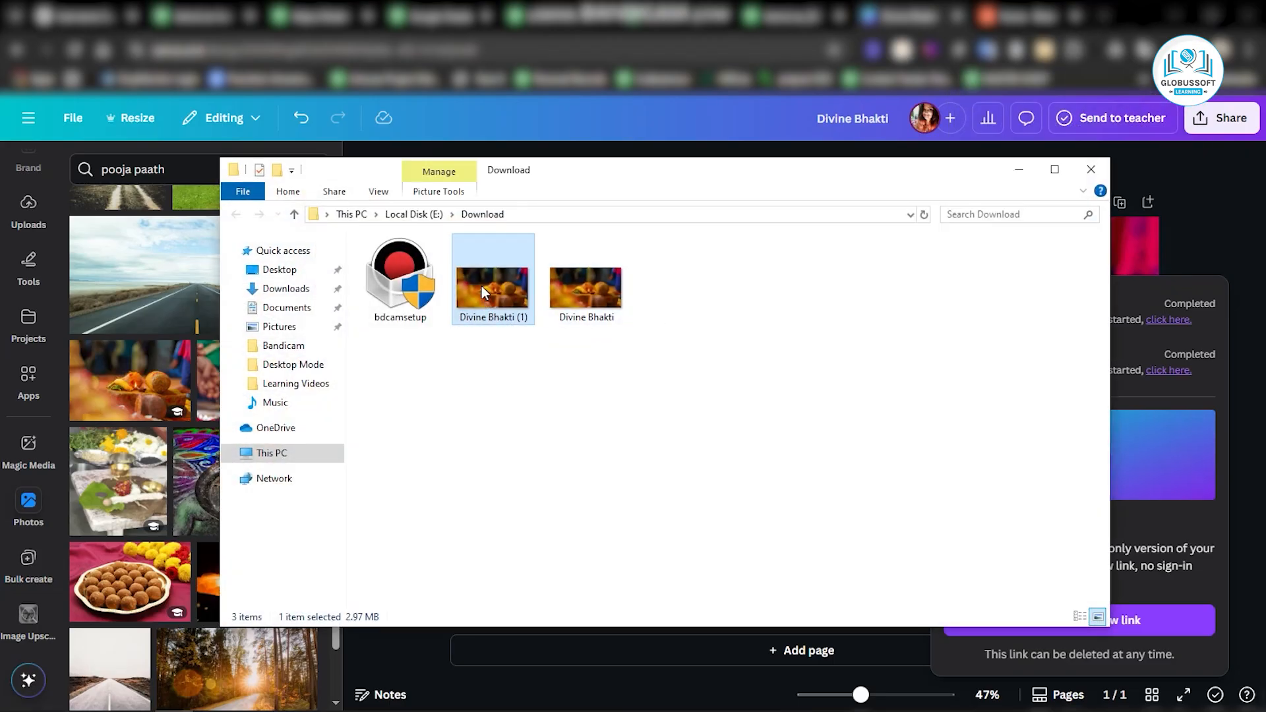
key("alt+Tab")
key("alt+Tab")
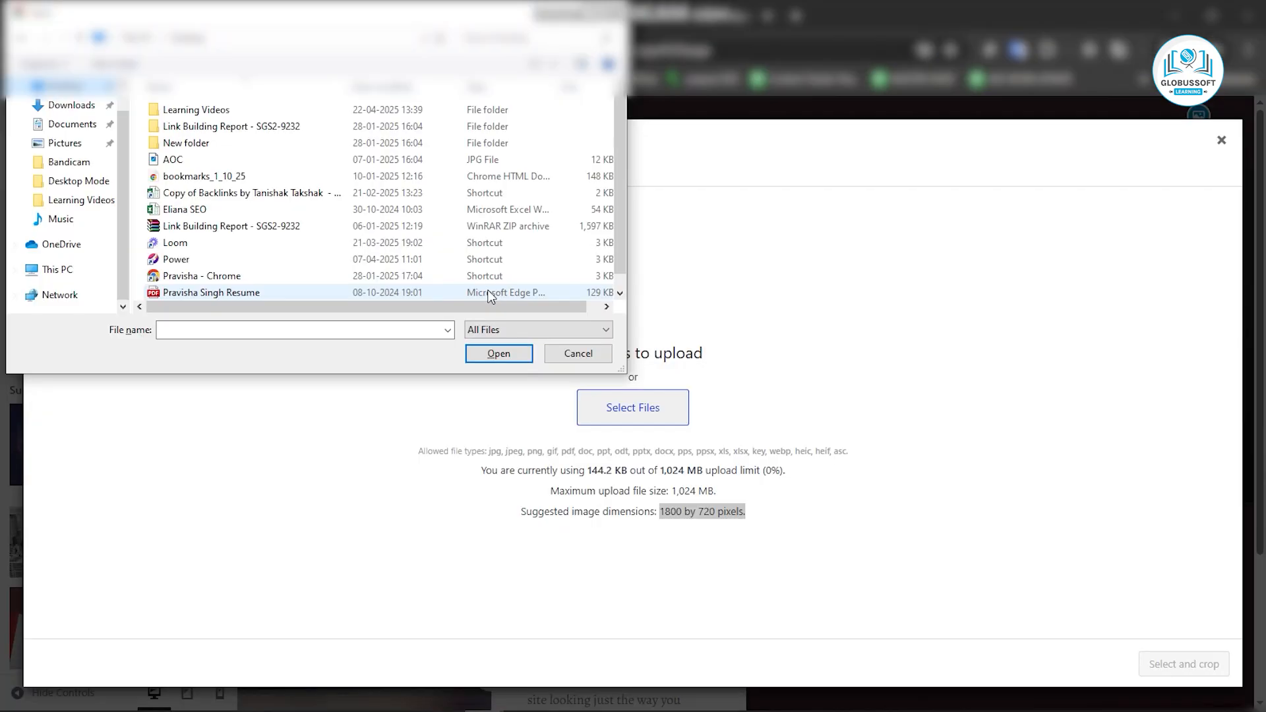
Upload the Divine Bhakti image from the Download folder on Local Disk (E:) as the header image.
left_click(51, 270)
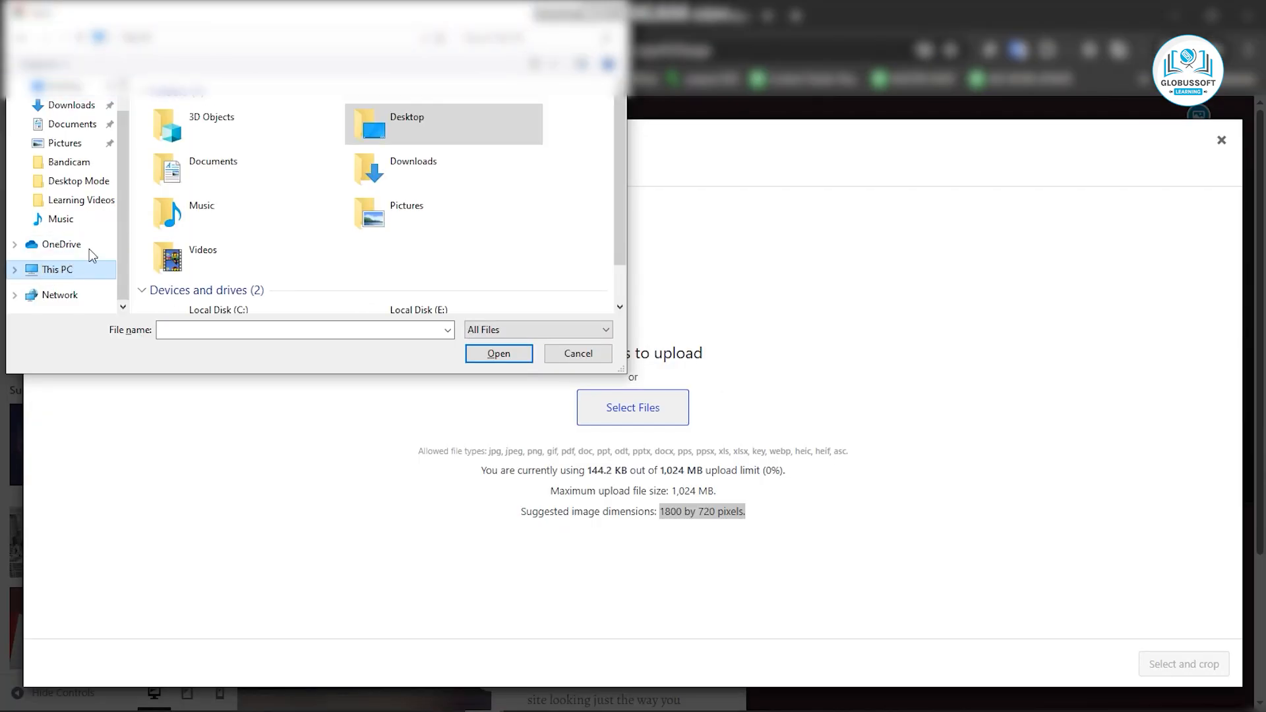
scroll(284, 246, "down", 1)
double_click(454, 299)
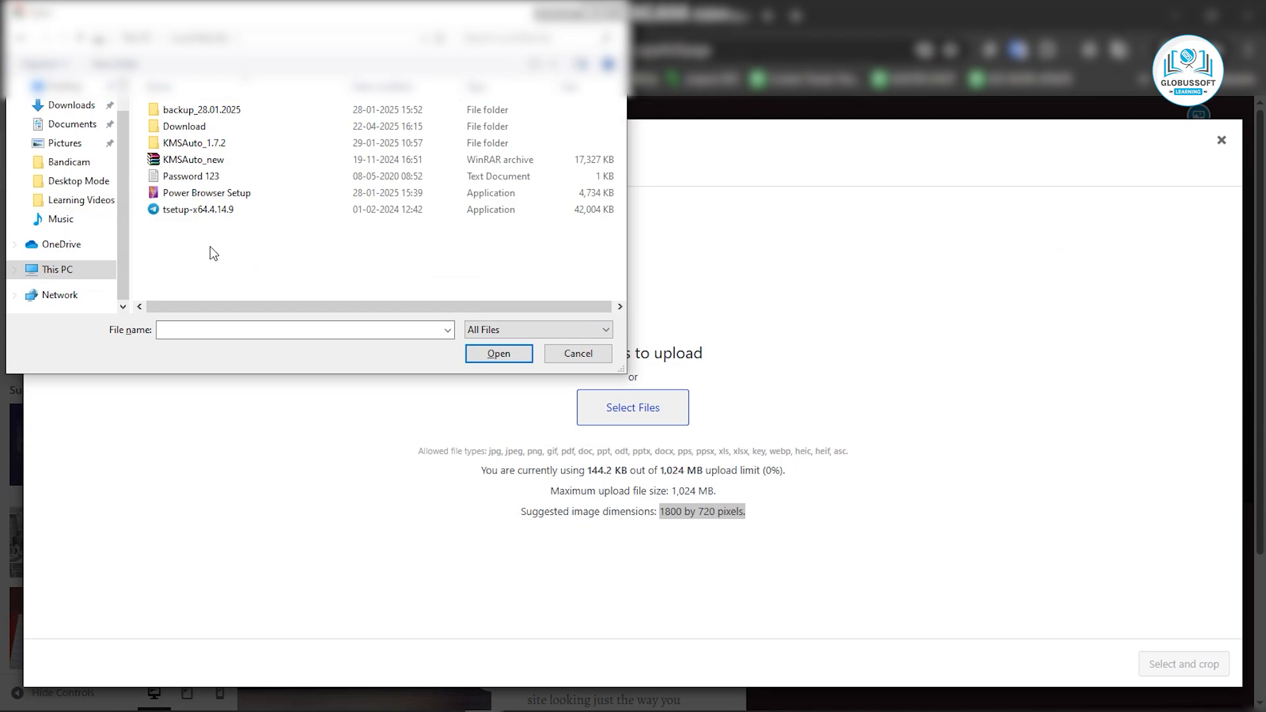
double_click(188, 131)
left_click(298, 136)
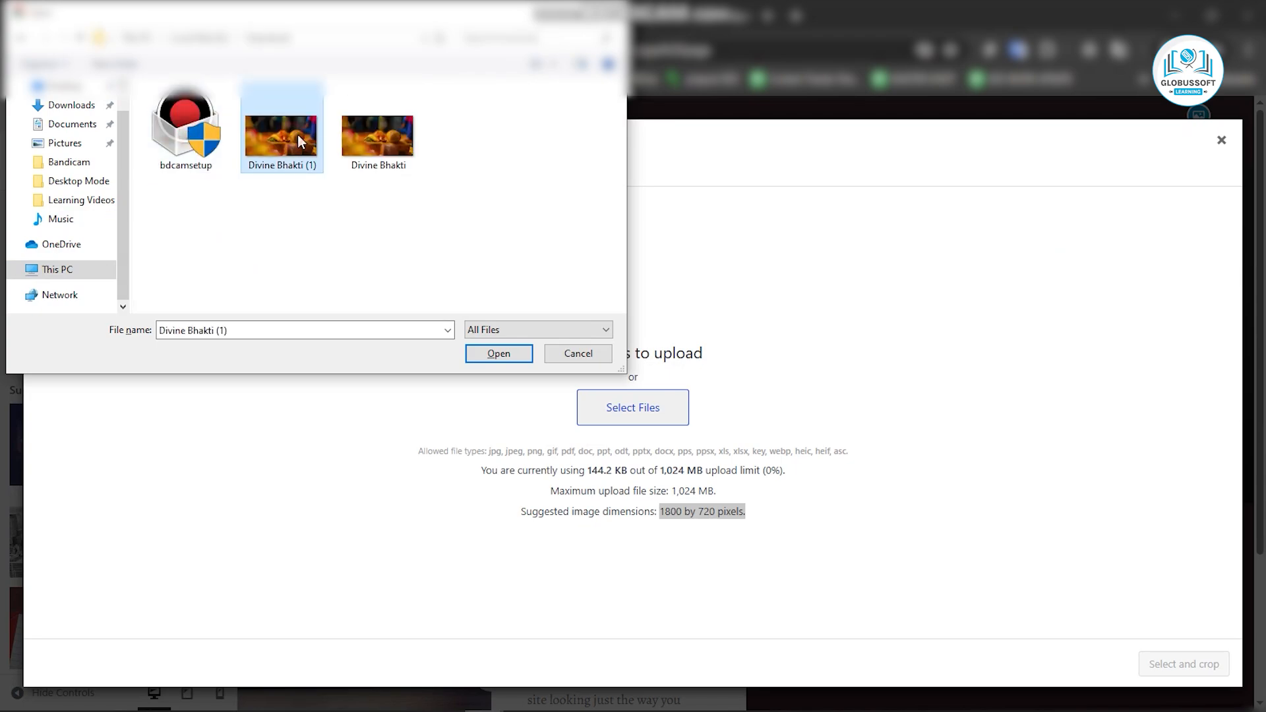
double_click(376, 135)
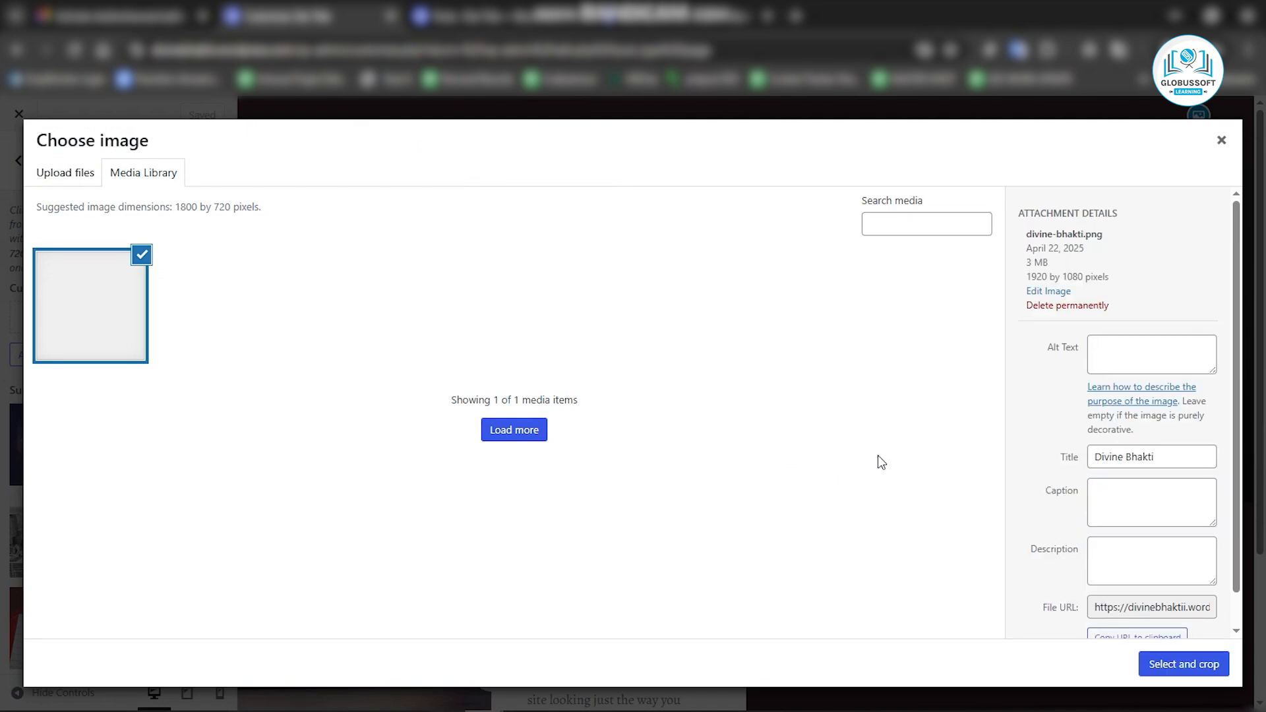
Crop the header image with the crop area shifted down, then save the changes.
left_click(1183, 666)
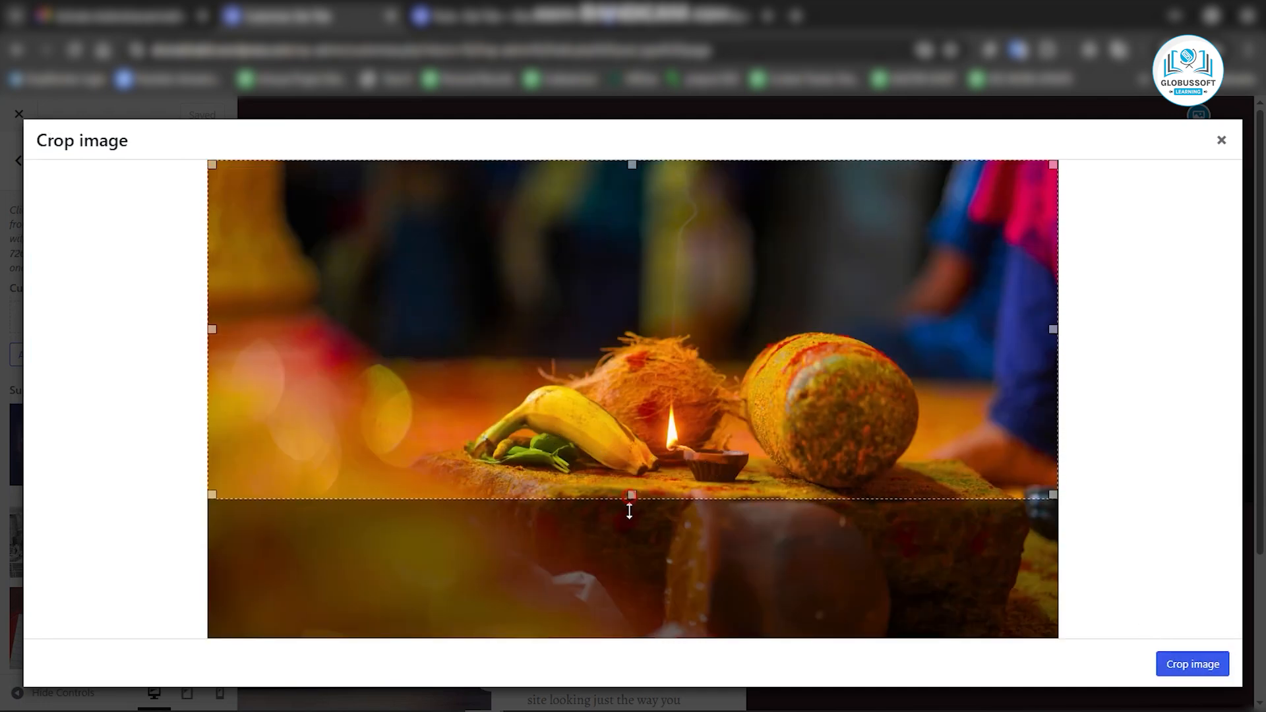
left_click_drag(648, 387, 642, 440)
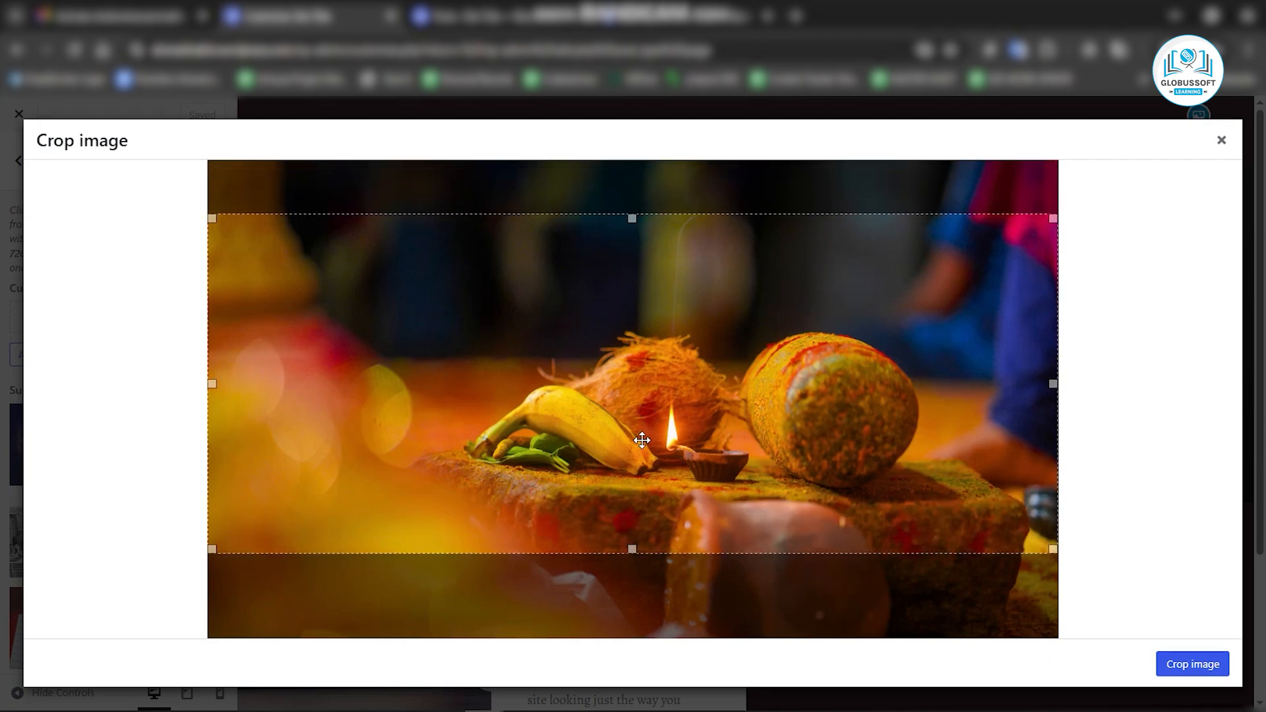
left_click(1220, 670)
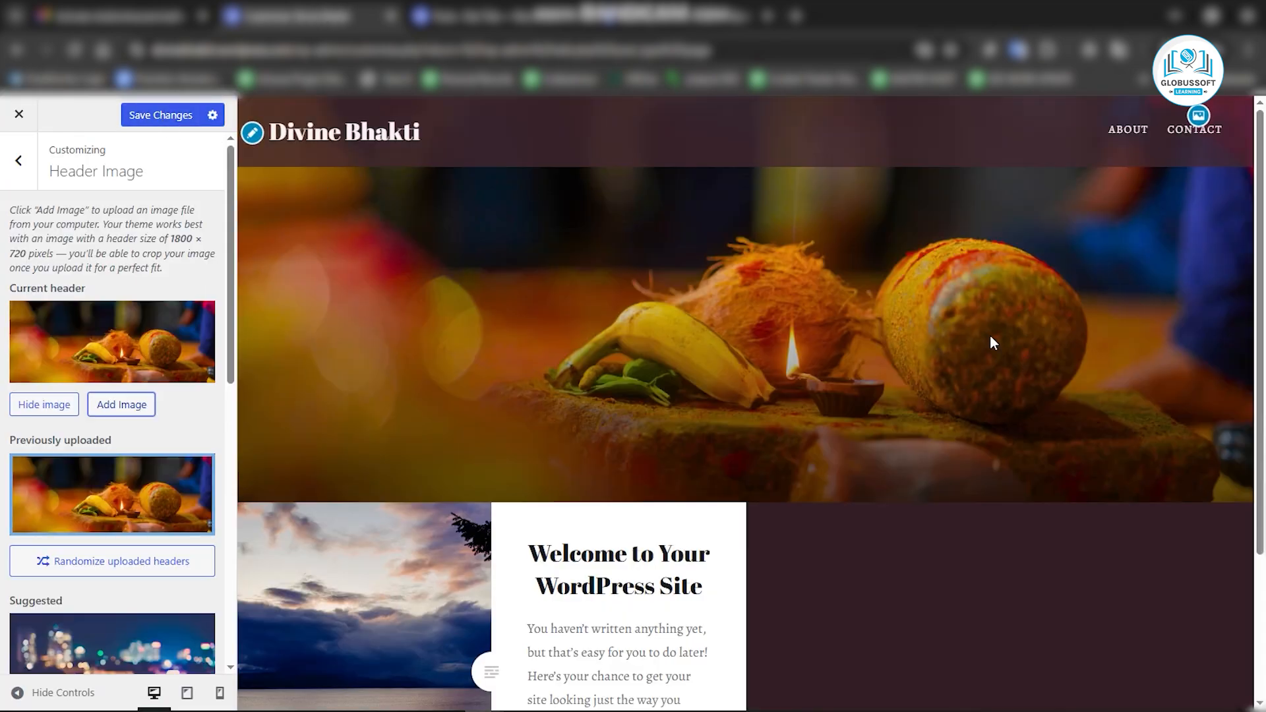
left_click(143, 119)
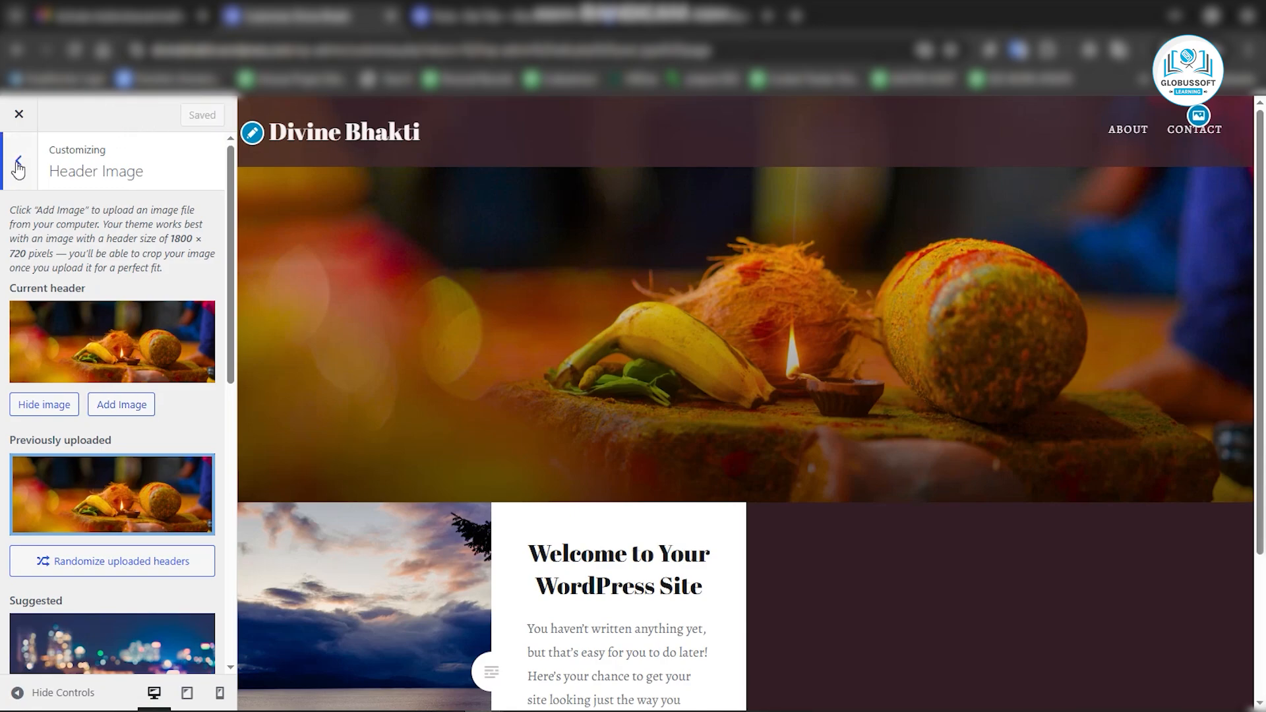
Create a new menu named Menu and assign it to the Primary Menu location.
left_click(17, 166)
left_click(82, 355)
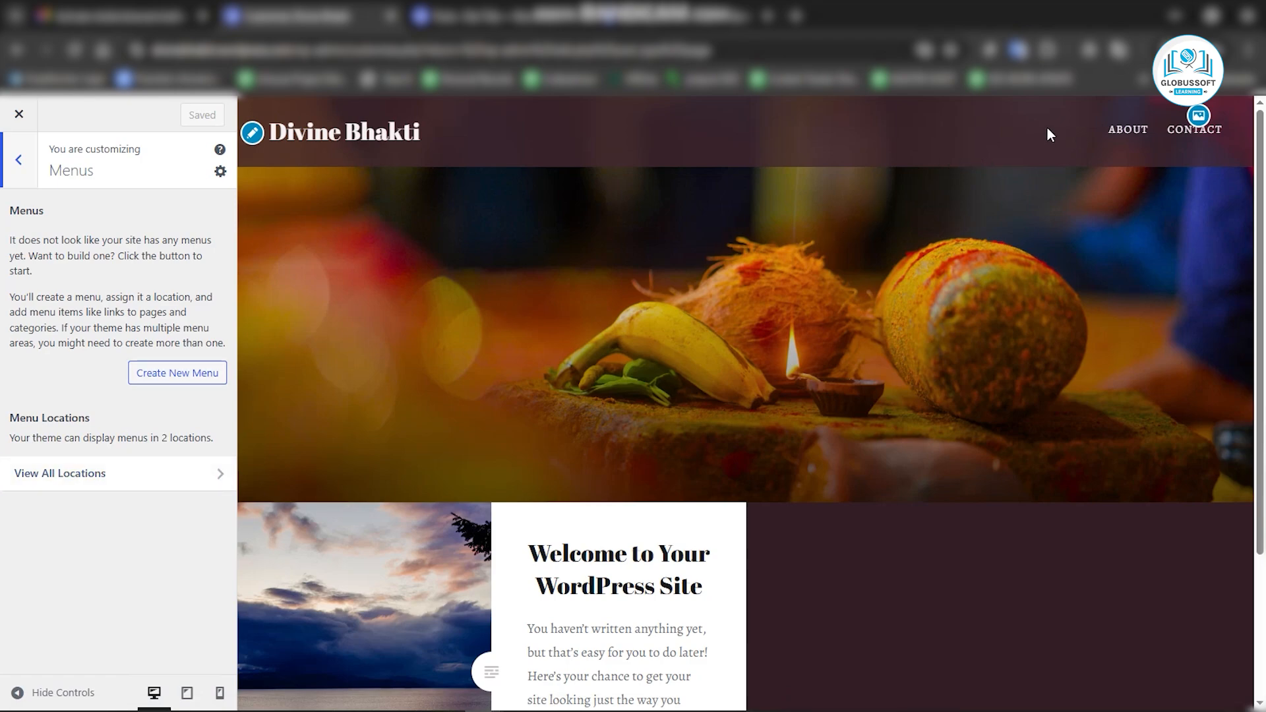
left_click(173, 377)
left_click(51, 241)
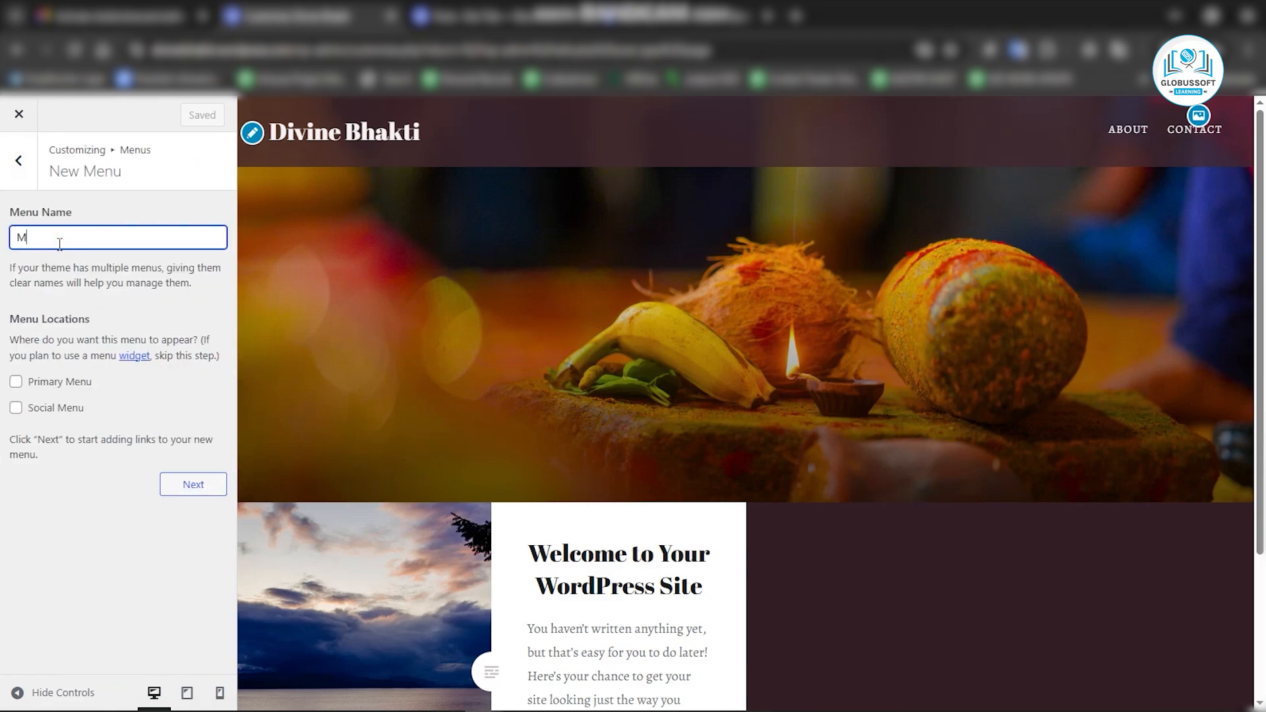
left_click(16, 383)
left_click(192, 484)
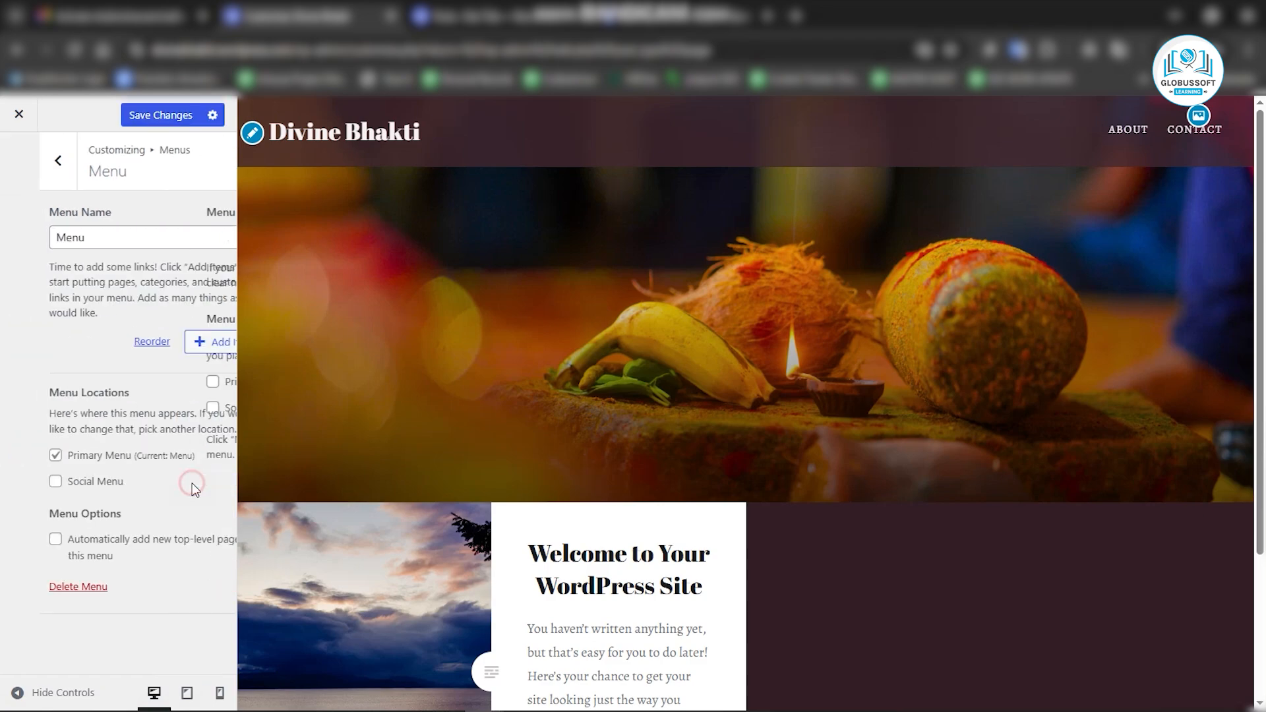
Add the Home, About and Contact pages to the menu and save the changes.
left_click(178, 343)
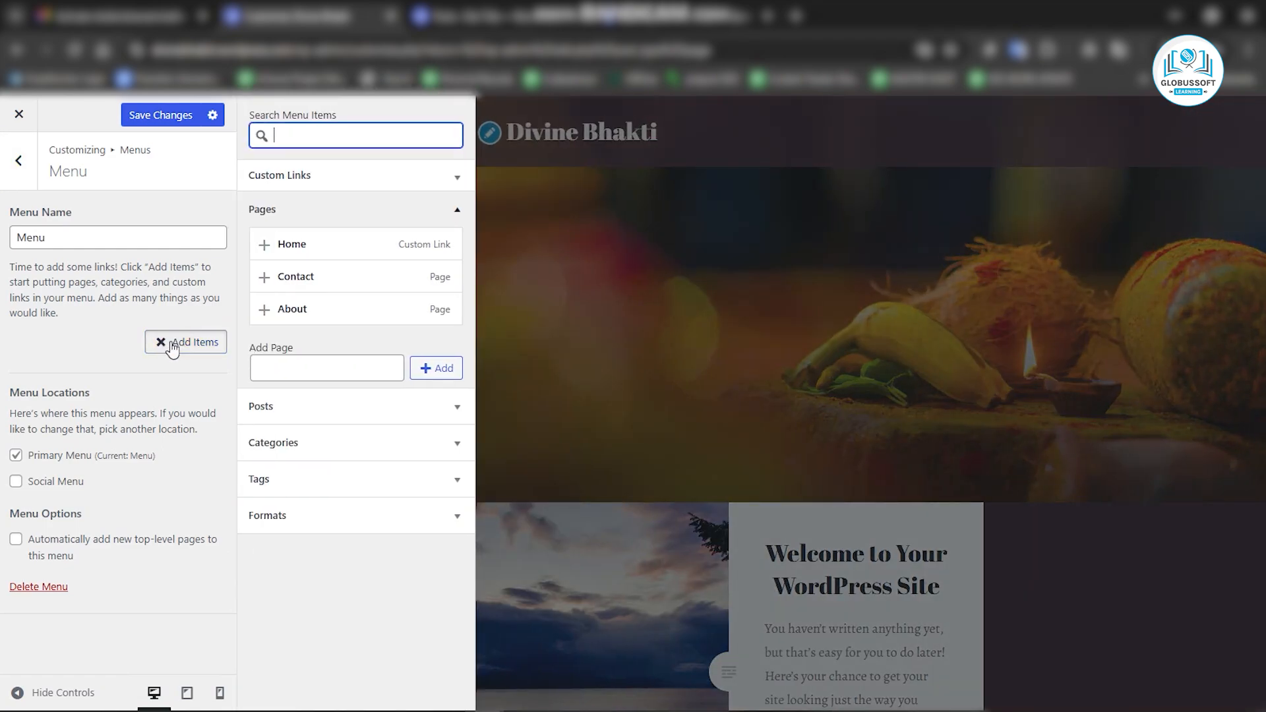
left_click(290, 249)
left_click(277, 310)
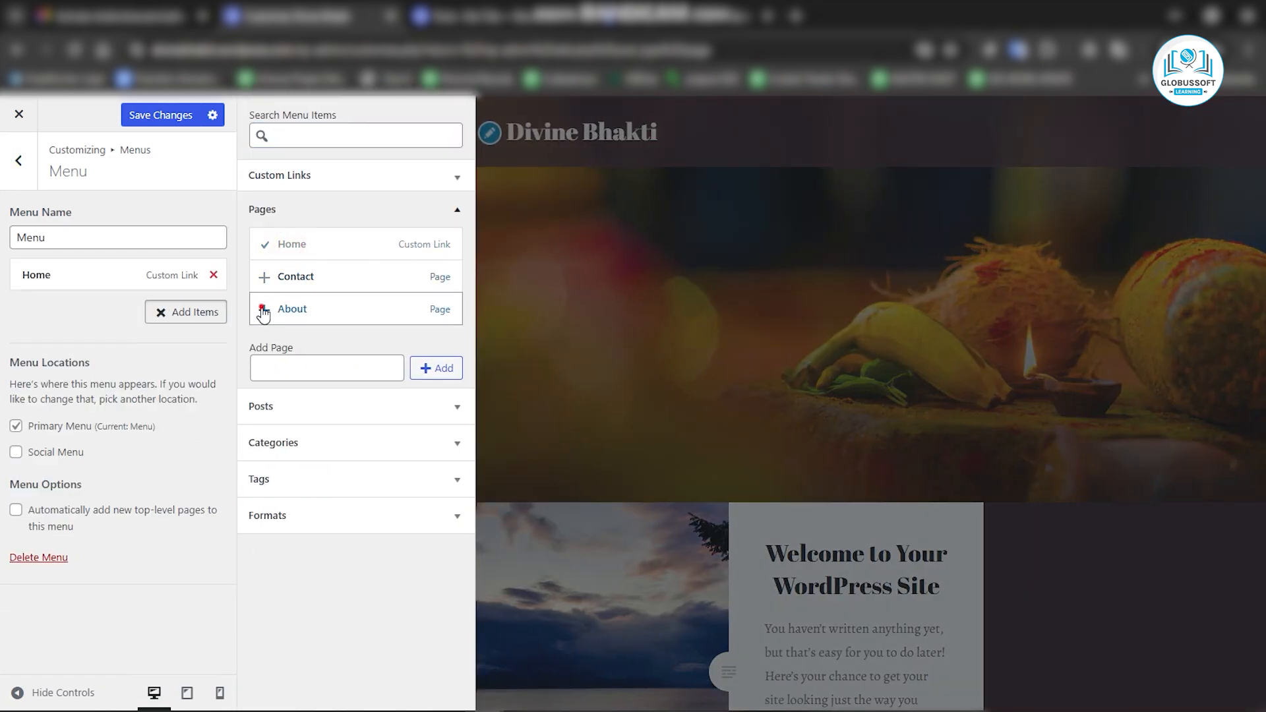
left_click(274, 280)
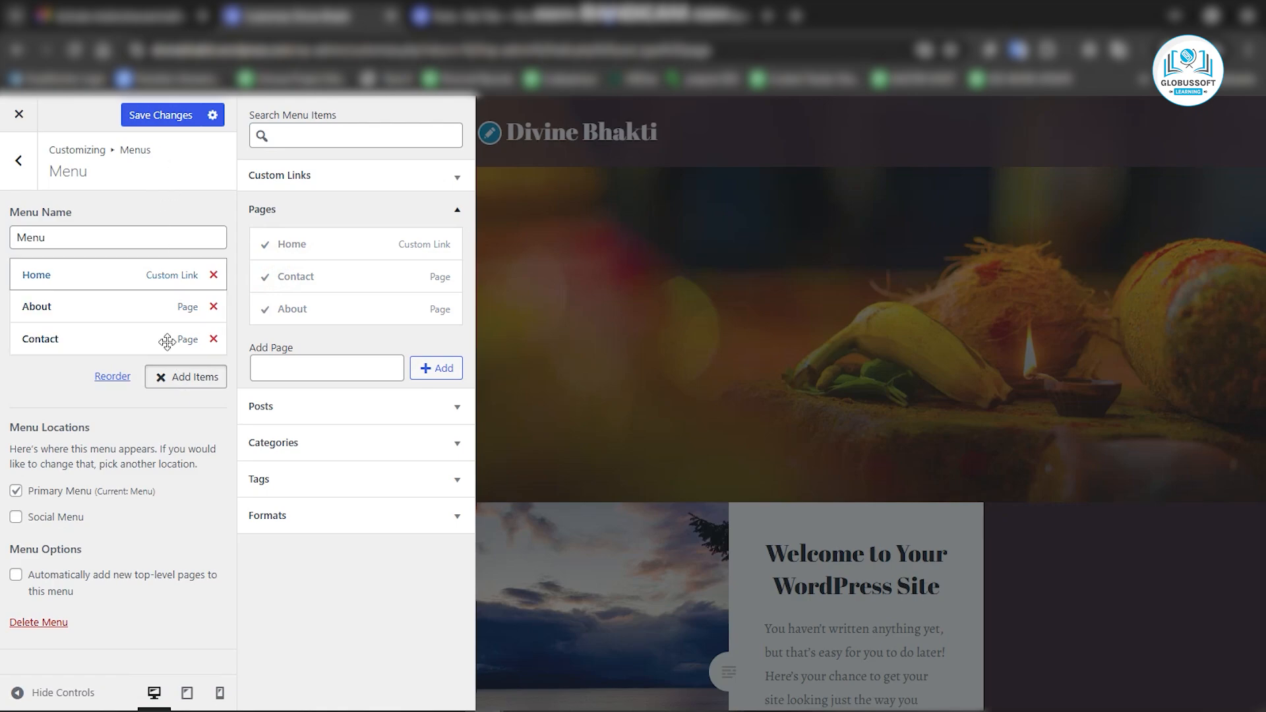
left_click(168, 117)
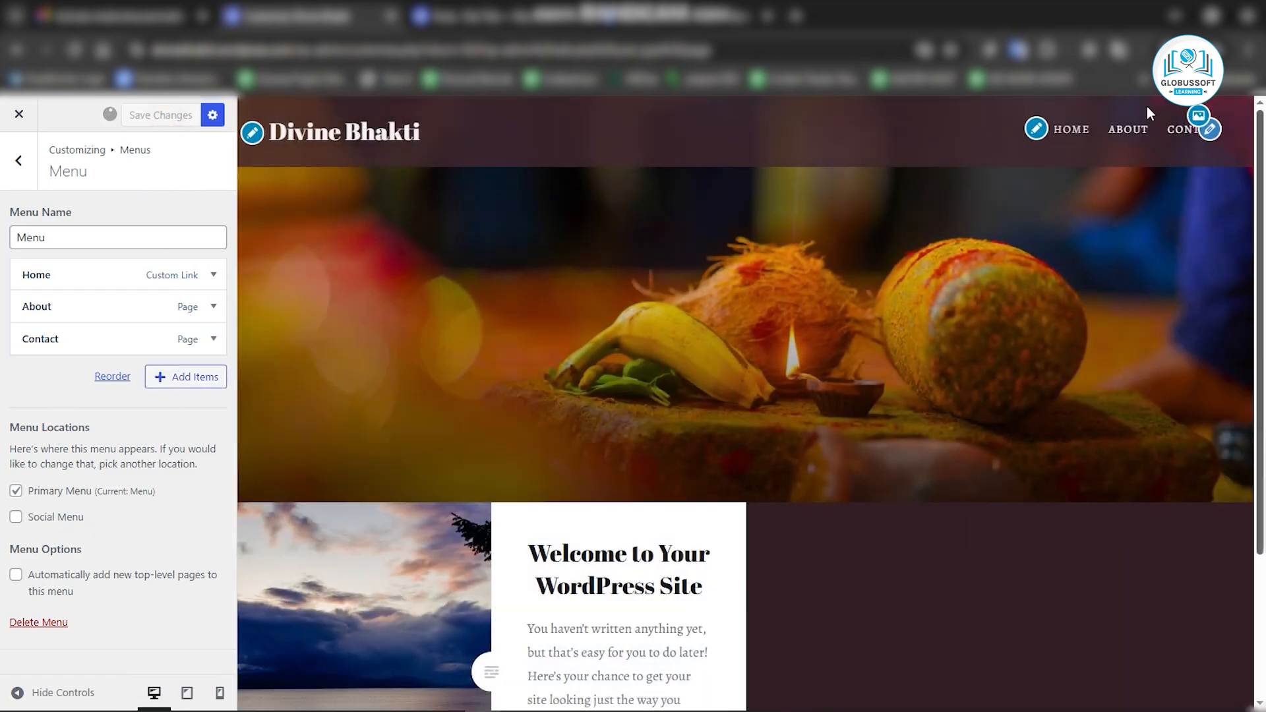
left_click(35, 178)
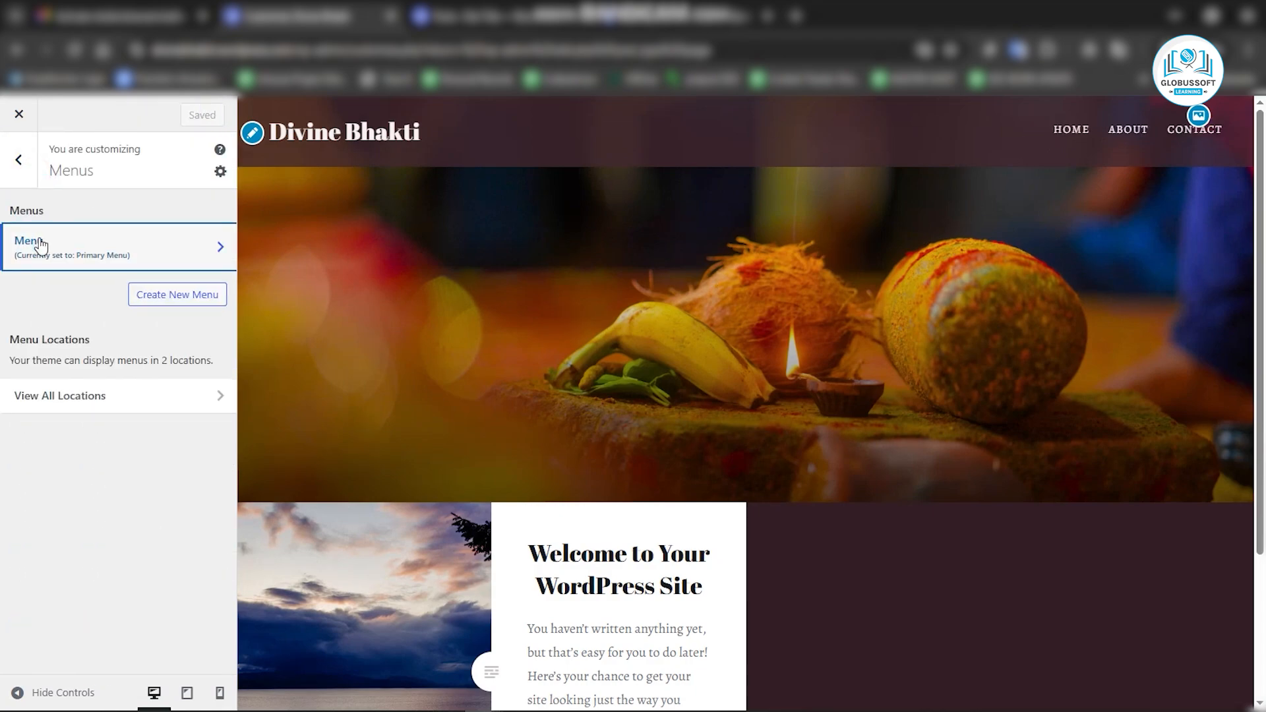
left_click(20, 164)
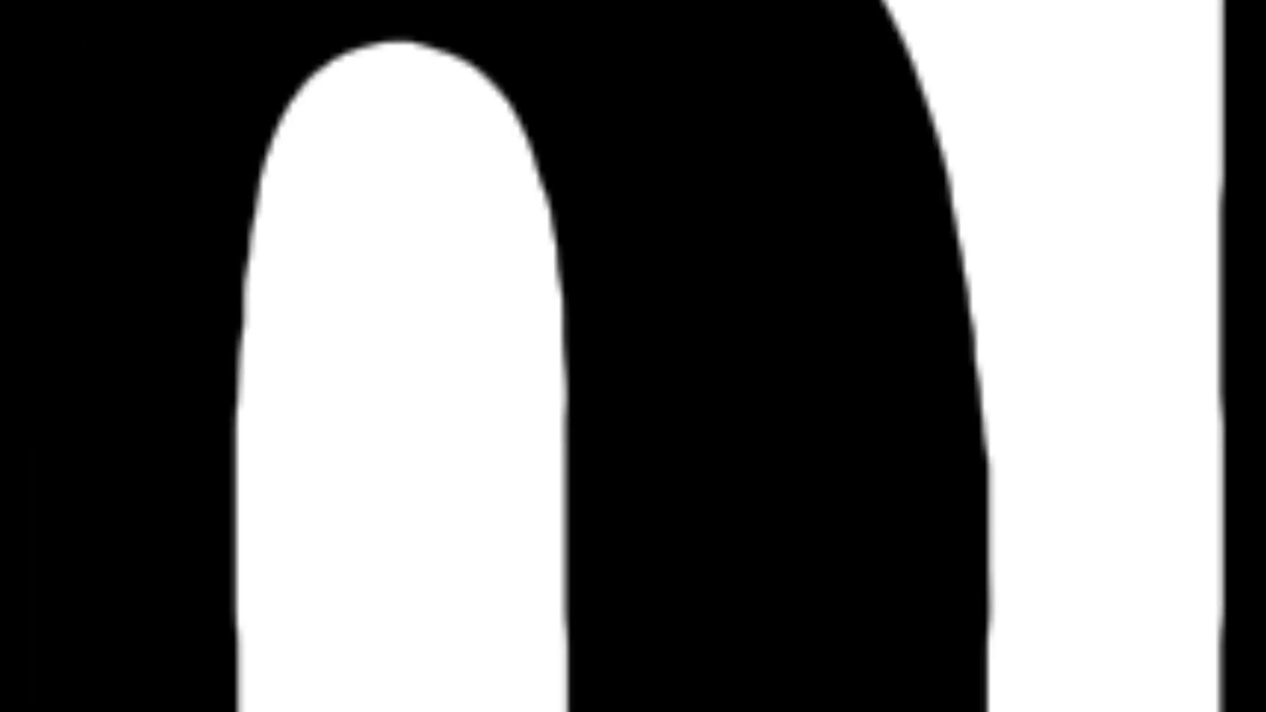